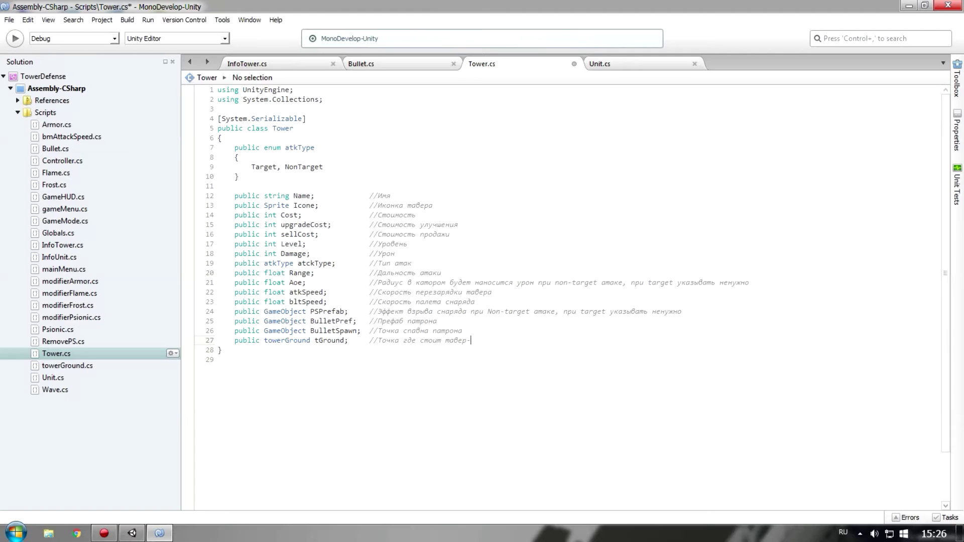
Step: Delete the stray trailing dash from the tGround comment in Tower.cs, glancing at Bullet and InfoTower
key("BackSpace")
left_click(380, 64)
left_click(276, 66)
left_click(397, 69)
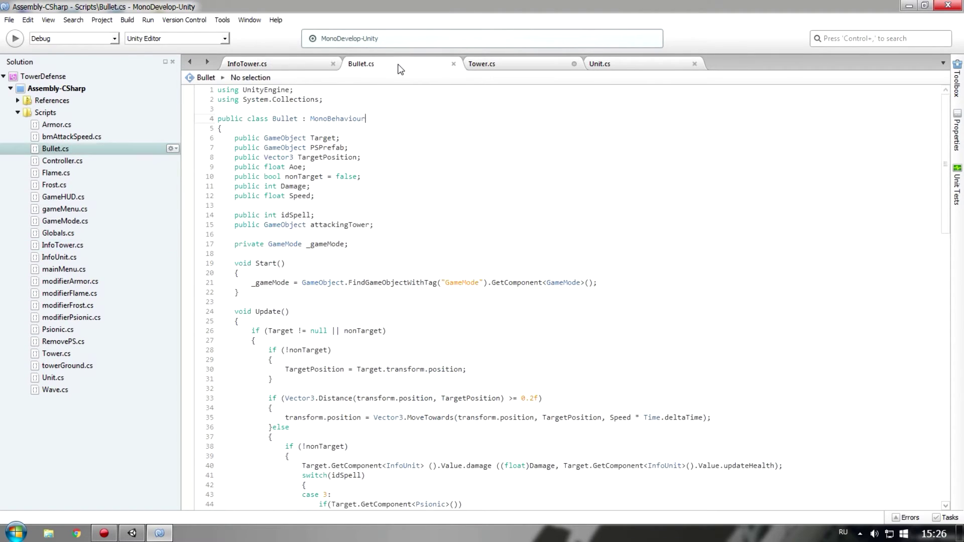
left_click(522, 70)
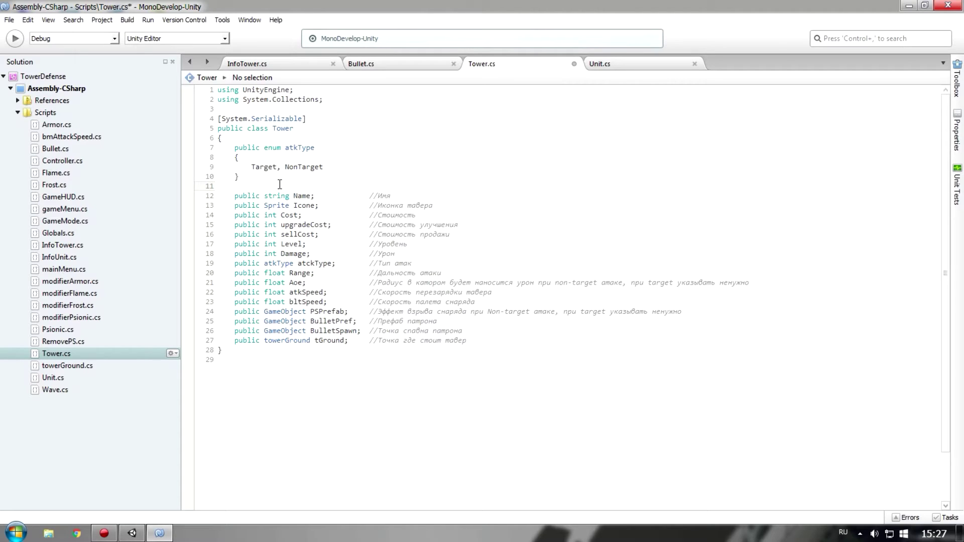
Step: Review the Tower field comments (BulletPref, Range, atckType, Level, Icone, upgradeCost), then view InfoTower.cs
left_click(453, 320)
left_click(444, 268)
left_click(431, 261)
left_click(460, 243)
left_click(465, 225)
left_click(434, 216)
left_click(441, 205)
left_click(483, 225)
left_click(267, 65)
Step: Scroll InfoTower.cs to Attack() and highlight the case 0 bullet setup lines
scroll(331, 170, "up", 7)
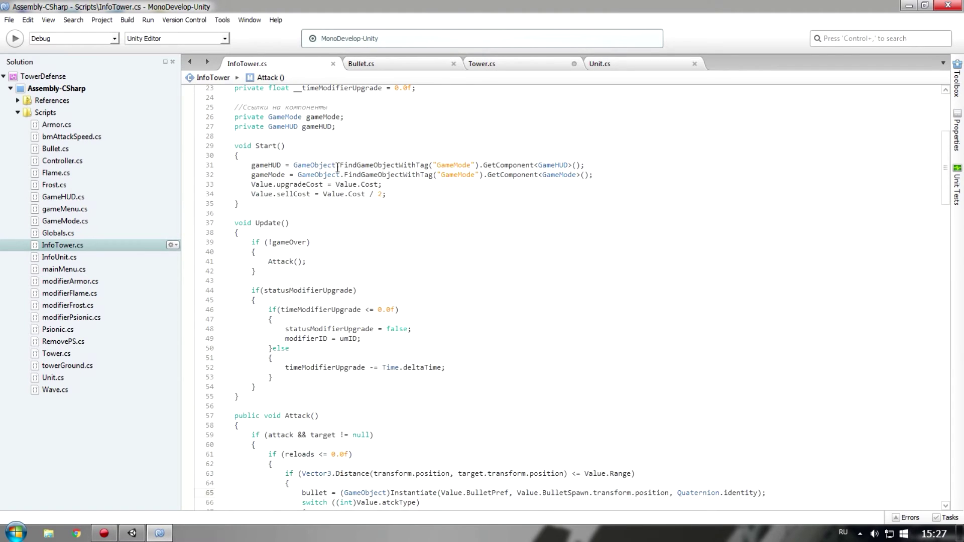
scroll(333, 150, "up", 6)
scroll(333, 146, "up", 2)
scroll(459, 331, "down", 7)
scroll(476, 360, "down", 11)
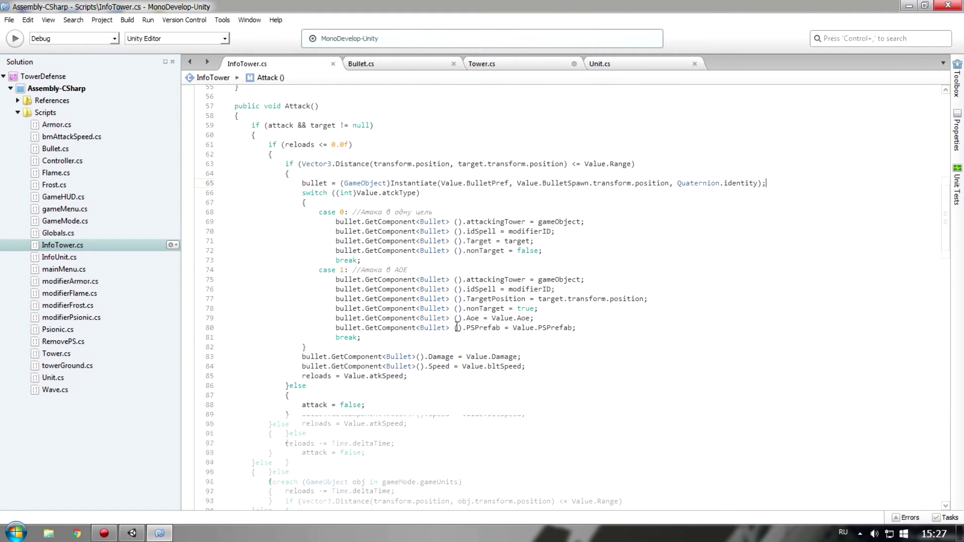
left_click_drag(336, 222, 538, 252)
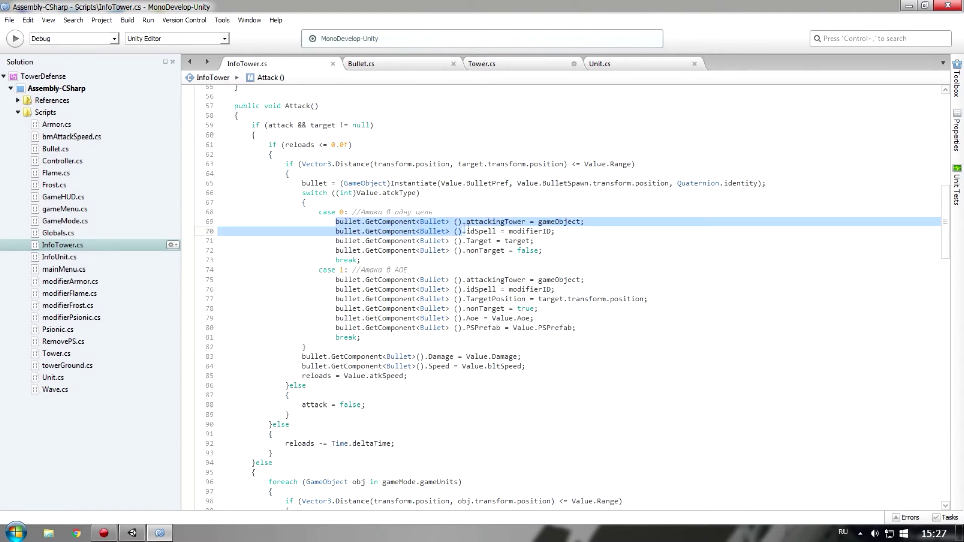
left_click(548, 248)
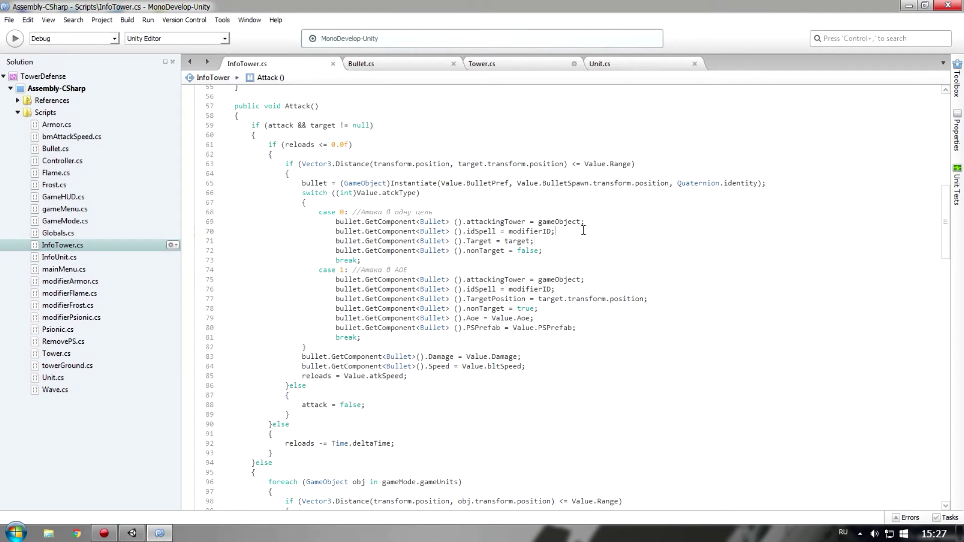
Step: In Bullet.cs, select the Damage argument of the damage call on line 40
left_click(361, 64)
scroll(393, 260, "down", 4)
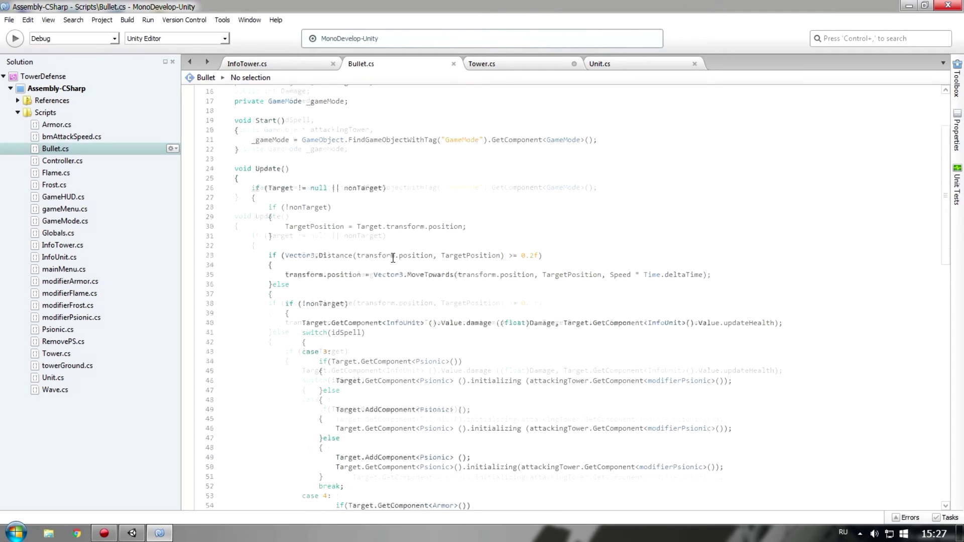
scroll(424, 297, "down", 8)
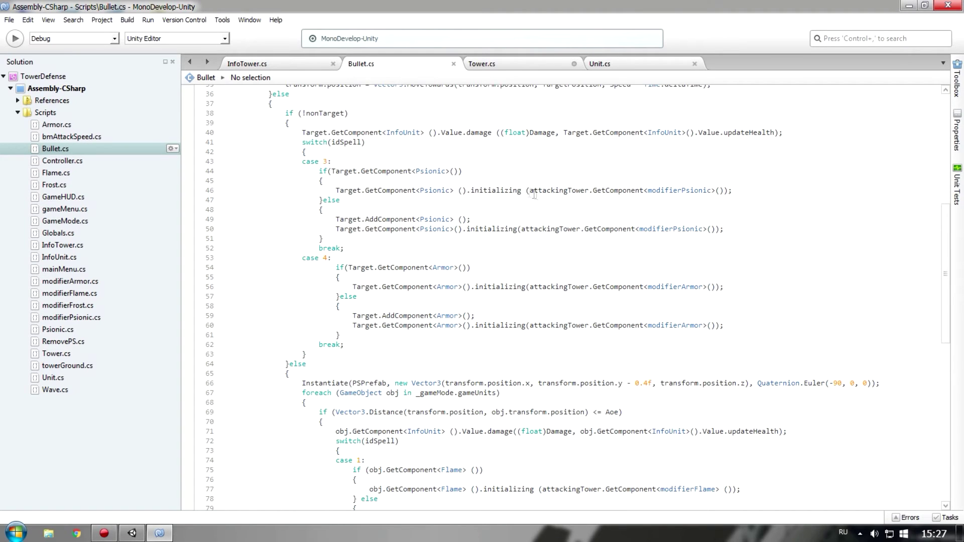
left_click(530, 133)
left_click_drag(530, 133, 554, 134)
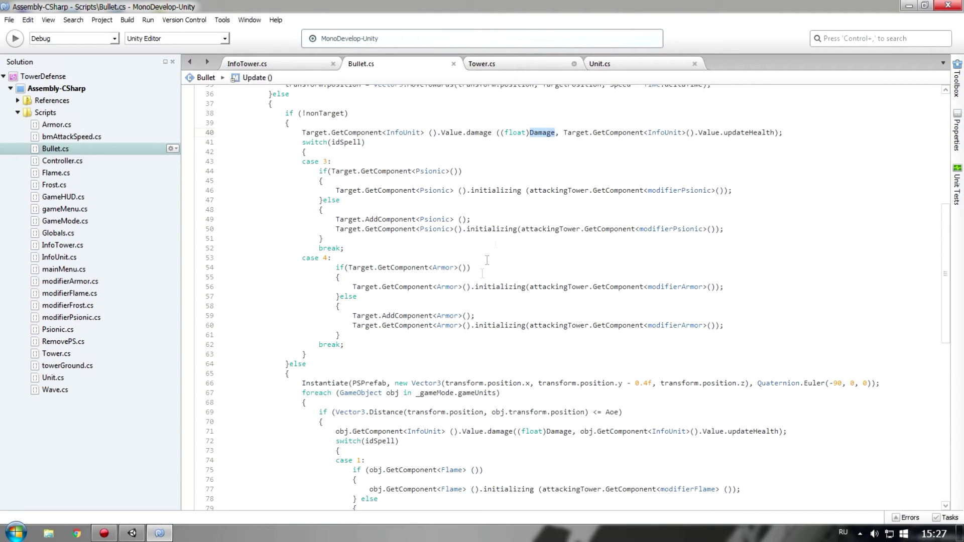
scroll(483, 273, "down", 2)
scroll(492, 326, "down", 3)
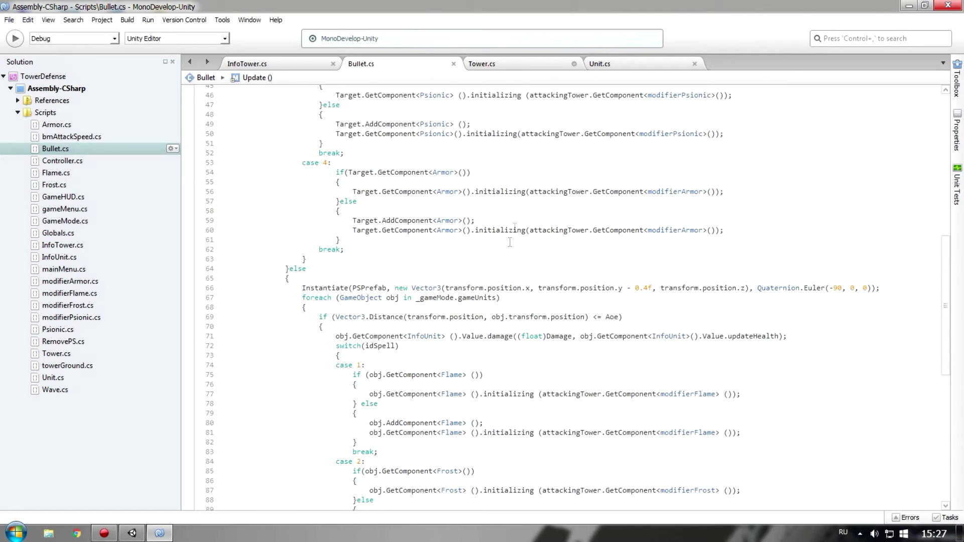
Step: Look over the Tower class and Unit's damage code, then place the caret after Tower's atkType enum
left_click(505, 68)
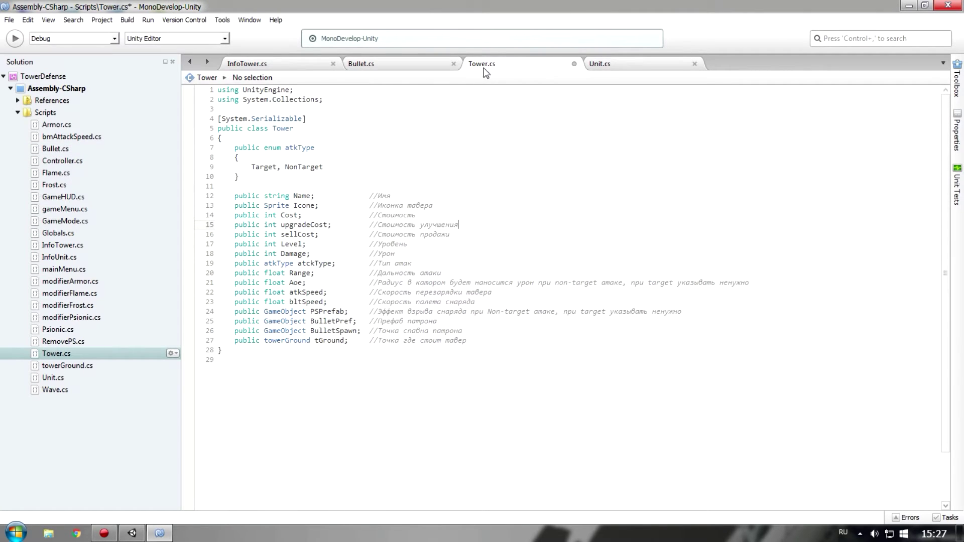
left_click_drag(221, 350, 203, 128)
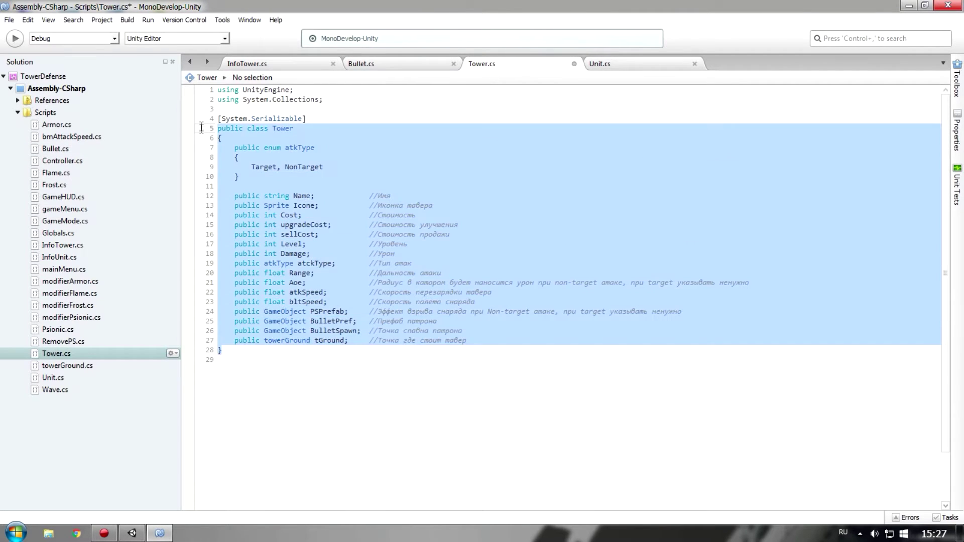
left_click(435, 210)
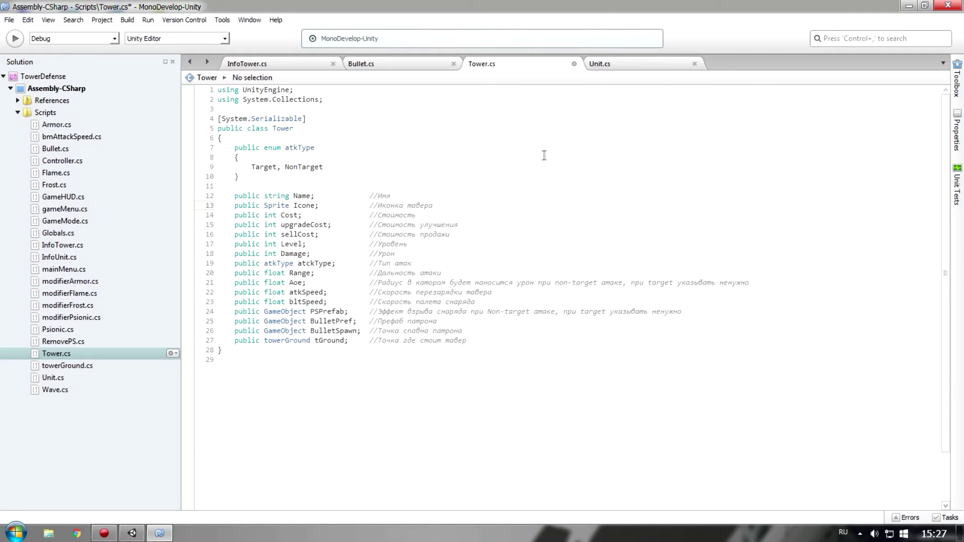
left_click(628, 66)
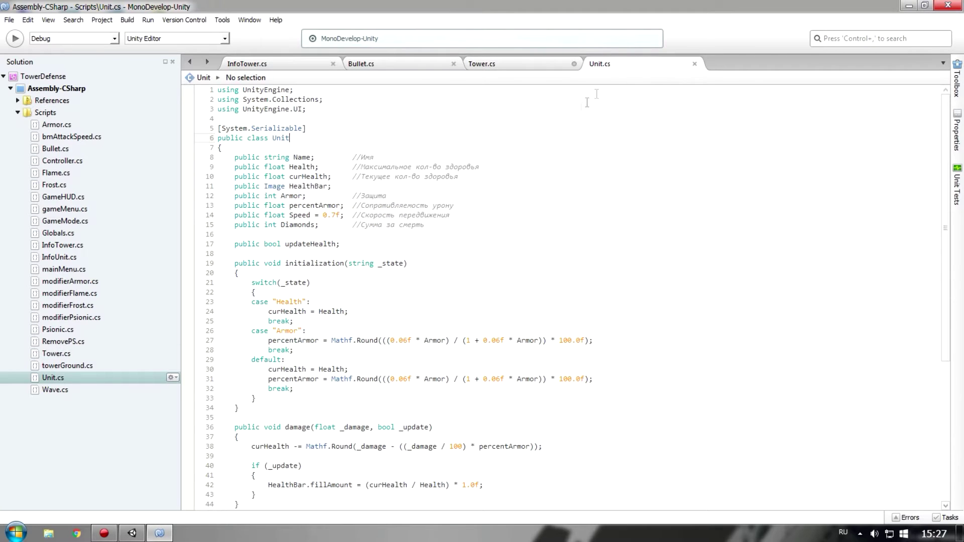
scroll(412, 226, "down", 2)
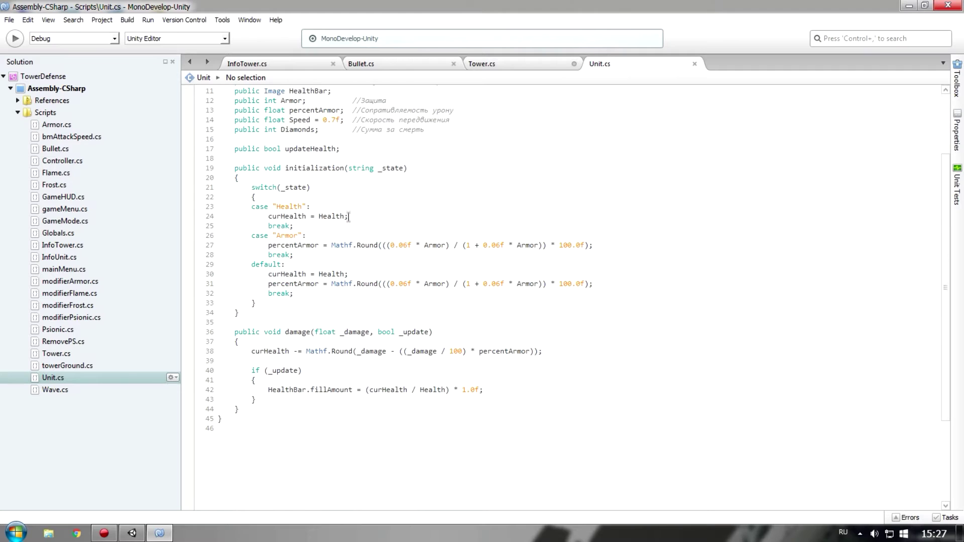
scroll(380, 172, "up", 2)
left_click(355, 187)
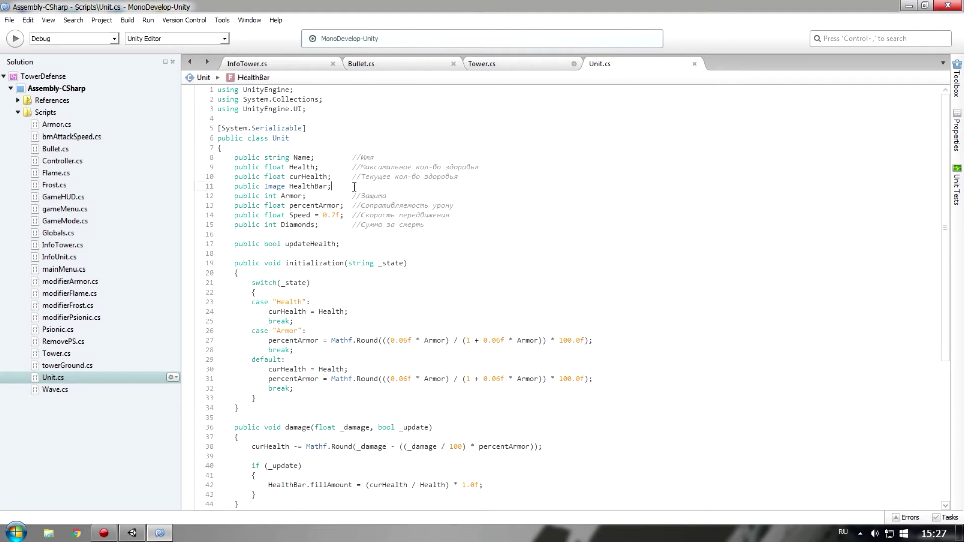
left_click(497, 65)
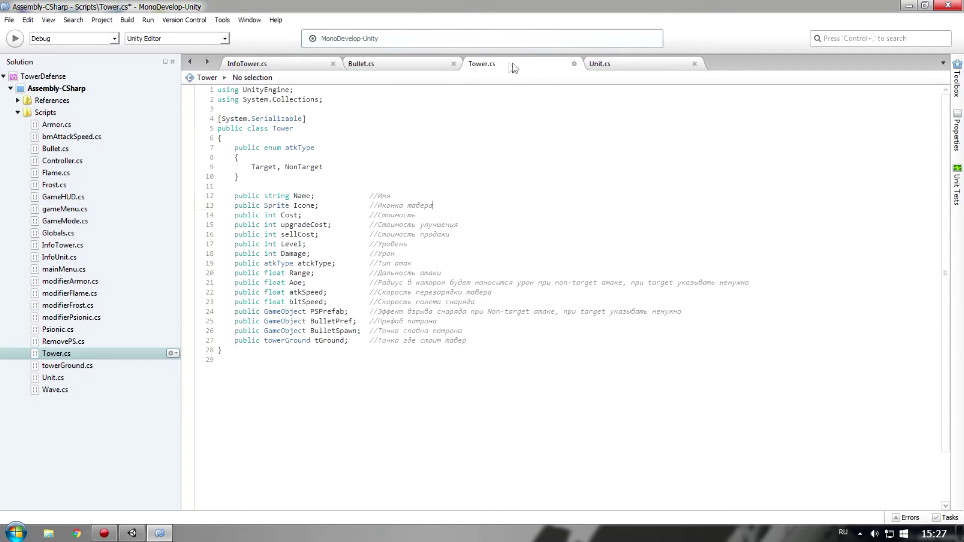
left_click(255, 179)
Step: Below atkType, declare 'public enum dmgType' with an empty brace body
key("Return")
key("Return")
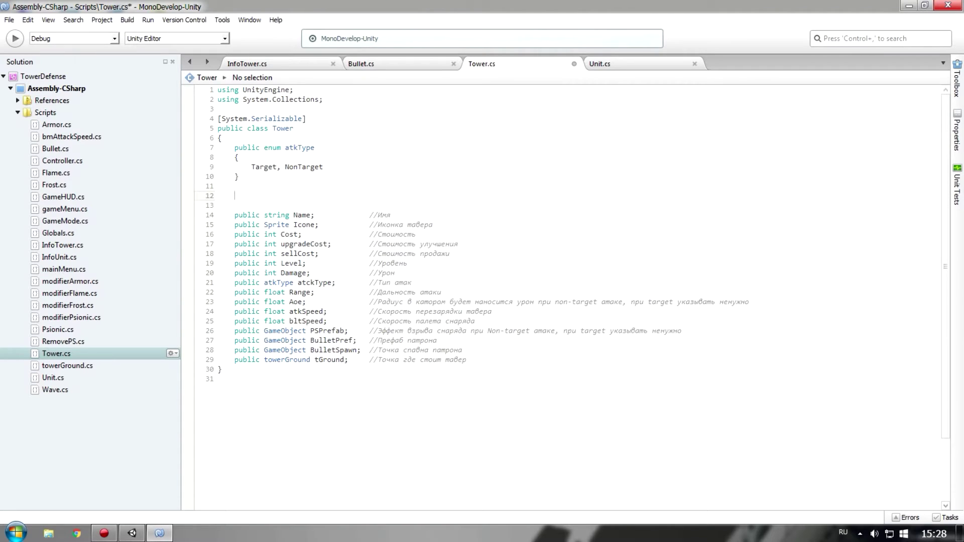
type("згид")
key("BackSpace")
key("BackSpace")
key("BackSpace")
key("alt+shift")
type("public eny")
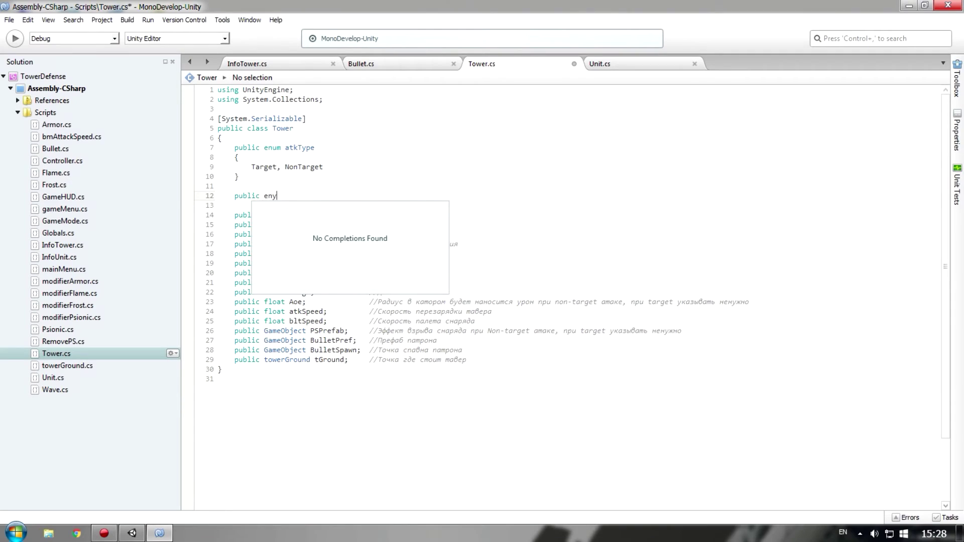
key("BackSpace")
type("um ")
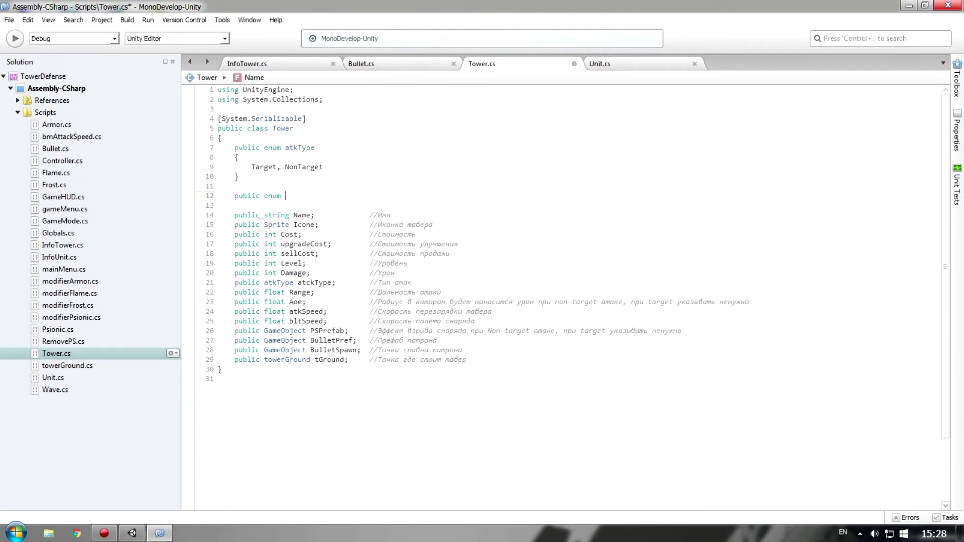
type("dmgType")
key("Return")
type("{")
key("Return")
key("Return")
type("}")
Step: Fill the dmgType enum with Normal, Fire and Frost on separate lines and save Tower.cs
left_click(251, 215)
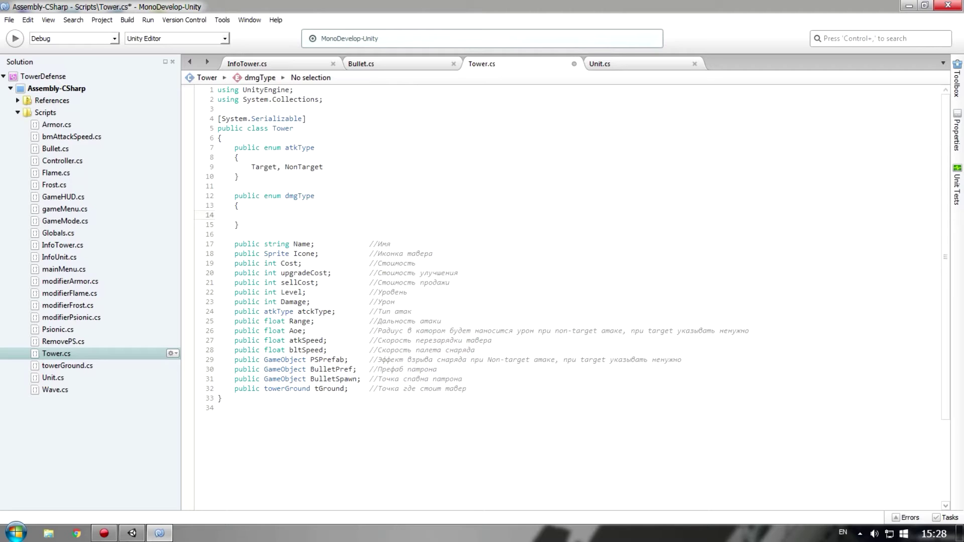
type("Normal")
type(",")
key("Return")
type("Fire")
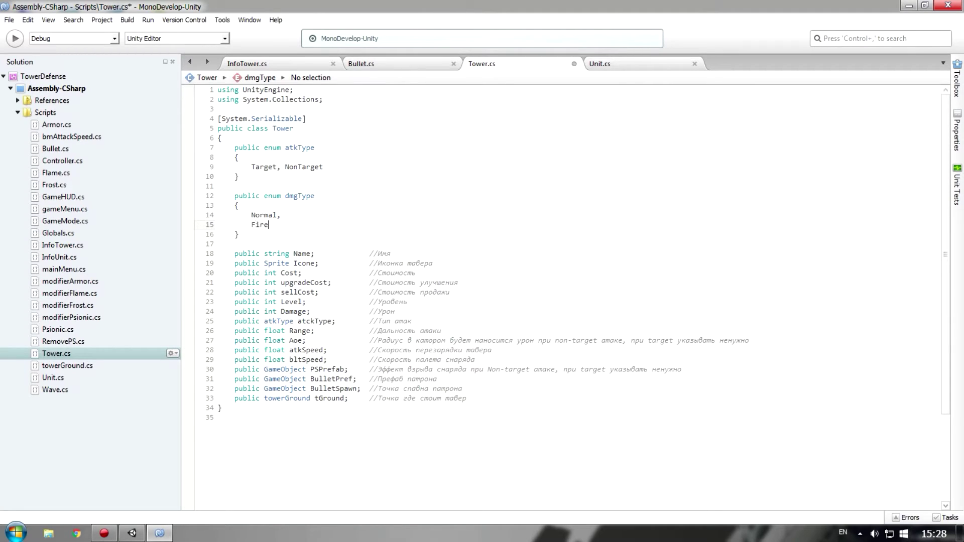
type(",")
key("Return")
type("rost")
key("ctrl+s")
Step: Select and point out the Normal, Fire and Frost values of the new dmgType enum
left_click(283, 216)
left_click_drag(262, 196, 280, 195)
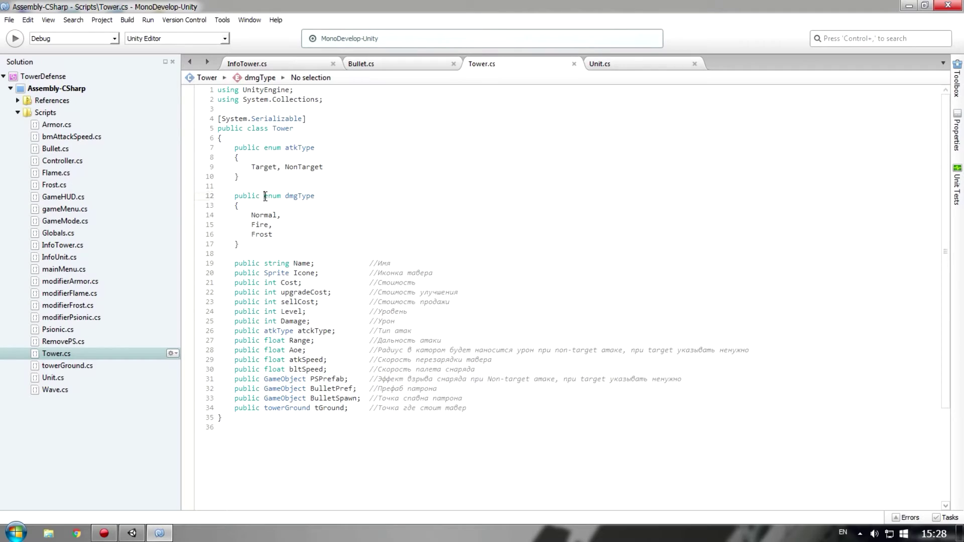
left_click(285, 217)
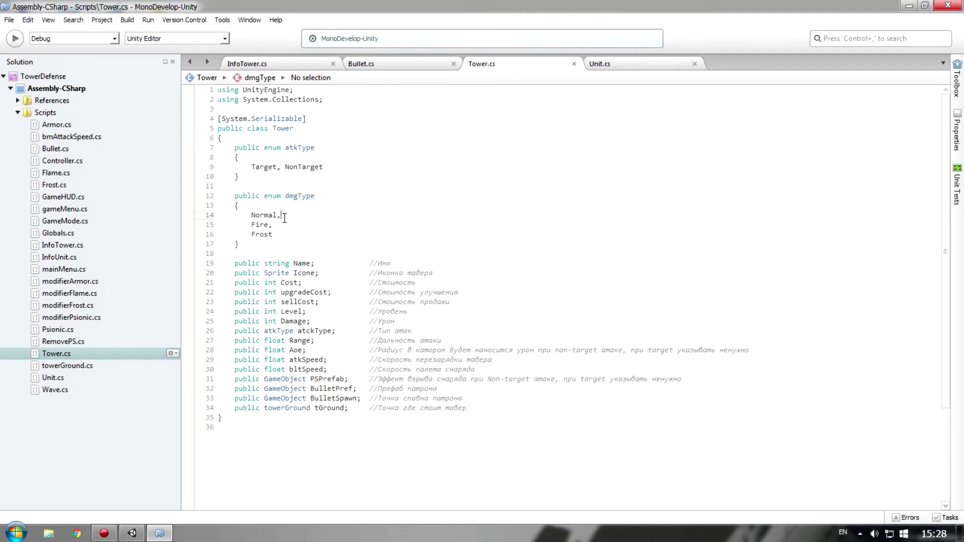
left_click(284, 232)
left_click(284, 216)
left_click(280, 231)
left_click_drag(252, 215, 278, 216)
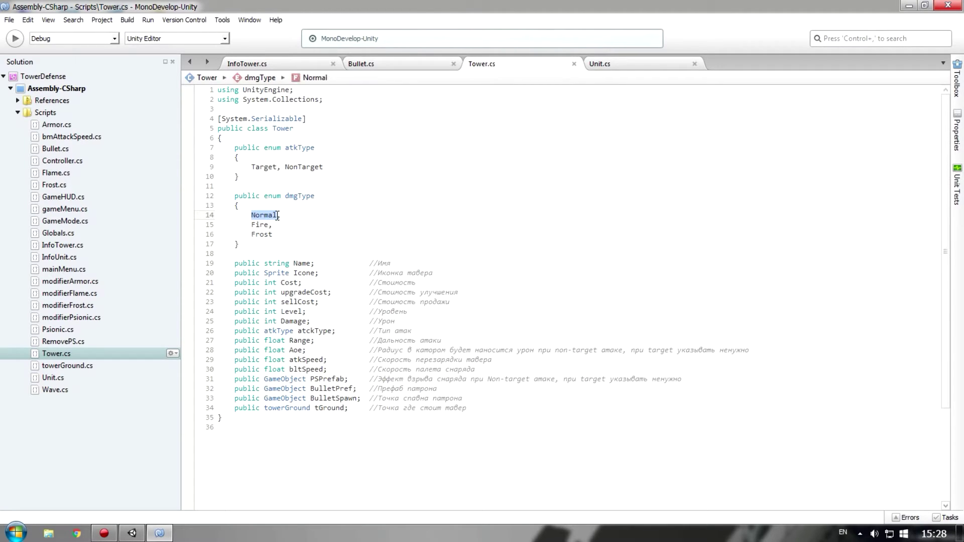
left_click(253, 224)
left_click(260, 234)
left_click_drag(285, 235, 187, 216)
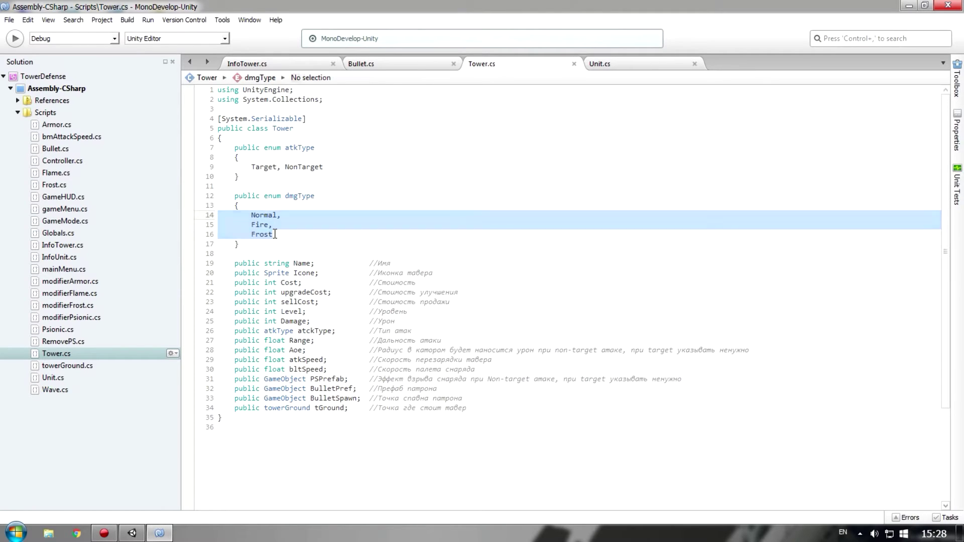
Step: Add a 'public dmgType damageType' field on a new line below the atckType field
key("Right")
scroll(386, 256, "down", 2)
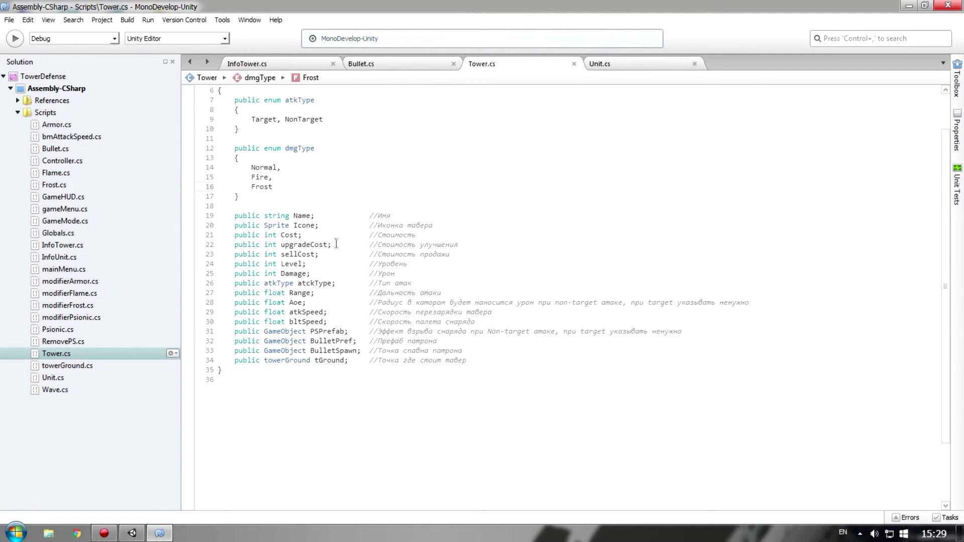
scroll(407, 244, "down", 3)
scroll(406, 244, "up", 3)
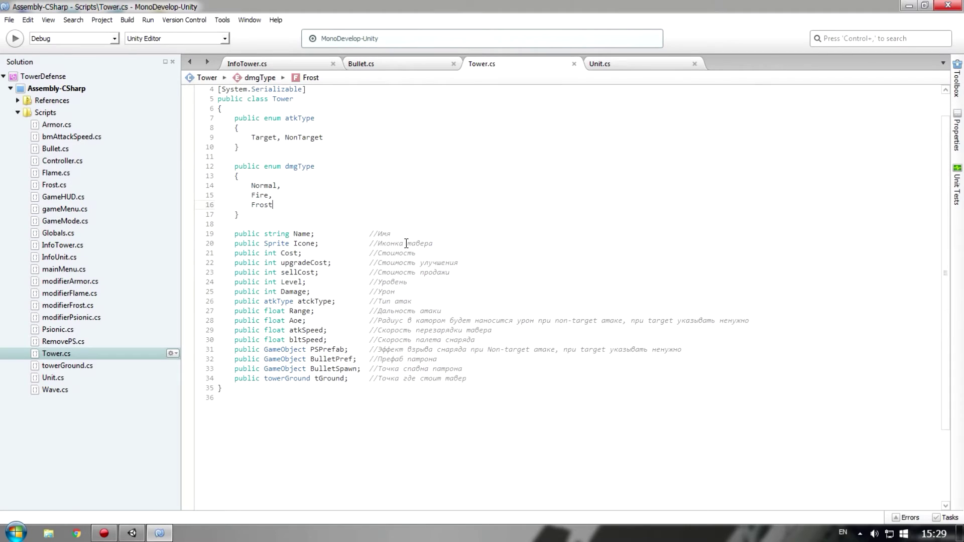
left_click(335, 301)
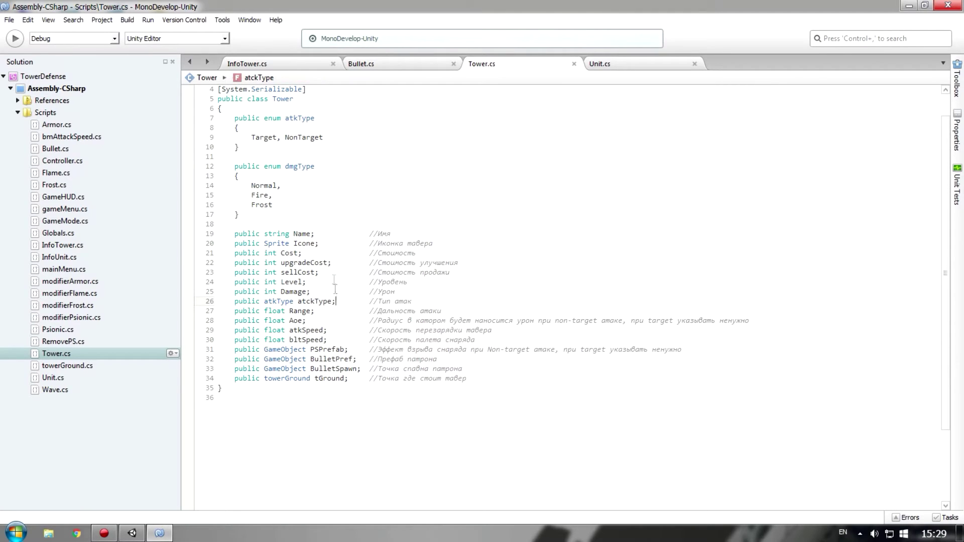
left_click(421, 300)
key("Return")
type("public")
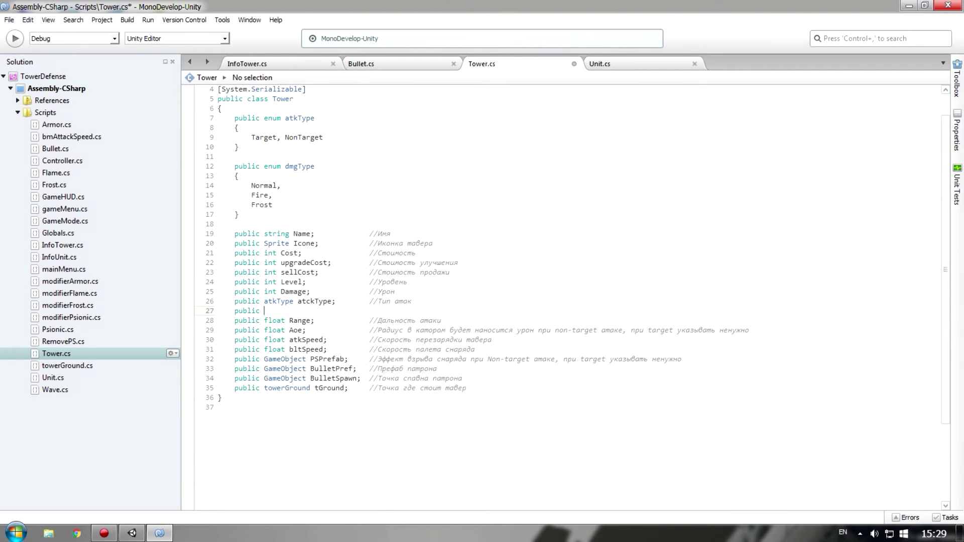
type(" dmgType da")
type("me")
type("ge")
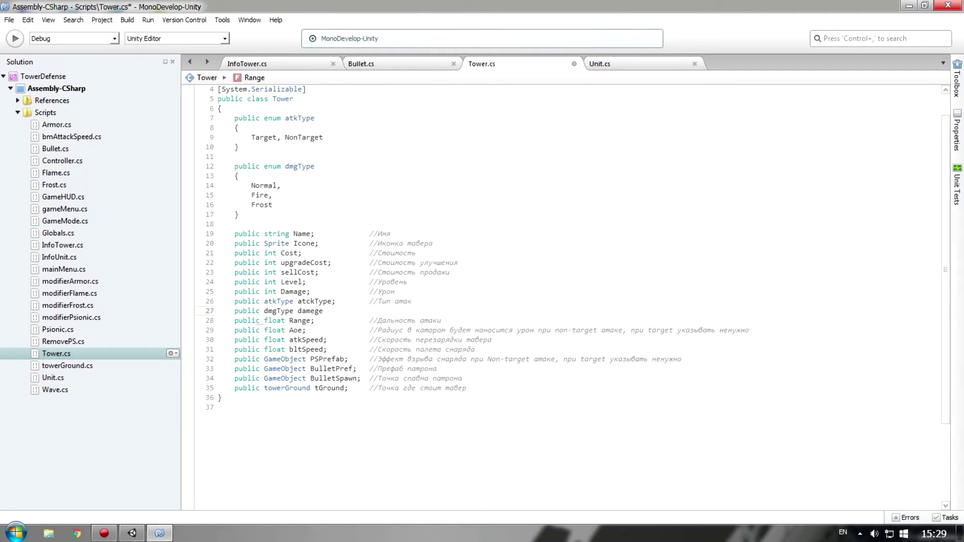
type("ageT")
type("ype;")
key("Tab")
Step: Comment the damageType field with 'Тип урона' and save Tower.cs
left_click(316, 310)
left_click_drag(252, 186, 280, 189)
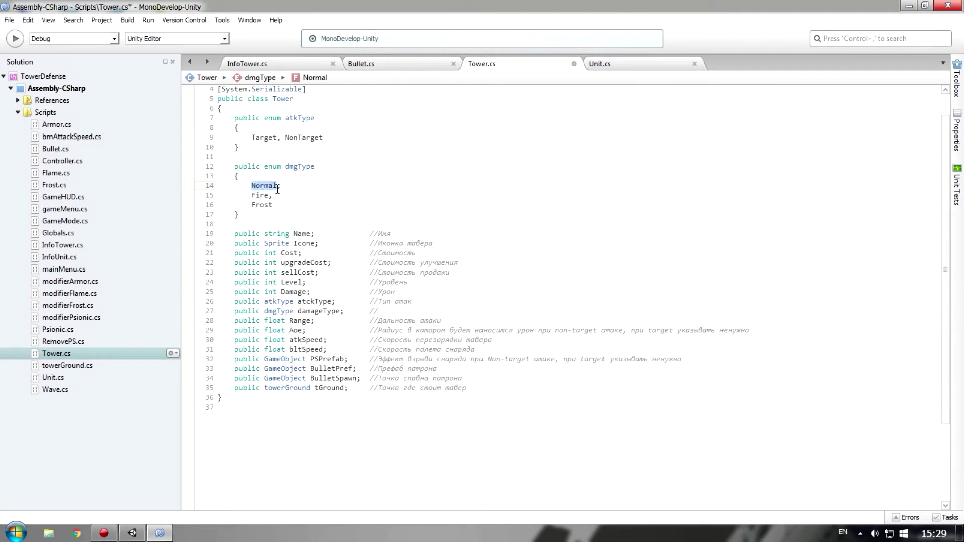
left_click(253, 188)
left_click(398, 310)
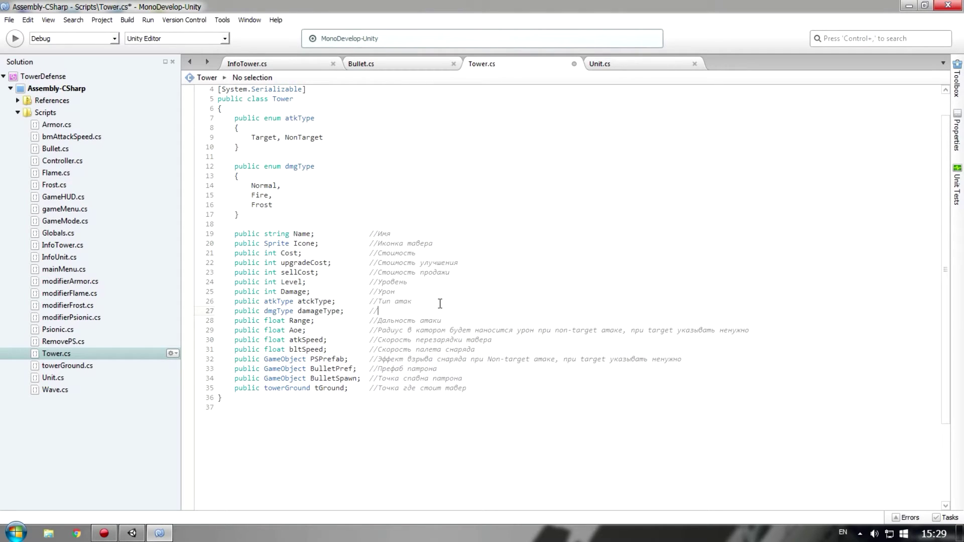
type("Тип ")
type("урона")
key("ctrl+s")
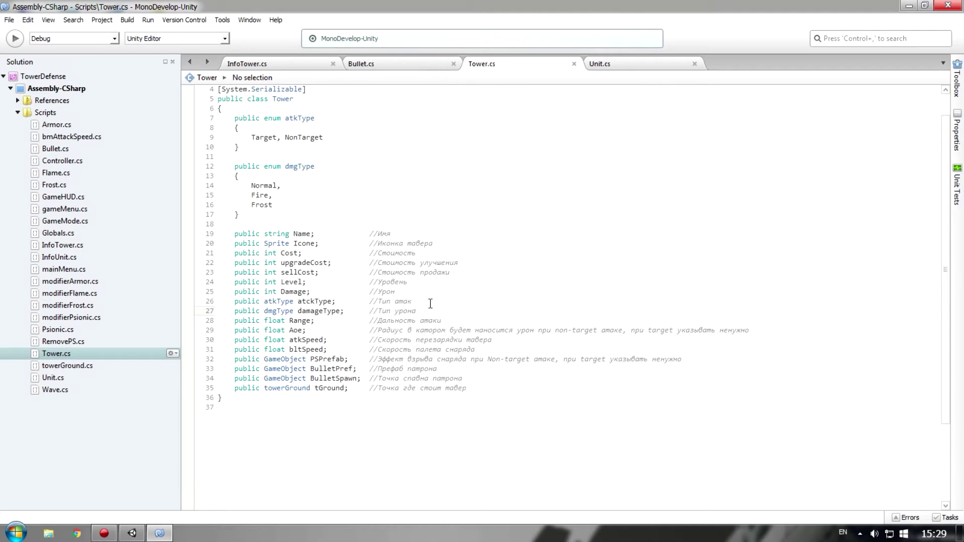
Step: Review the dmgType enum values and minimise MonoDevelop to the desktop
scroll(457, 321, "up", 1)
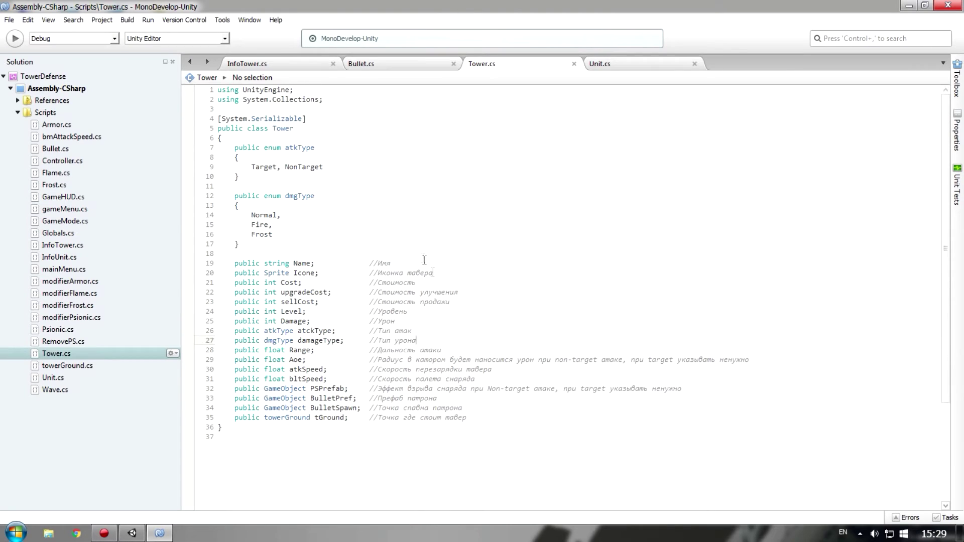
left_click(295, 206)
left_click(307, 232)
left_click(909, 6)
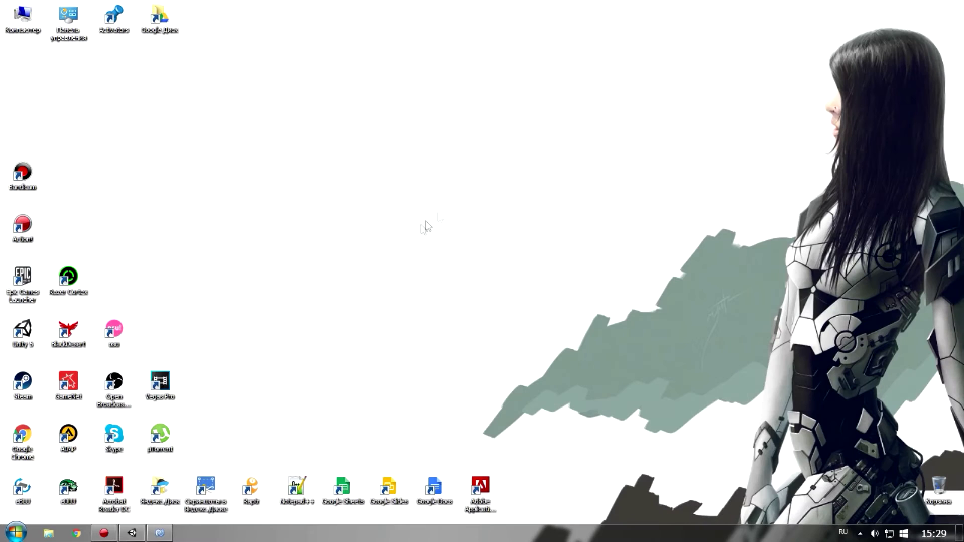
Step: Restore Unity and select the targetTower prefab in Assets > Prefabs > Towers
left_click(141, 533)
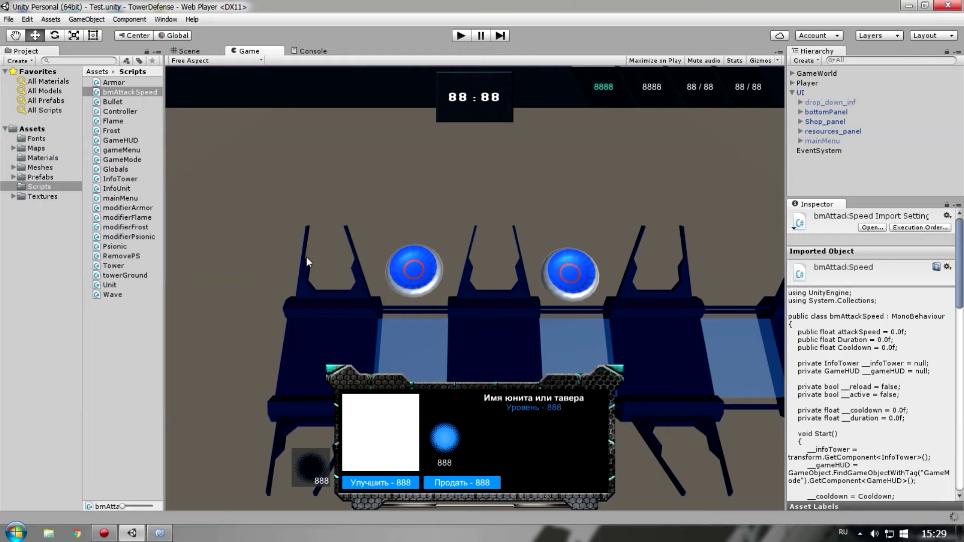
left_click(48, 179)
left_click(114, 101)
double_click(113, 101)
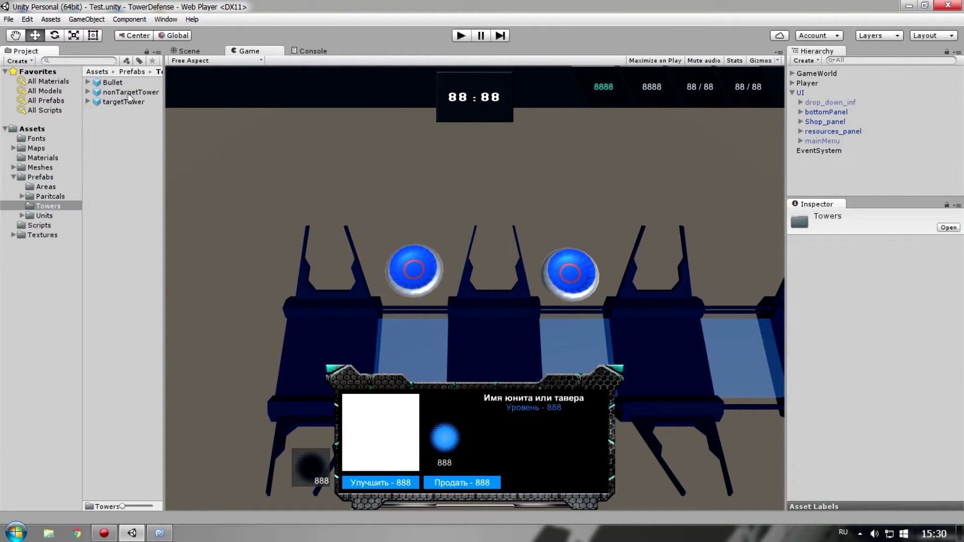
left_click(130, 93)
left_click(131, 102)
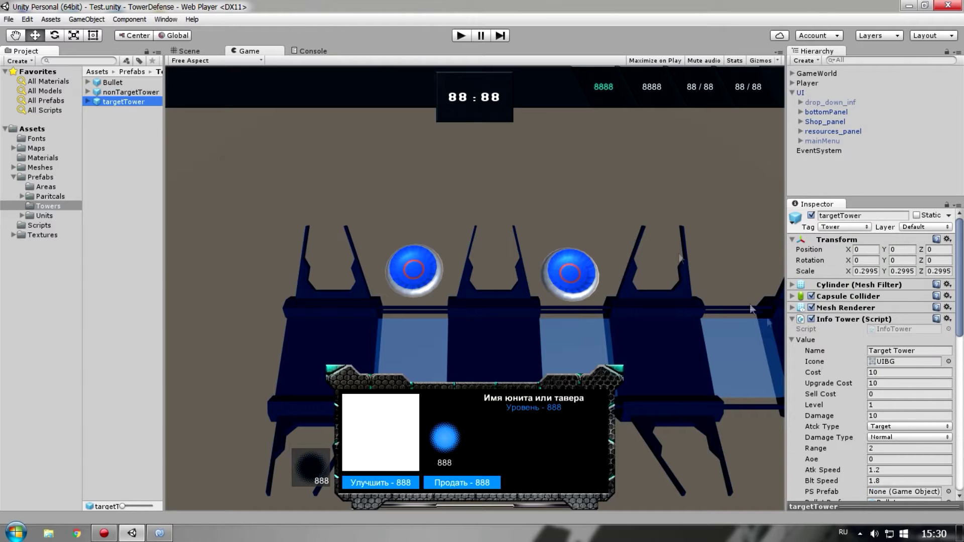
Step: Check targetTower's Damage Type offers Normal, Fire and Frost, trying Fire and leaving it on Normal
scroll(876, 316, "down", 2)
scroll(876, 317, "down", 3)
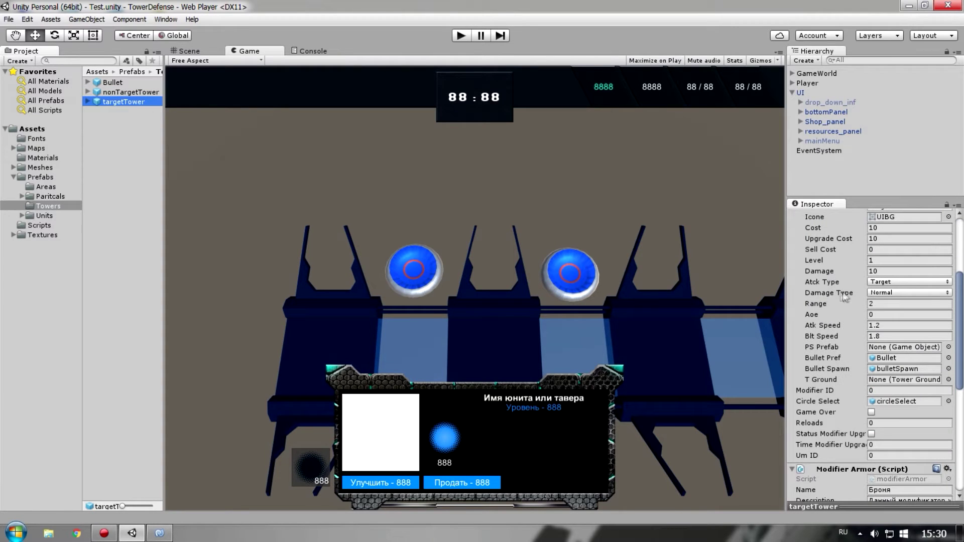
left_click(883, 292)
left_click(888, 310)
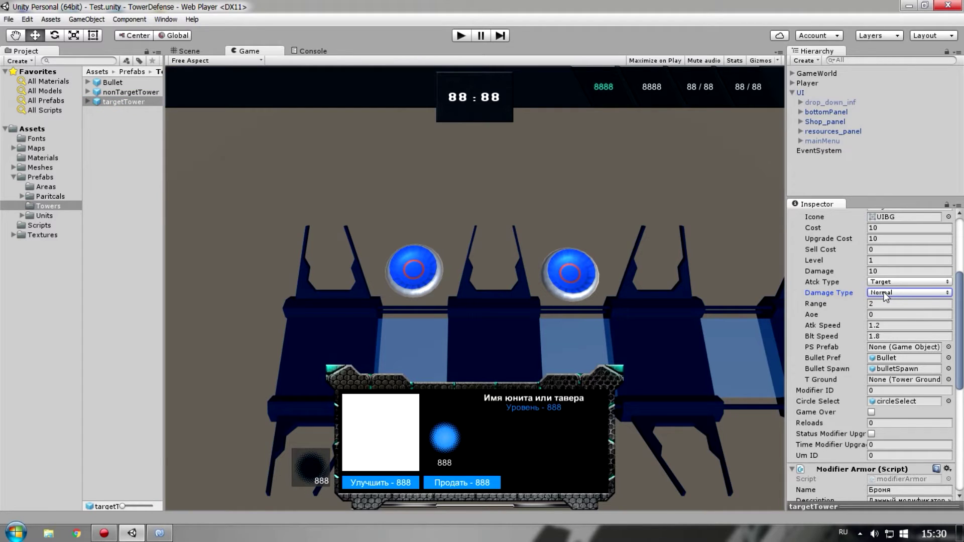
left_click(884, 293)
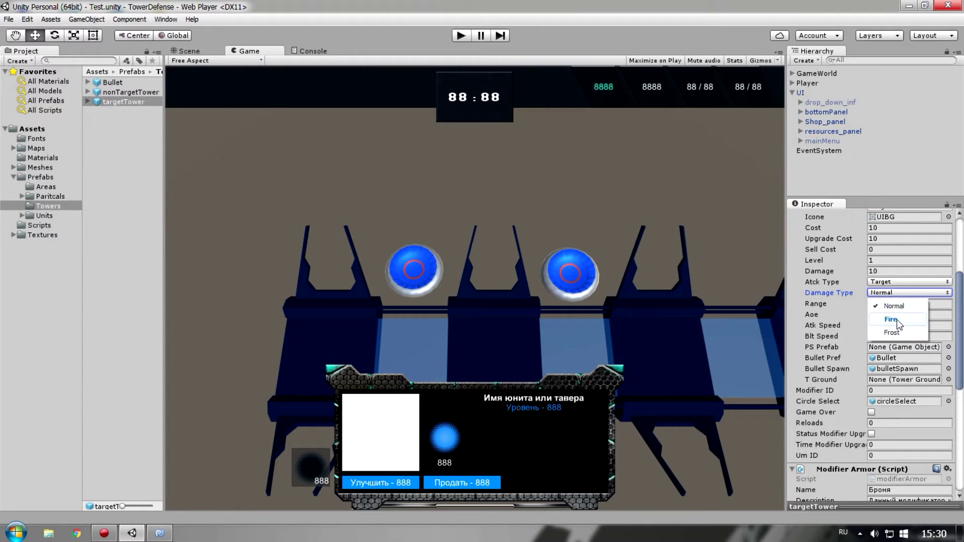
left_click(909, 320)
left_click(899, 293)
left_click(897, 306)
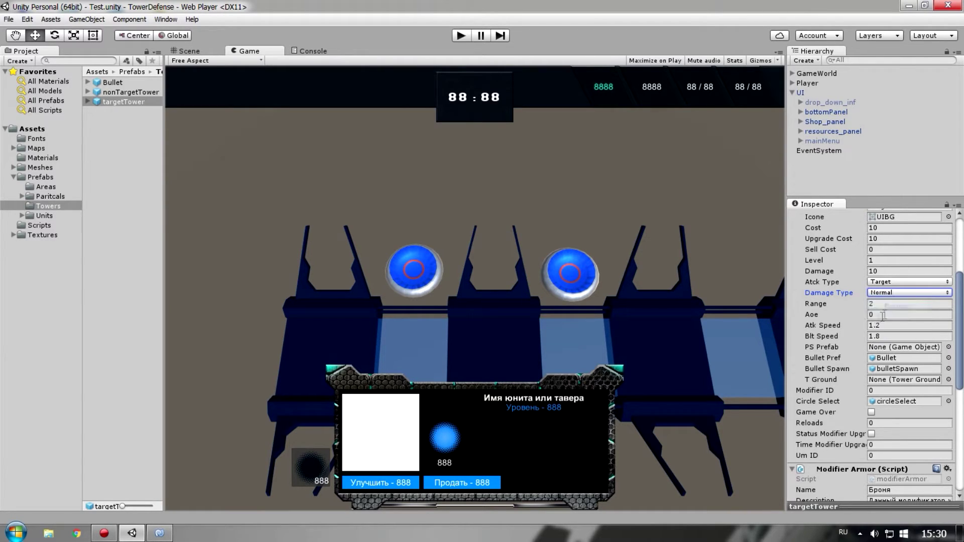
left_click(122, 171)
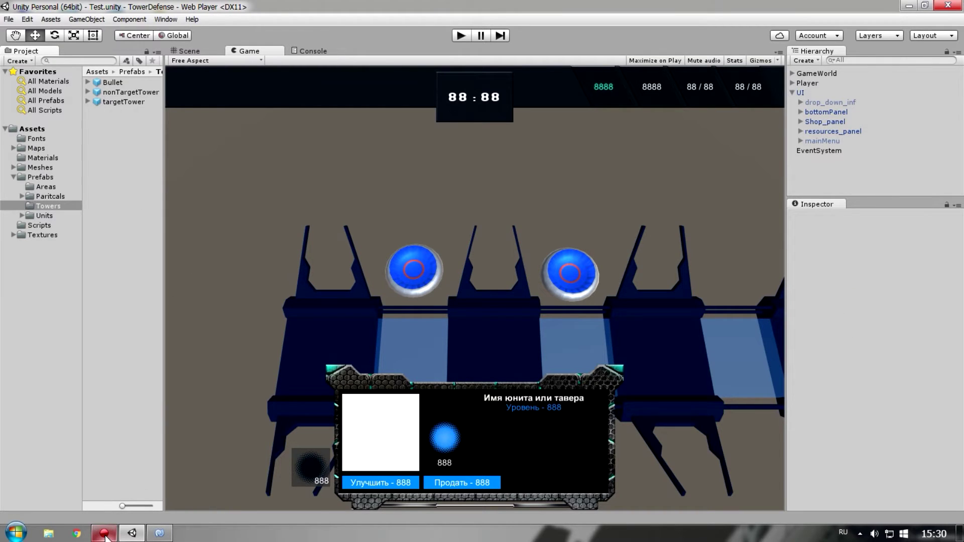
mouse_move(114, 522)
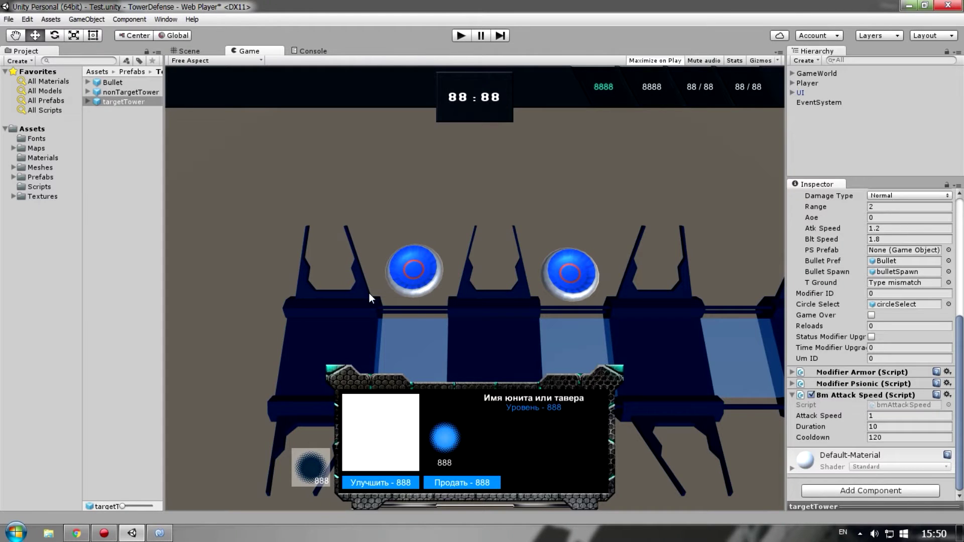
Step: Back in MonoDevelop, read Unit.cs, Bullet.cs and the dmgType enum in Tower.cs
left_click(160, 533)
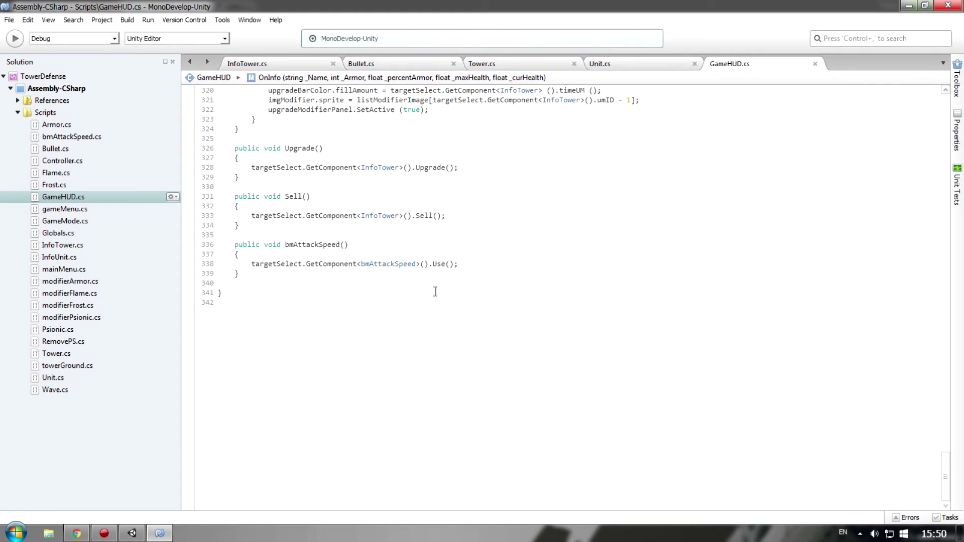
scroll(483, 259, "up", 10)
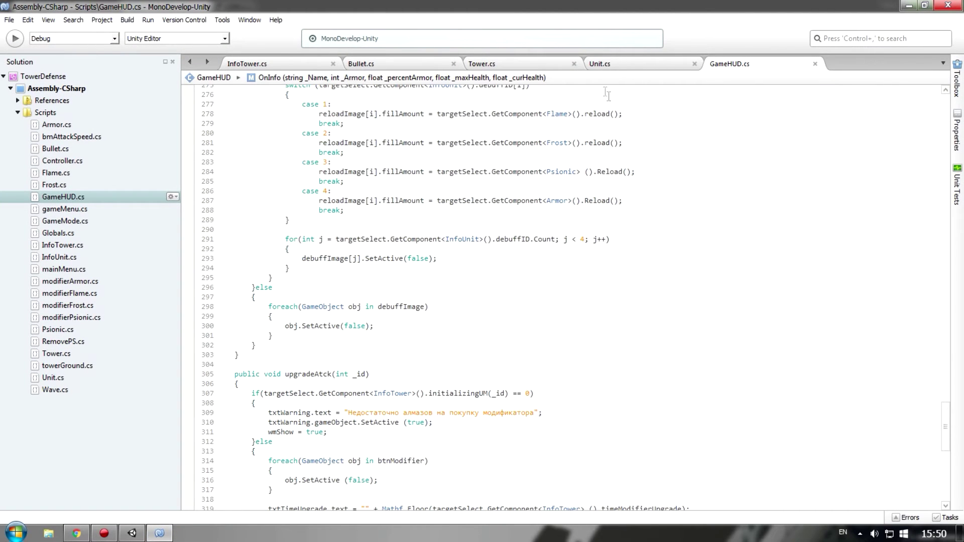
left_click(608, 64)
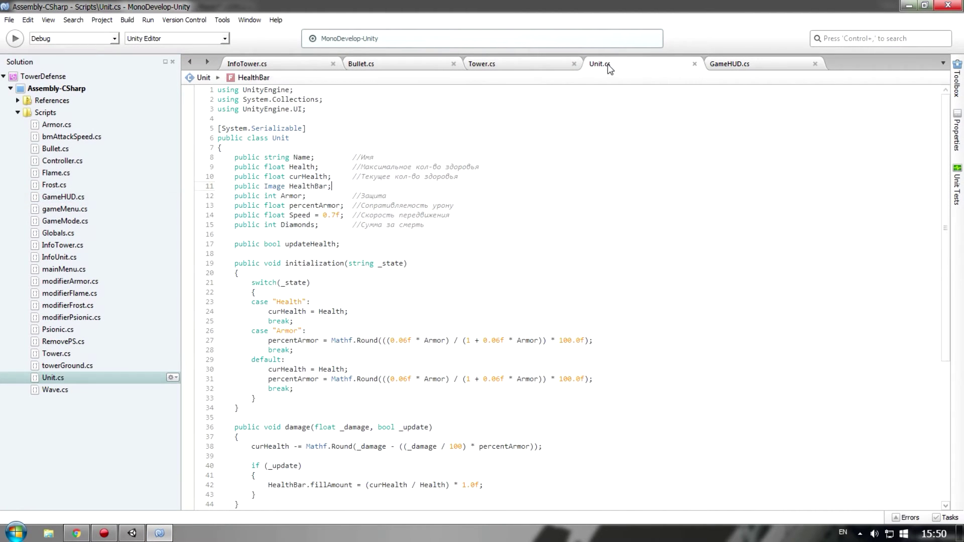
left_click(379, 61)
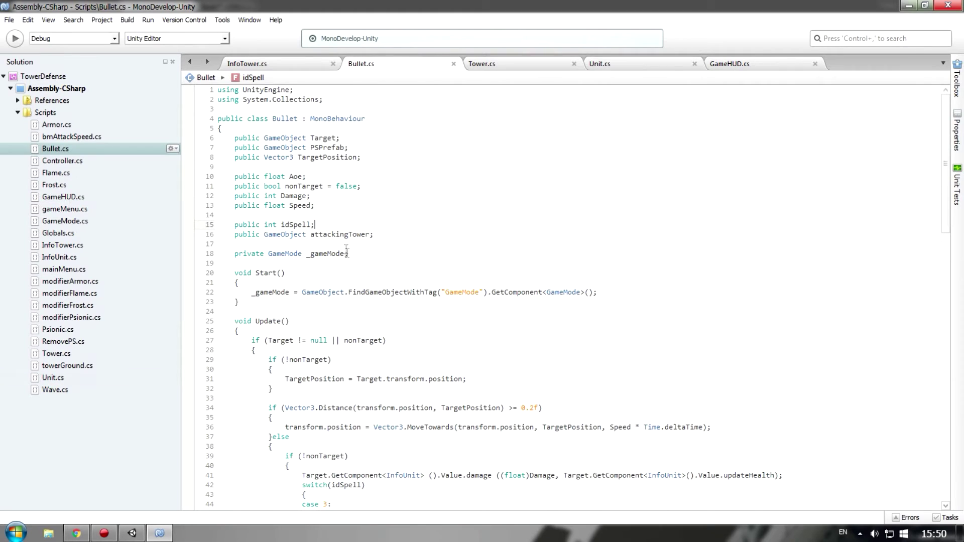
left_click(490, 74)
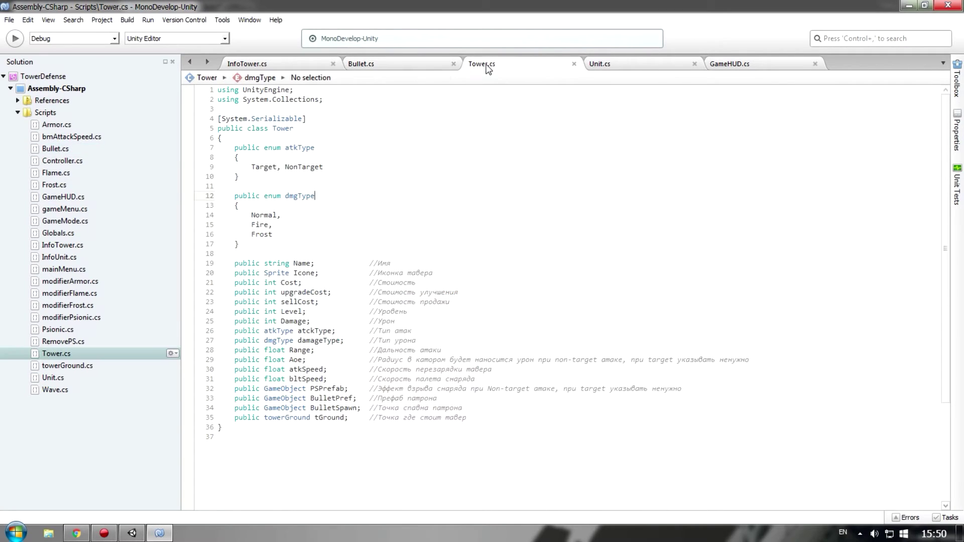
left_click(287, 197)
scroll(482, 221, "down", 2)
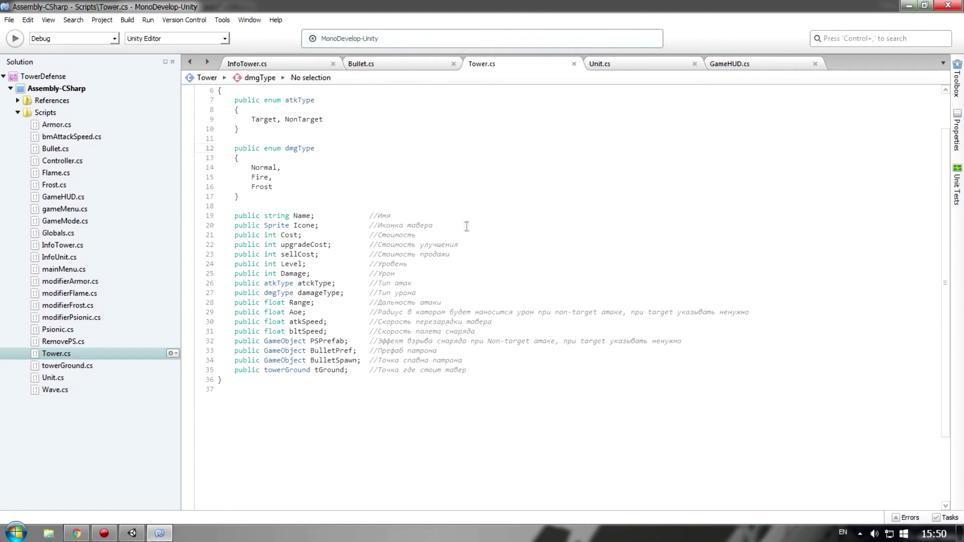
Step: Re-check Unit.cs and highlight the dmgType enum declaration in Tower.cs
left_click(632, 66)
scroll(384, 225, "down", 3)
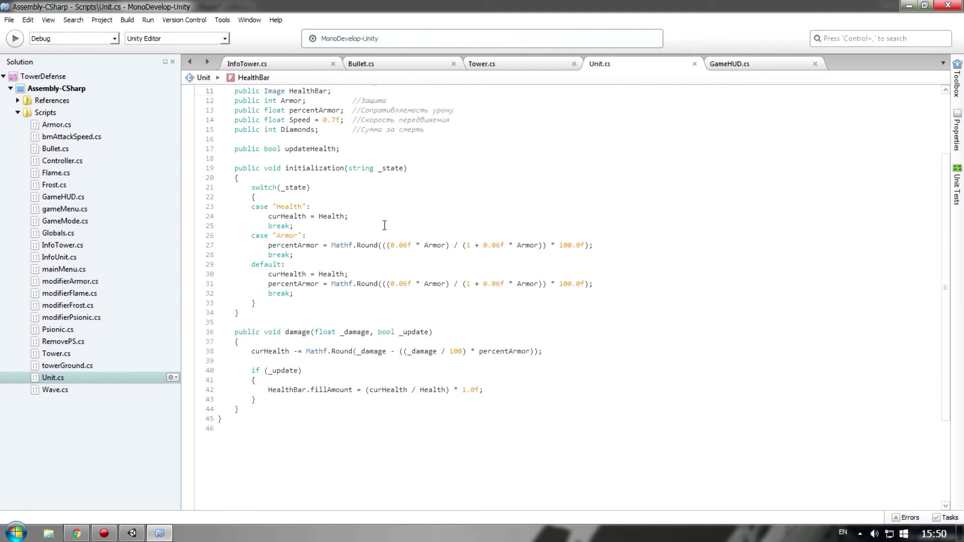
left_click(502, 66)
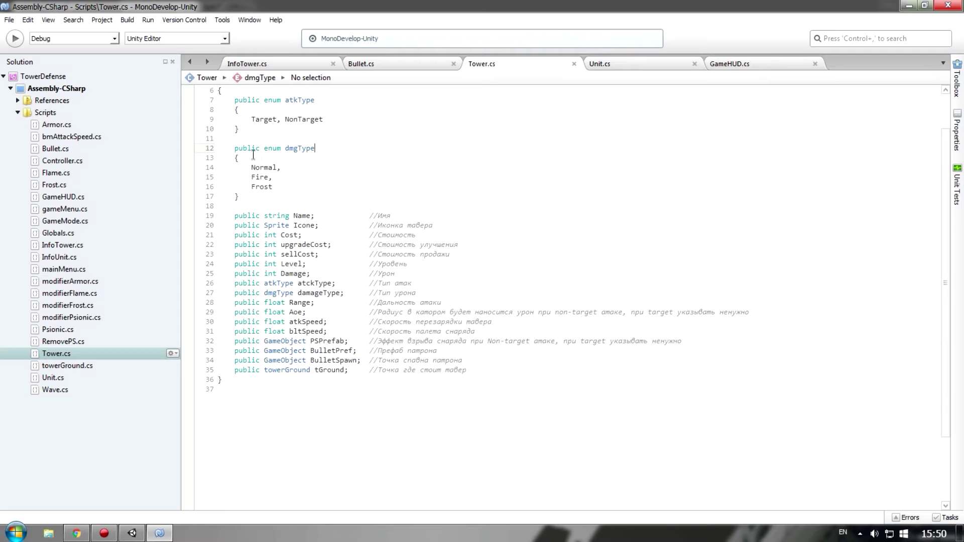
left_click_drag(261, 148, 281, 155)
left_click(340, 147)
Step: Close the GameHUD.cs tab, deselect targetTower in Unity, and return to Bullet.cs
left_click(814, 64)
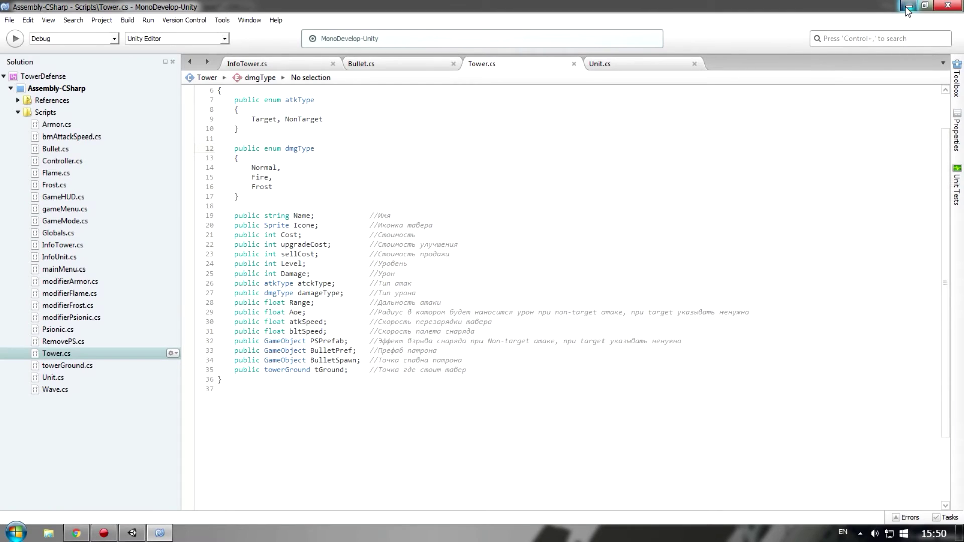
left_click(909, 6)
scroll(827, 271, "up", 5)
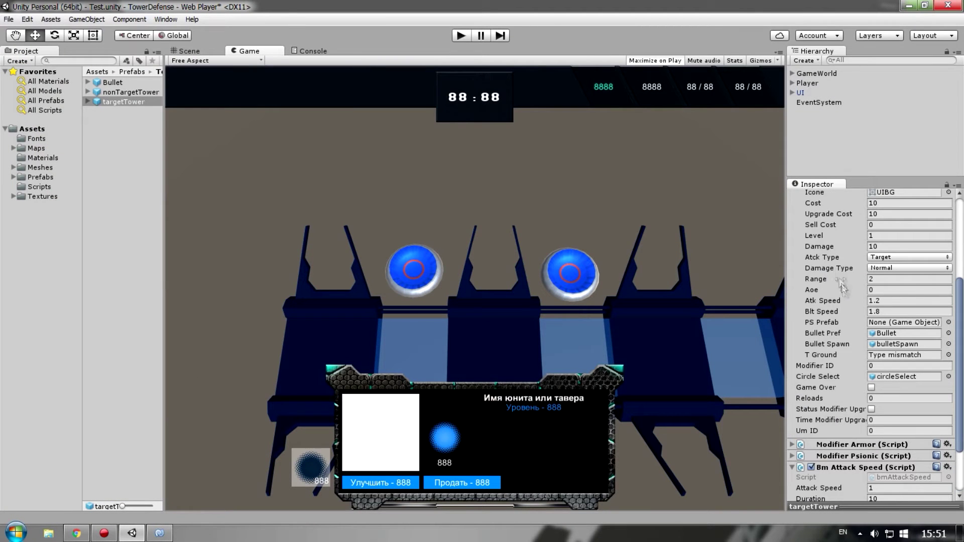
left_click(97, 177)
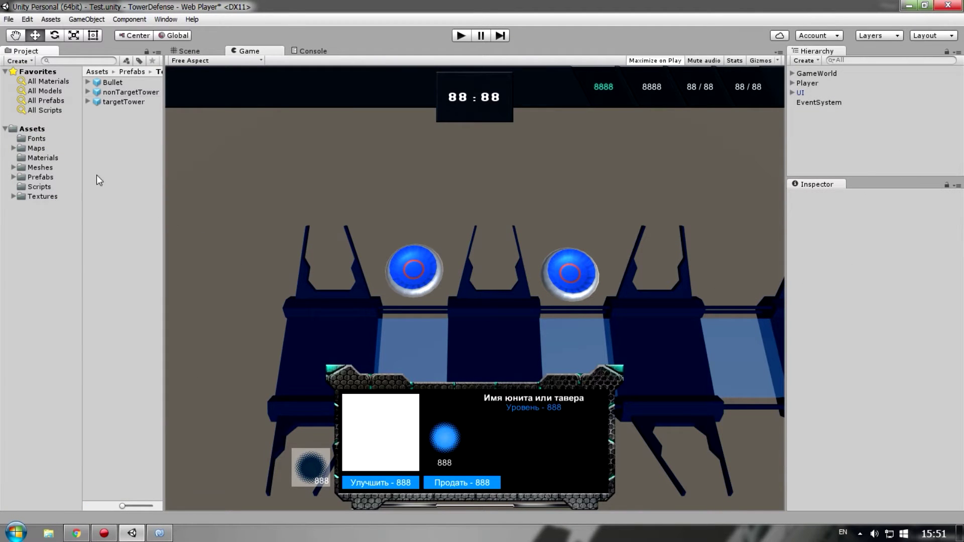
left_click(160, 532)
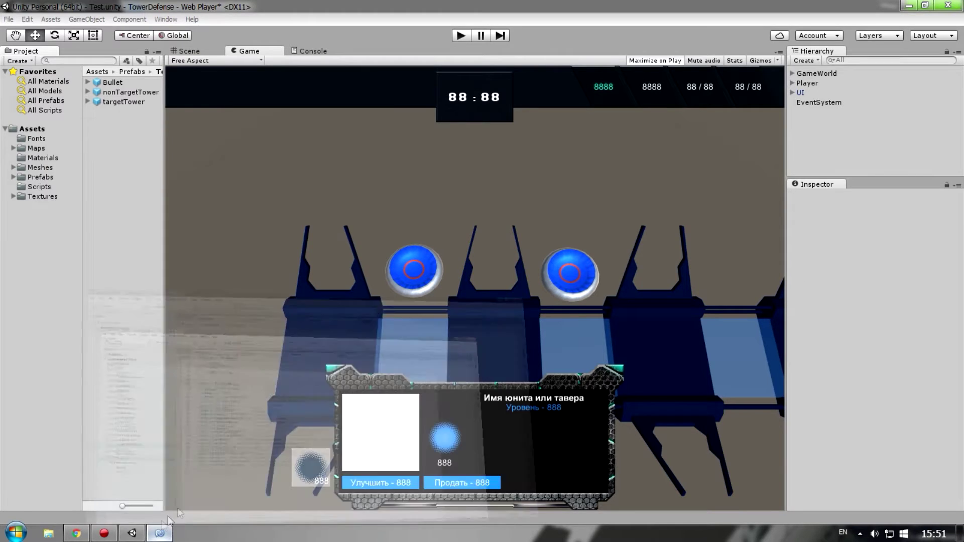
left_click(382, 67)
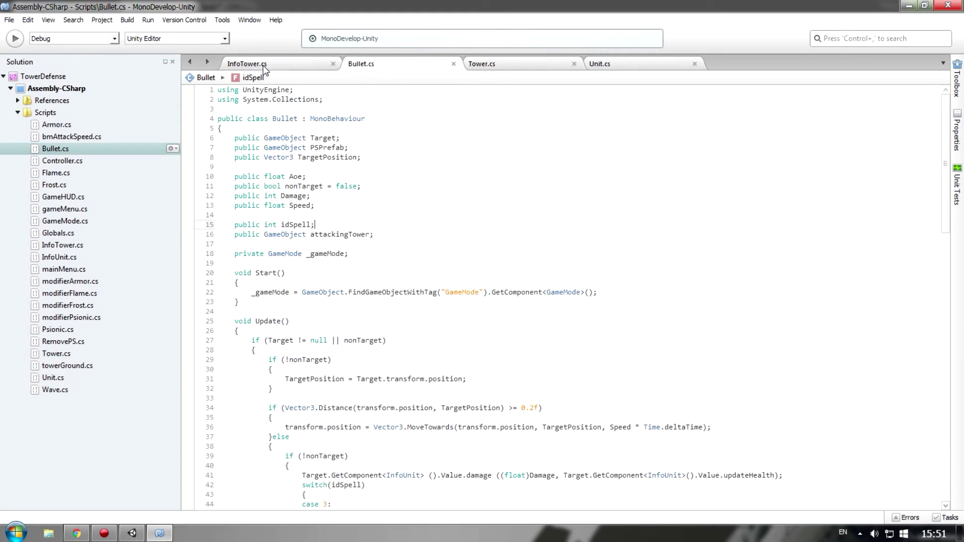
Step: Start a new 'public int' field line below idSpell in Bullet.cs
left_click(262, 66)
scroll(397, 297, "up", 5)
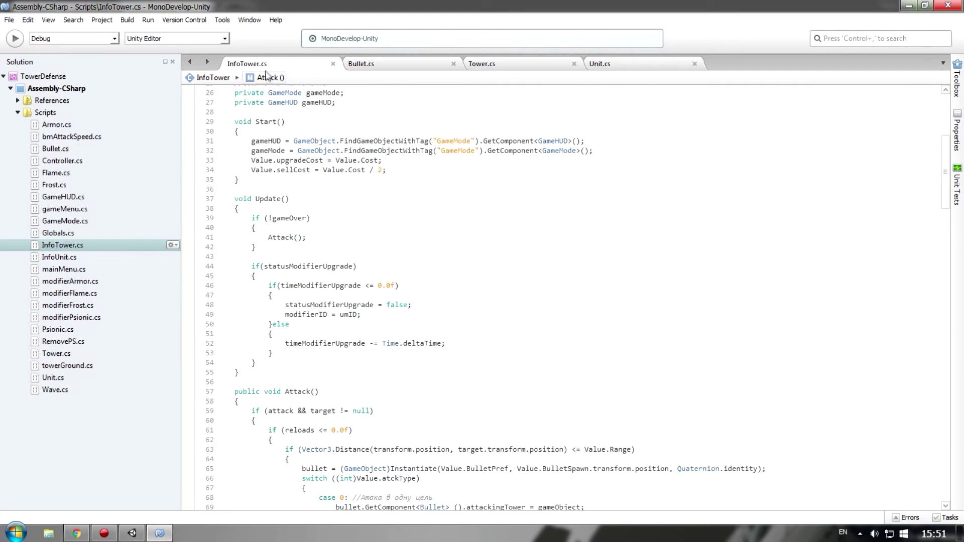
left_click(371, 64)
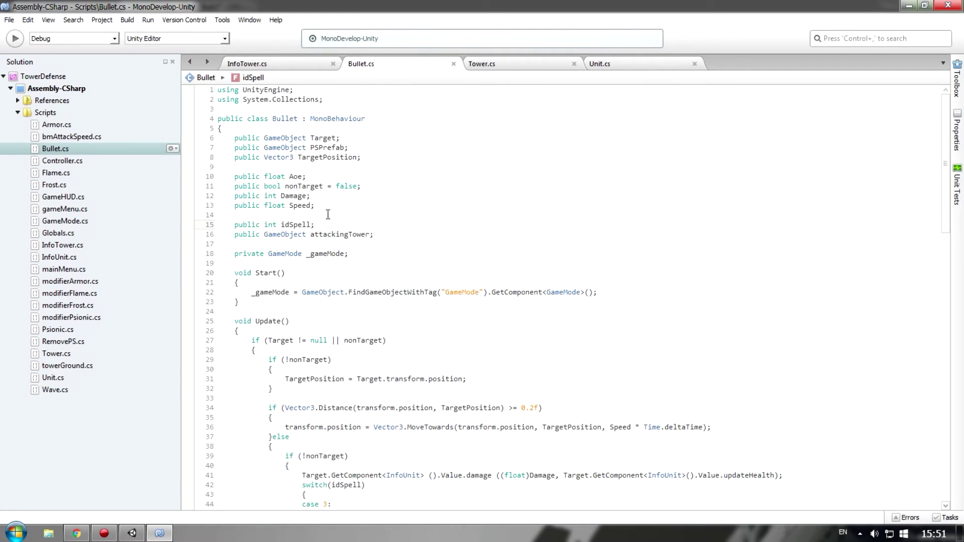
key("Return")
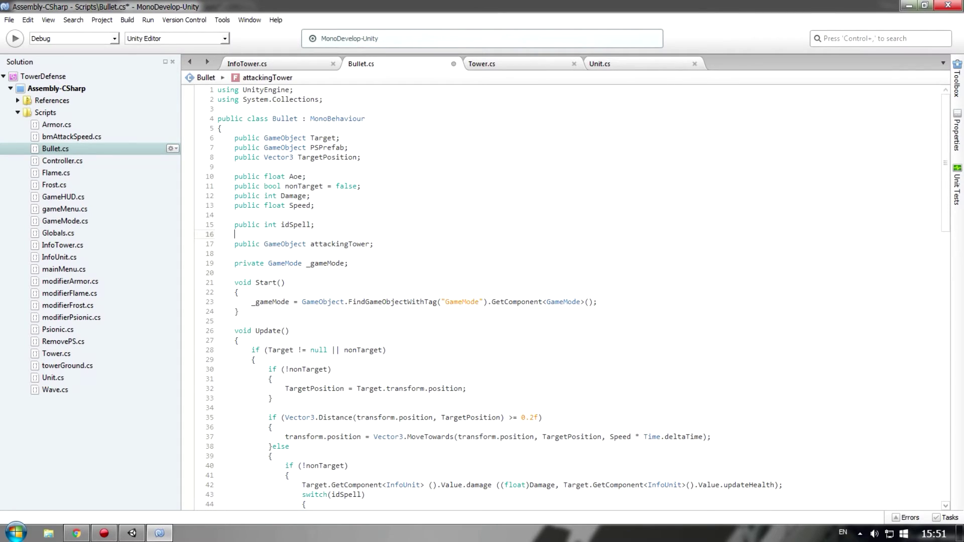
type("public i")
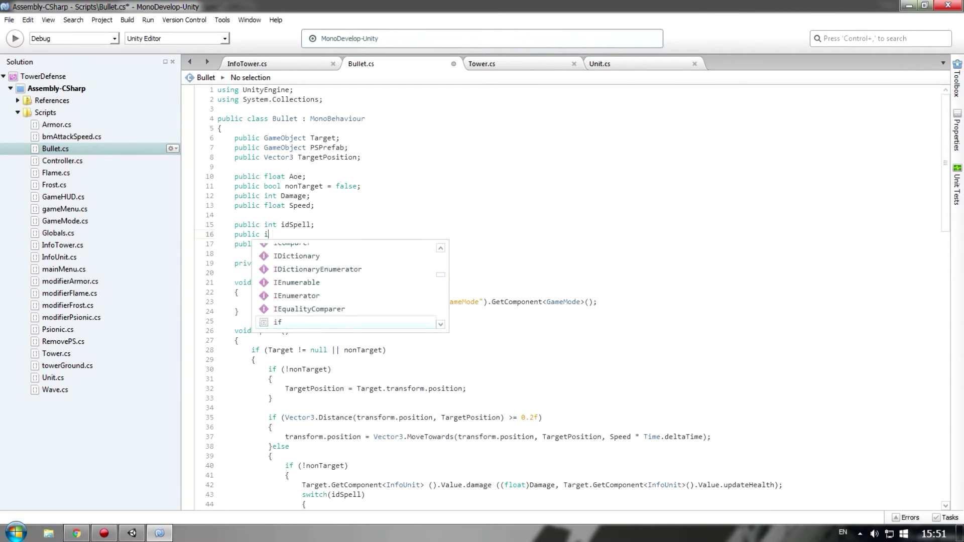
type("nt")
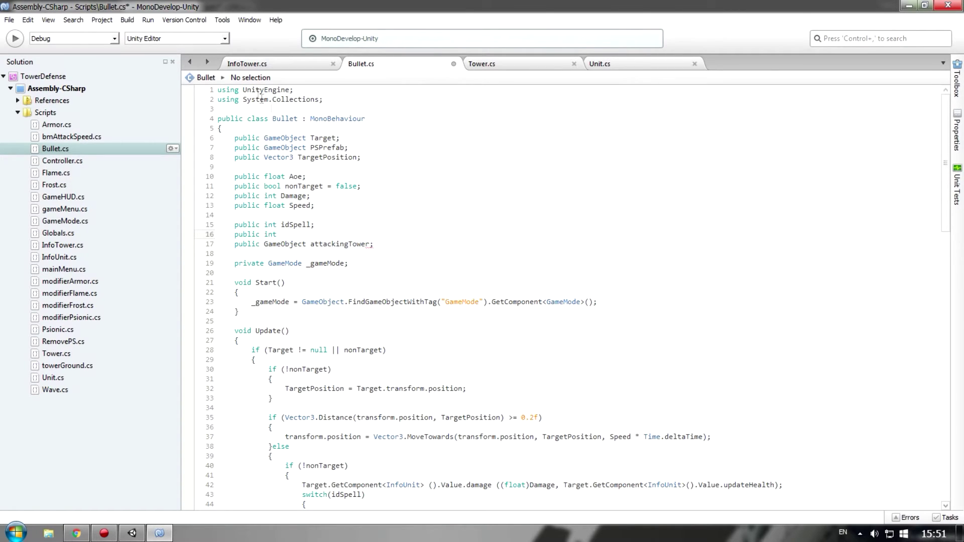
Step: Check the Normal, Fire and Frost dmgType values in Tower.cs
left_click(259, 64)
scroll(364, 207, "up", 5)
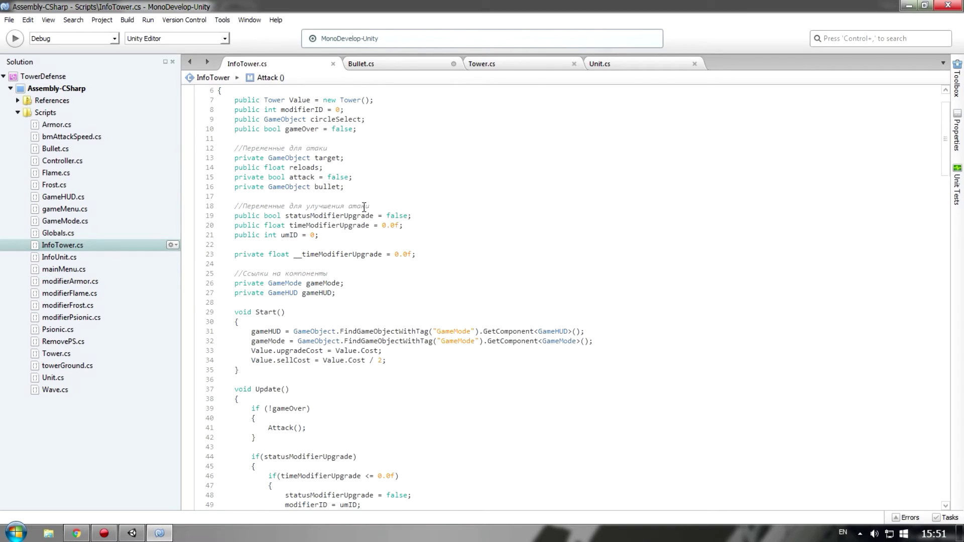
left_click(482, 64)
double_click(272, 167)
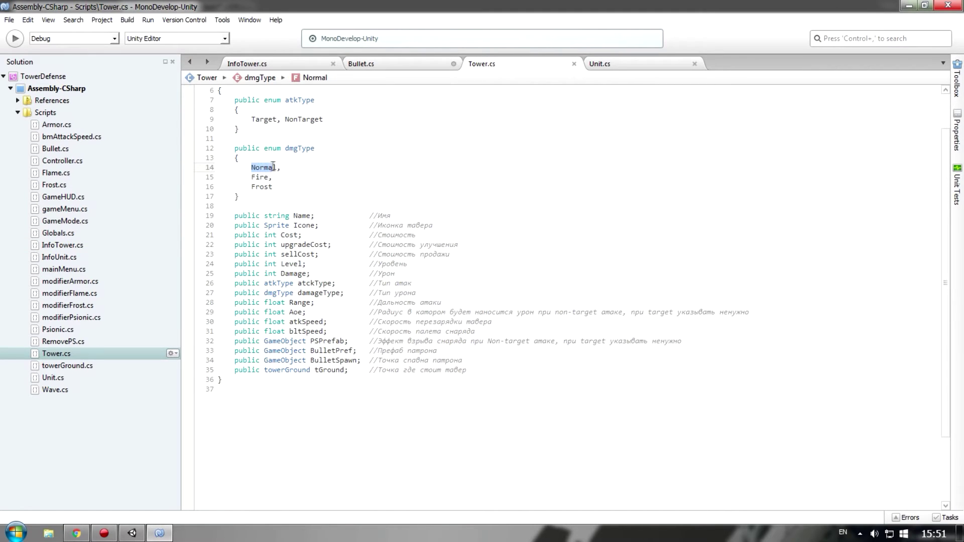
double_click(253, 176)
left_click(279, 187)
left_click(401, 64)
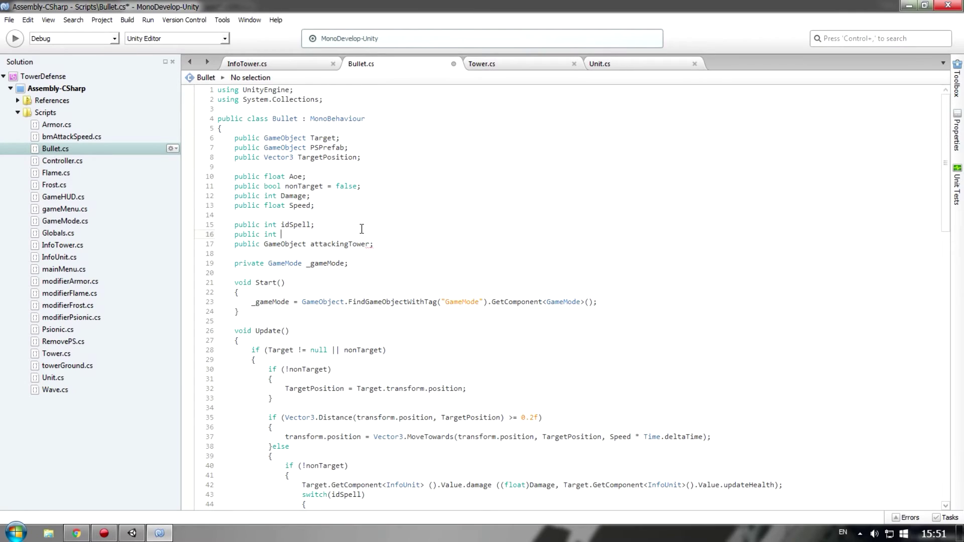
Step: Complete the field as 'public int idDamageType = 0;' and save Bullet.cs
type("idDa")
type("mage")
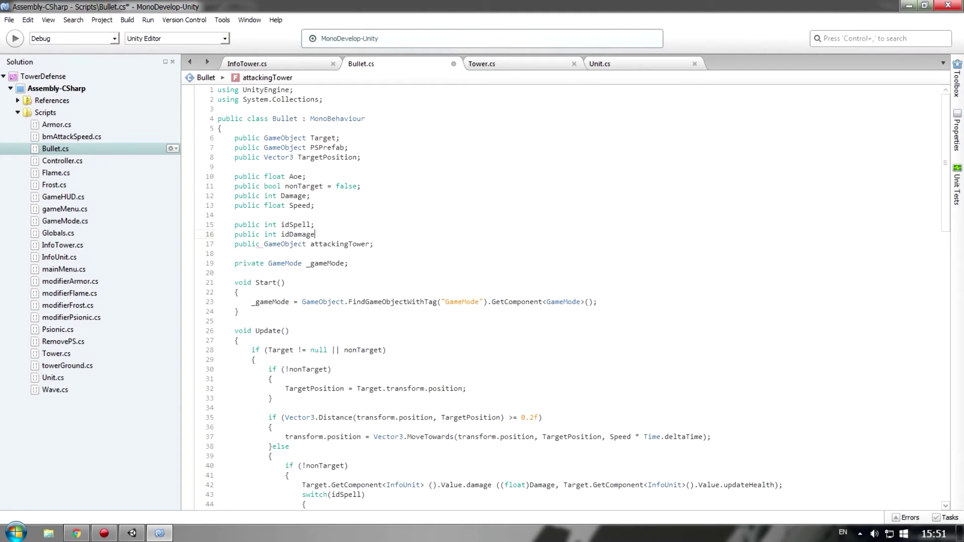
type("Type = 0;")
key("ctrl+s")
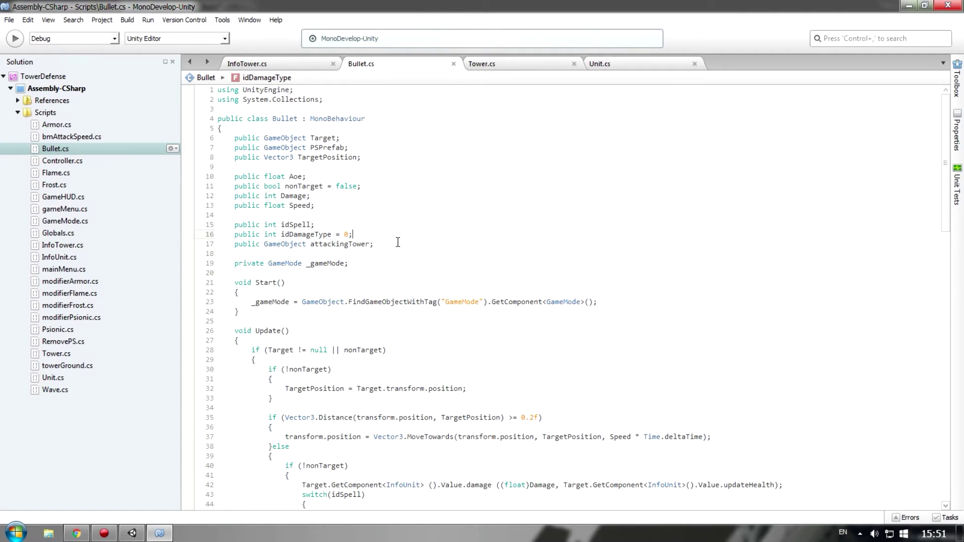
left_click(271, 65)
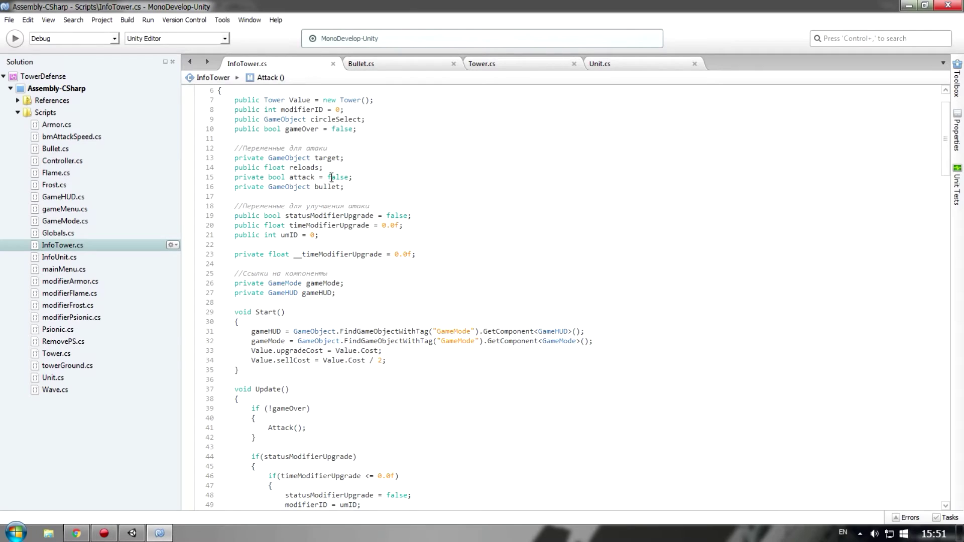
left_click(382, 68)
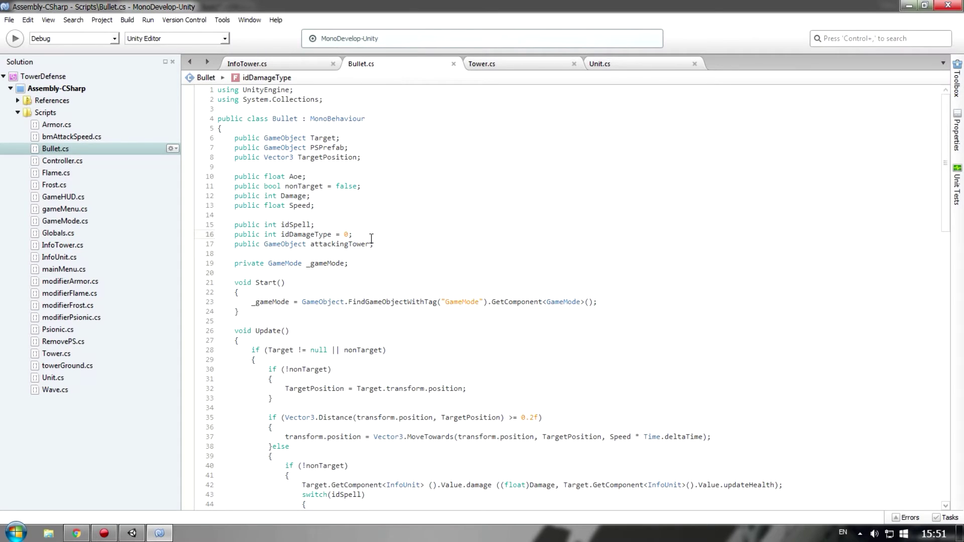
Step: Look over the Tower, Bullet and InfoTower scripts and find InfoTower's single-target attack comment
left_click(495, 68)
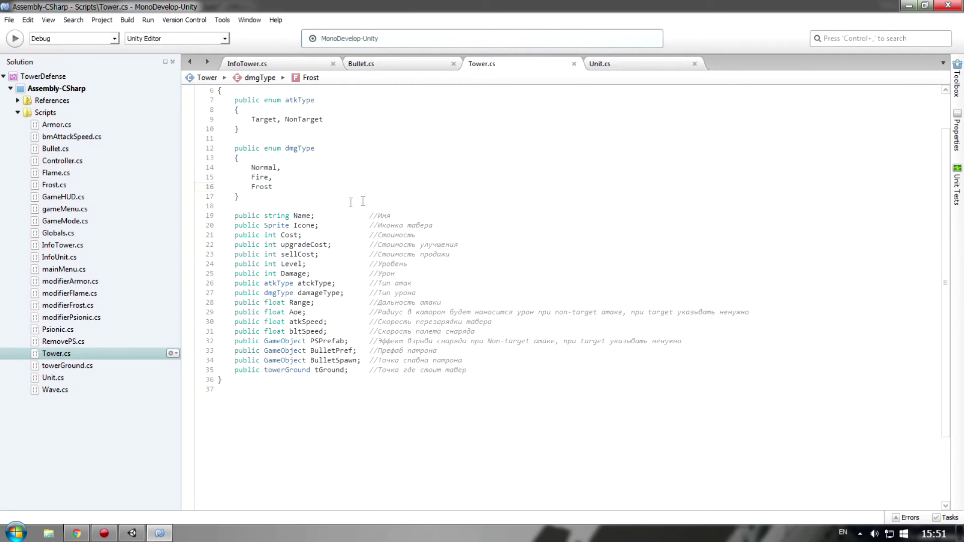
scroll(457, 262, "up", 2)
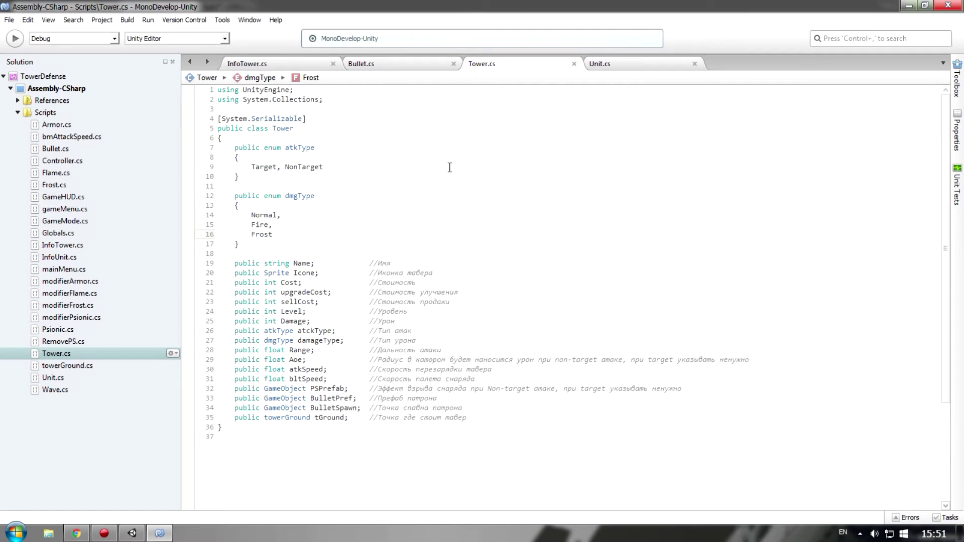
left_click(387, 65)
left_click(258, 63)
scroll(401, 333, "down", 3)
scroll(401, 334, "down", 9)
scroll(272, 147, "down", 4)
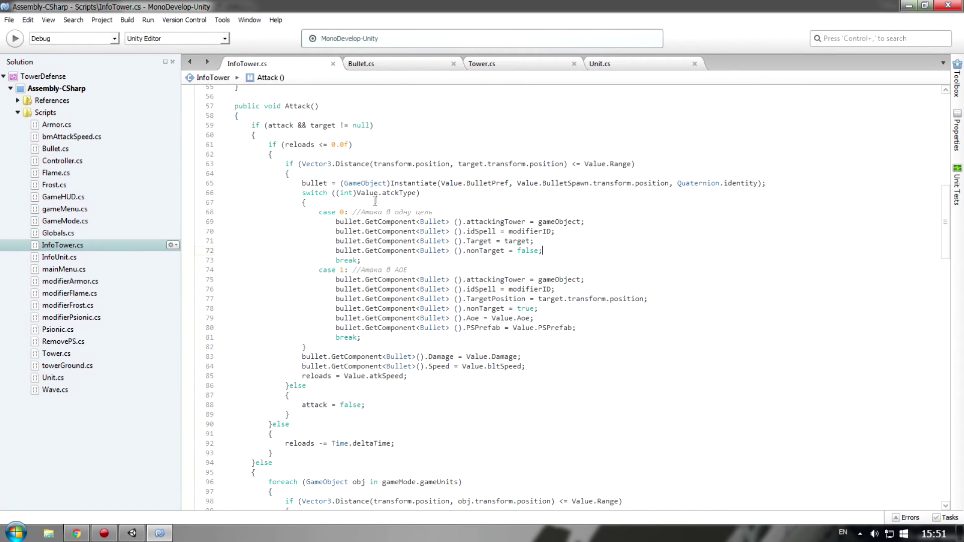
left_click_drag(361, 213, 433, 212)
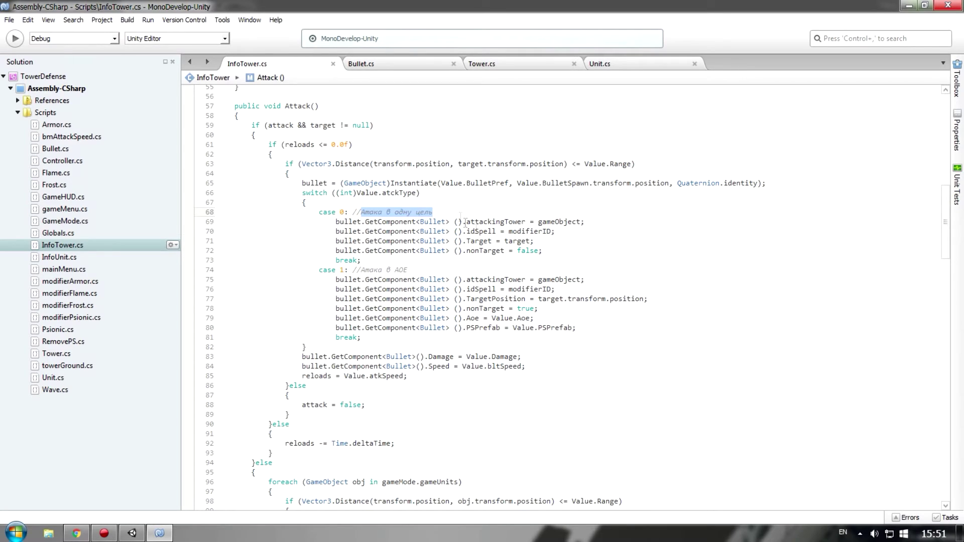
Step: Below case 0's nonTarget line, write bullet.GetComponent<Bullet>().idDamageType using autocomplete
left_click(550, 252)
key("Return")
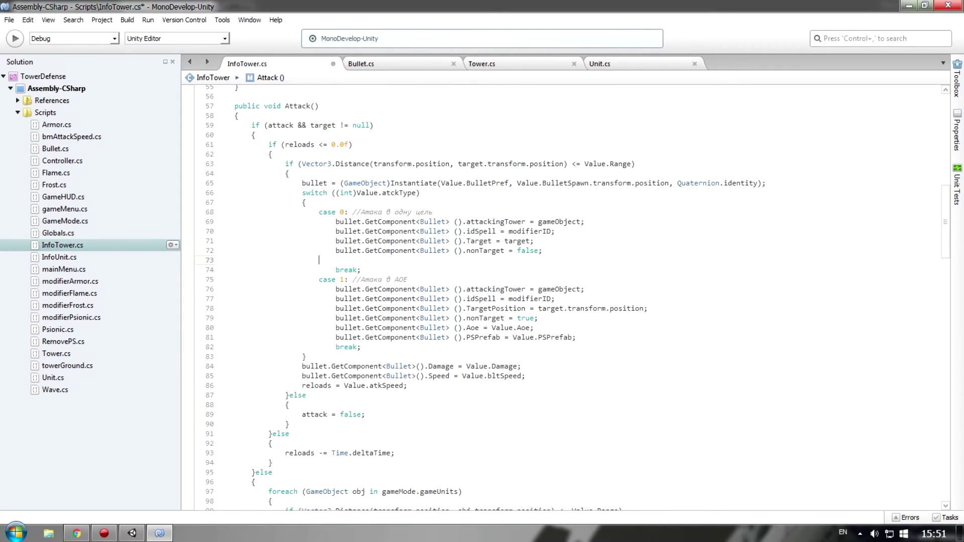
type("bull")
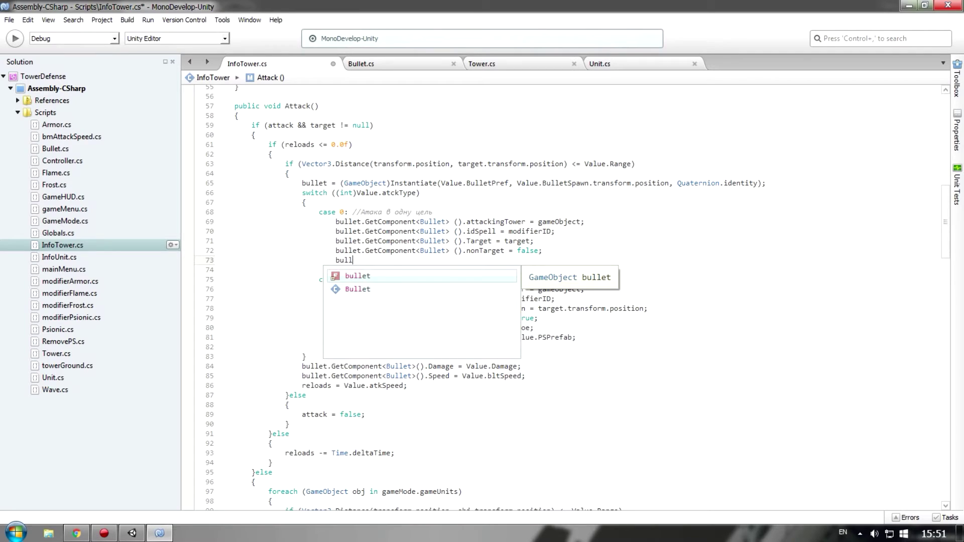
key("Return")
key("Tab")
type(".GetComp")
key("Return")
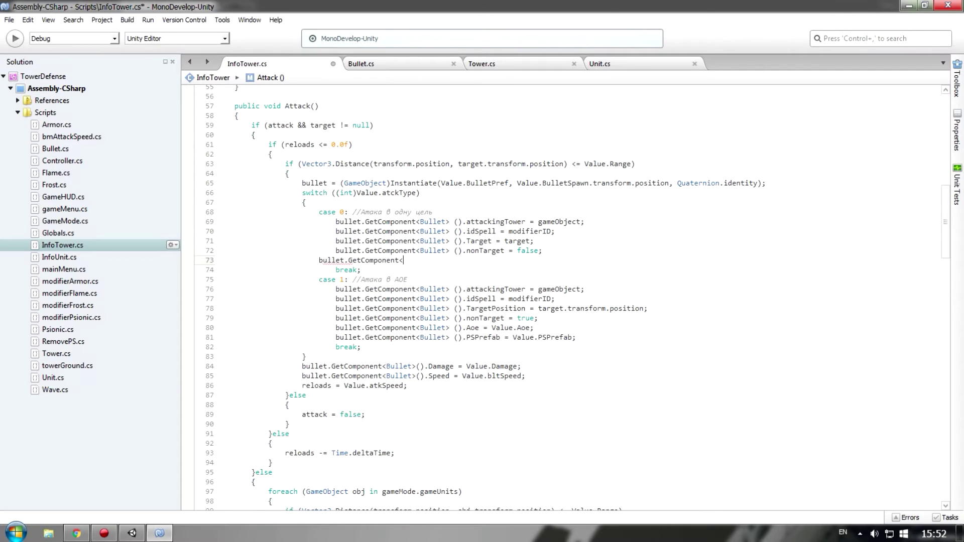
type(">")
type("Bul")
key("Return")
type("().")
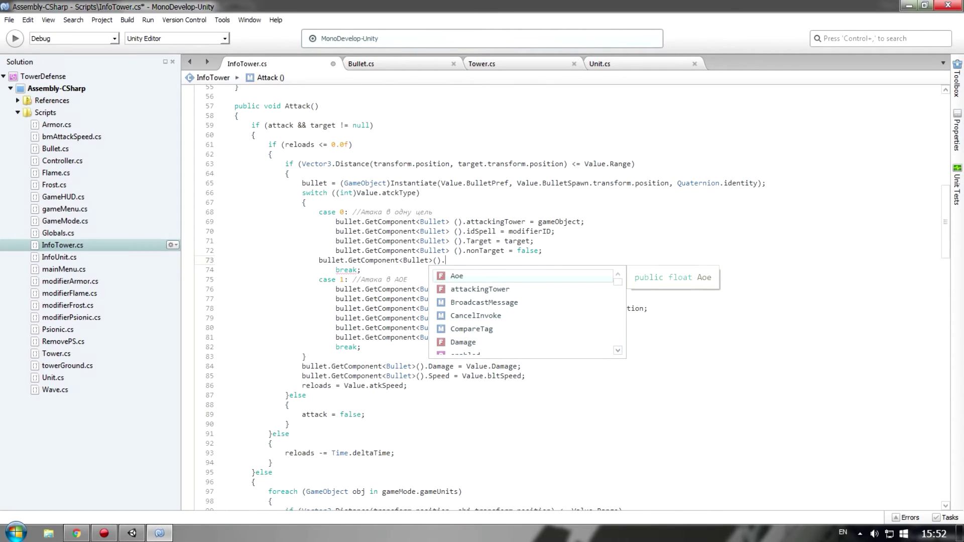
type("idD")
key("Return")
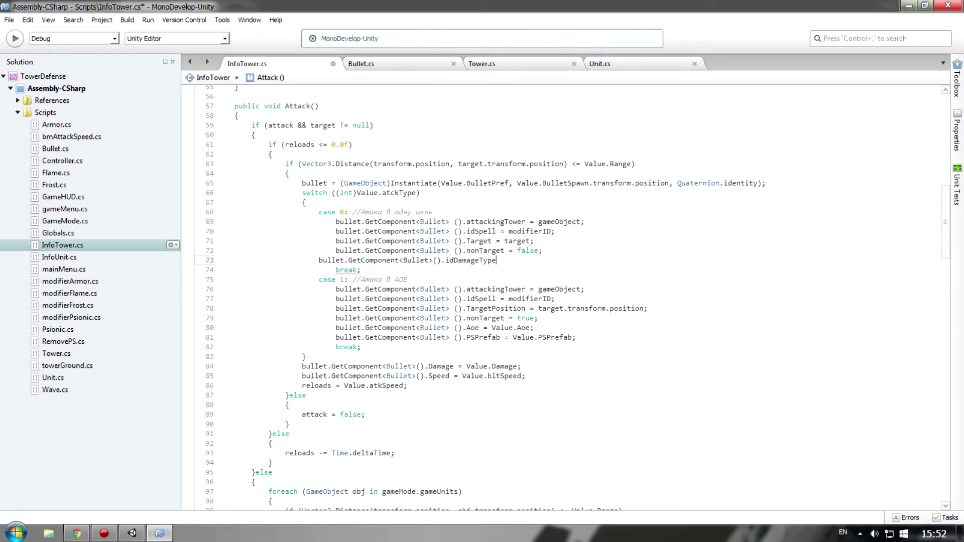
Step: Assign Value.damageType to it, end the statement with a semicolon, and fix its indentation
key("Tab")
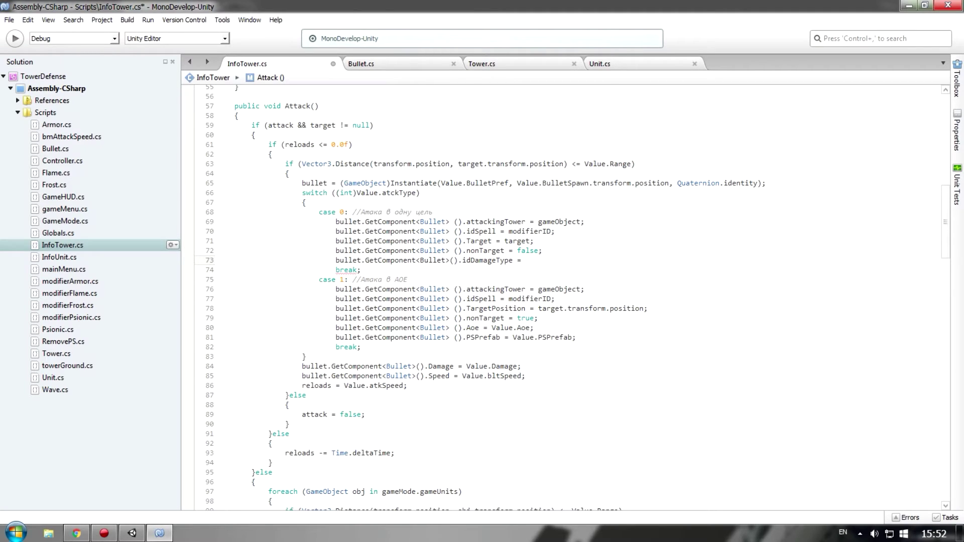
type("Value.")
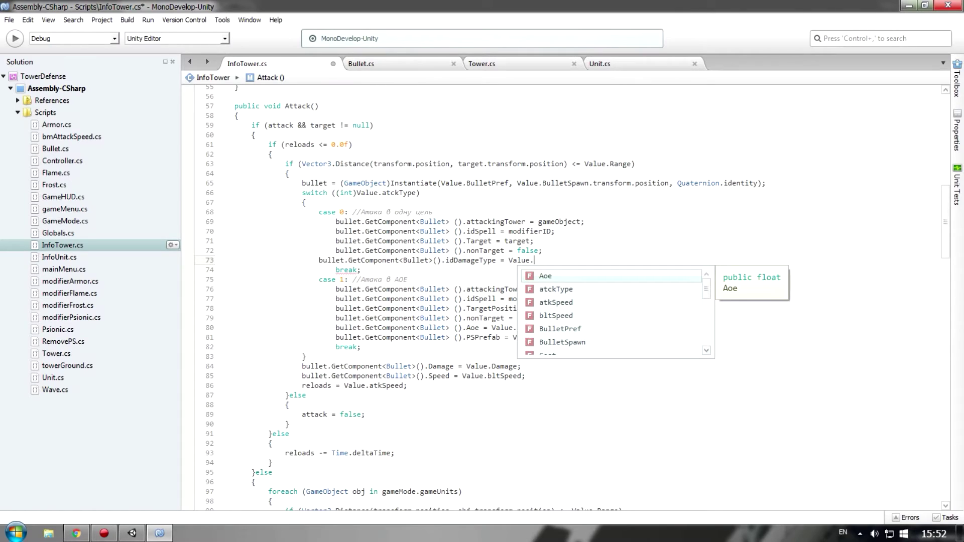
type("d")
key("Down")
key("Return")
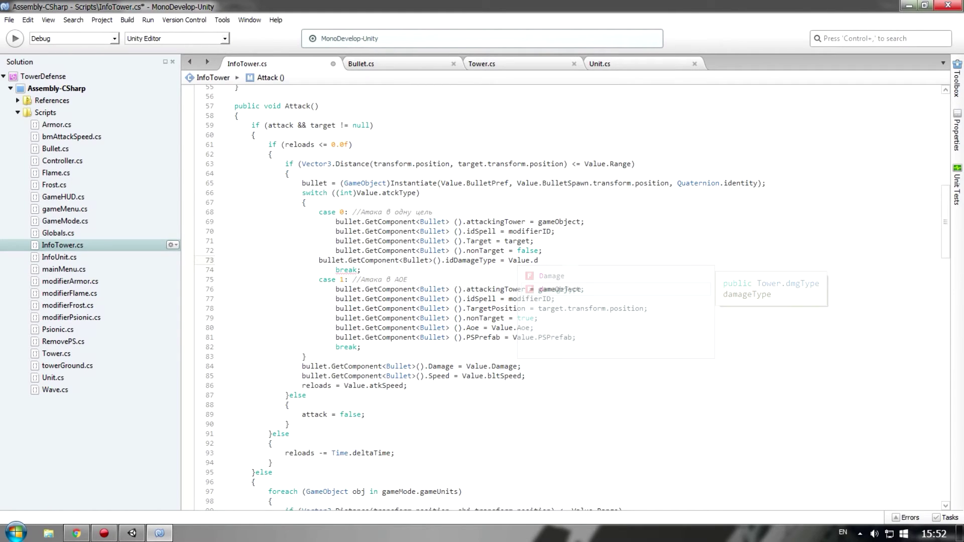
type(";")
key("Home")
key("Tab")
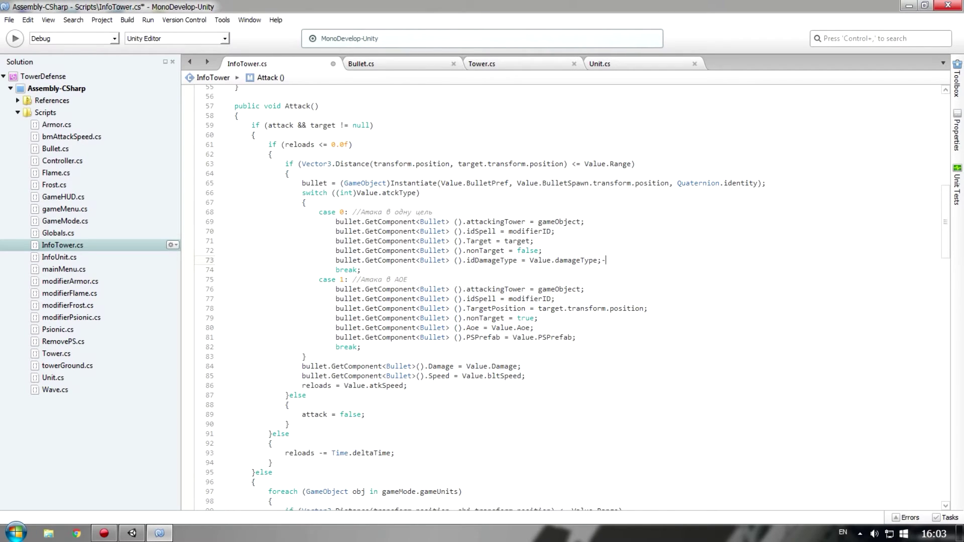
key("BackSpace")
left_click(388, 66)
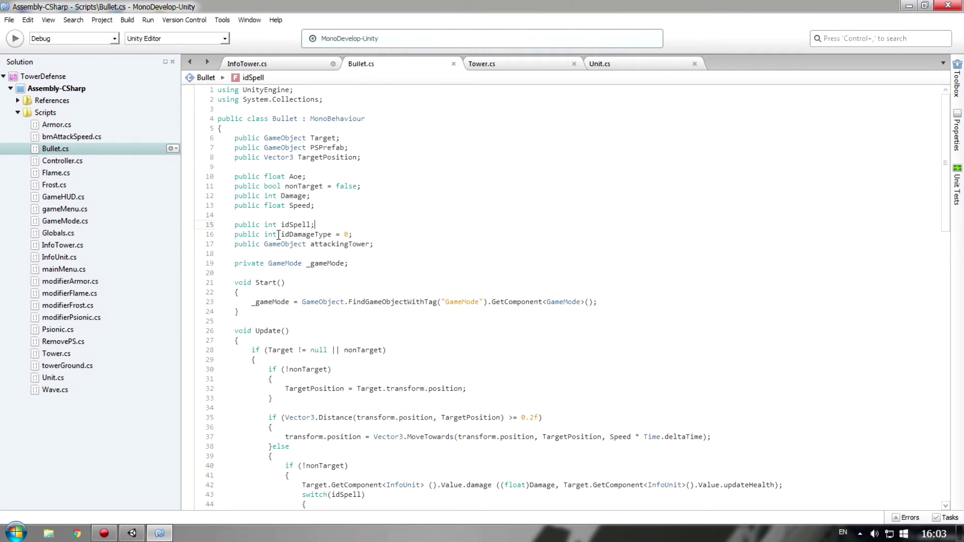
Step: Compare Bullet's int idDamageType field with Tower's dmgType enum
left_click_drag(265, 235, 273, 236)
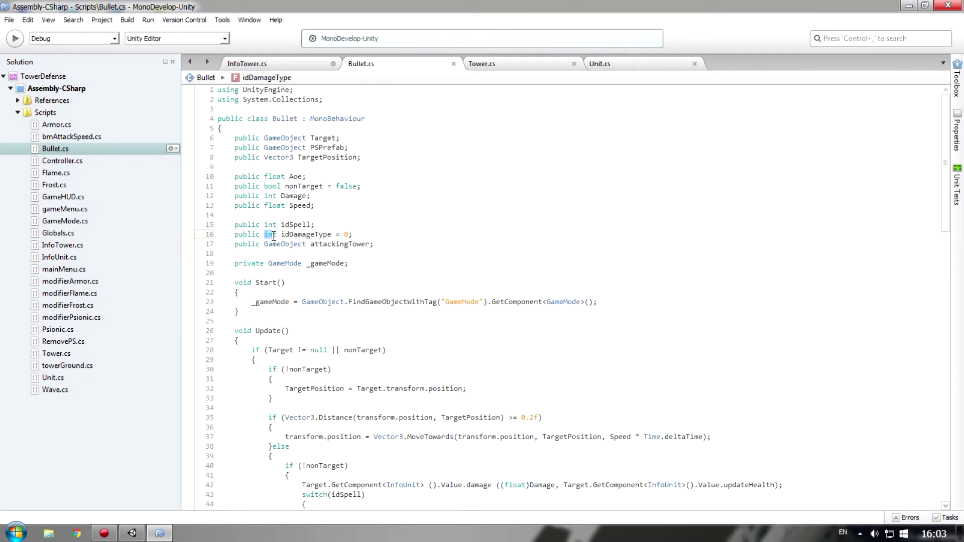
left_click(490, 67)
left_click(287, 196)
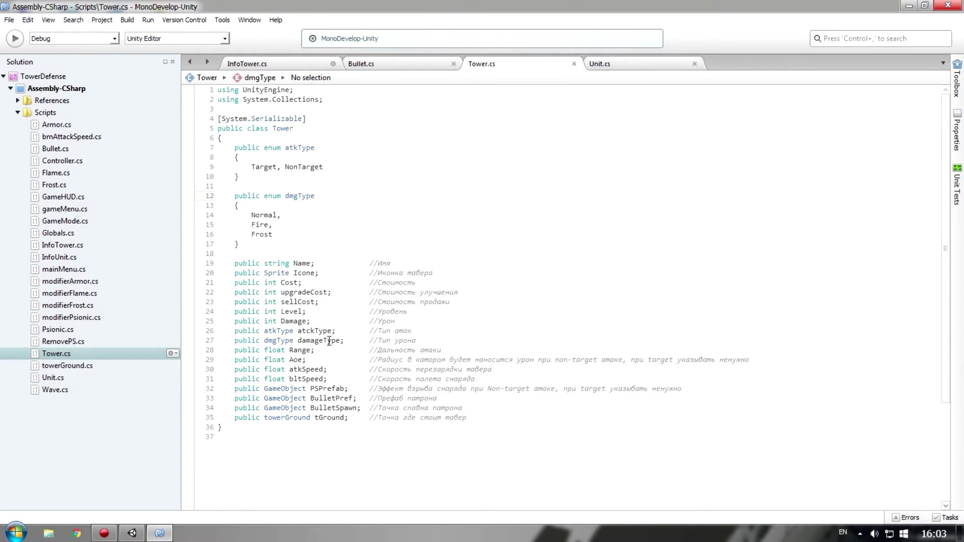
left_click_drag(285, 195, 317, 197)
left_click(369, 65)
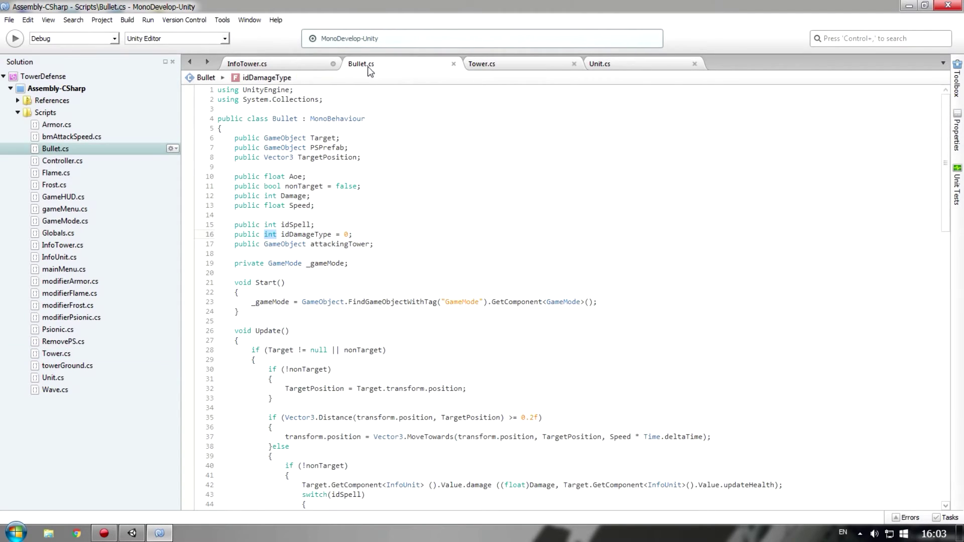
left_click(303, 63)
left_click(603, 260)
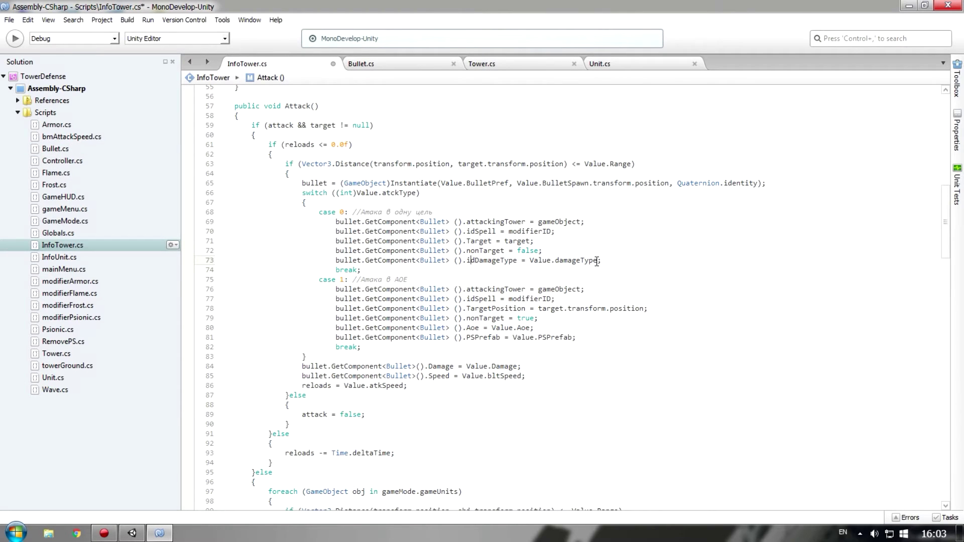
left_click(397, 62)
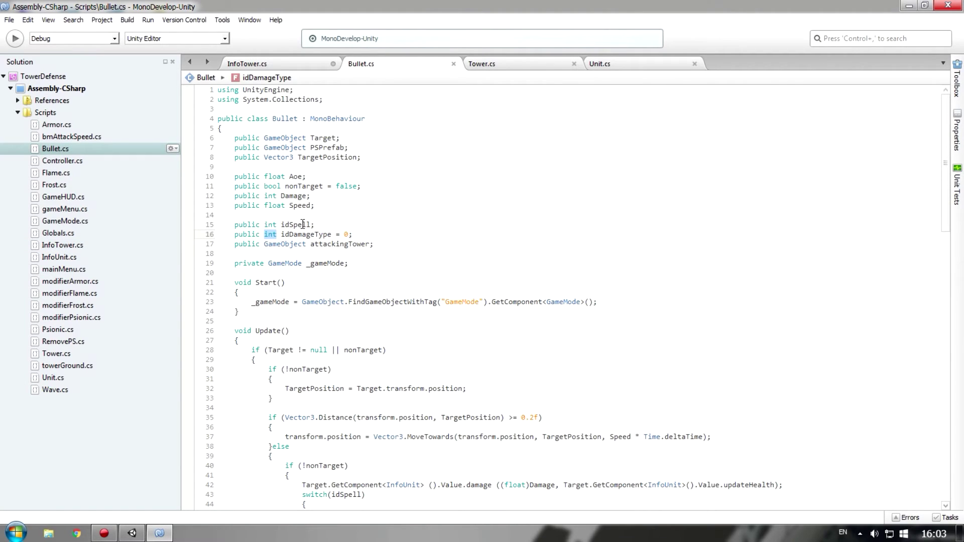
double_click(282, 235)
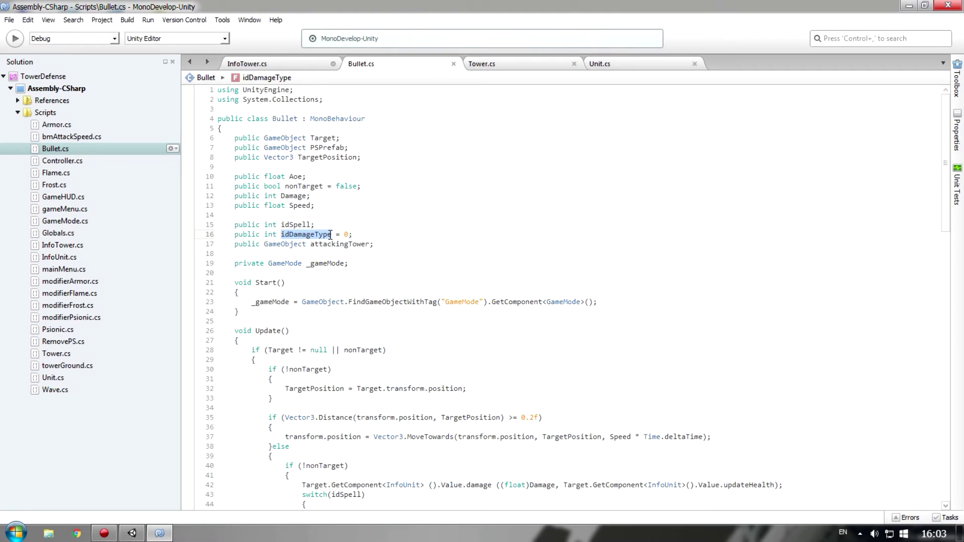
left_click(269, 68)
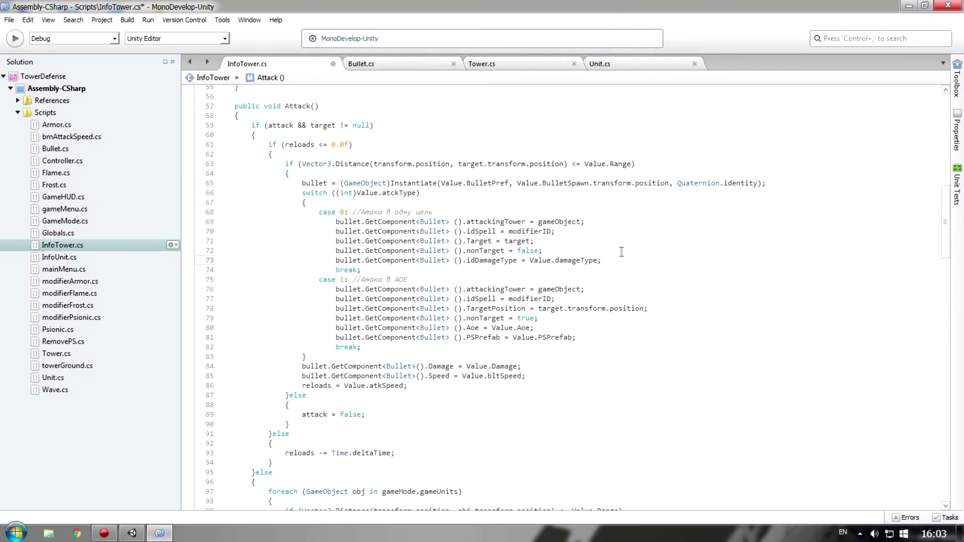
Step: Append .GetHashCode() to Value.damageType, re-indent the line, and save InfoTower.cs
type(".")
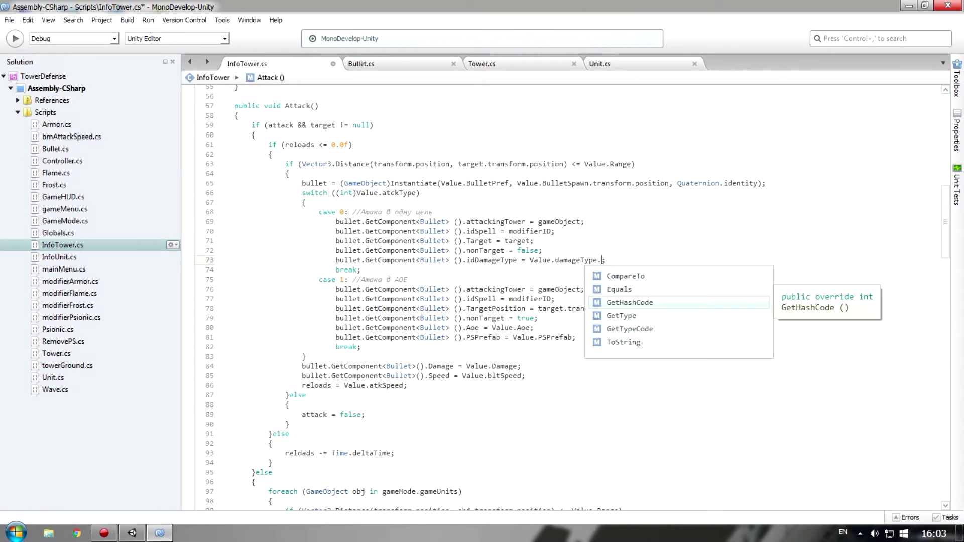
key("Down")
key("Up")
key("Return")
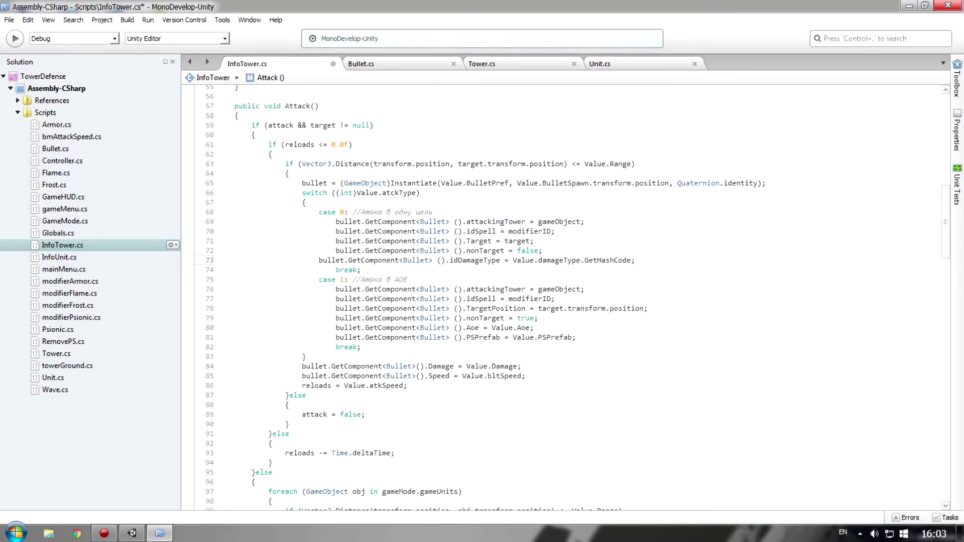
key("Home")
key("Tab")
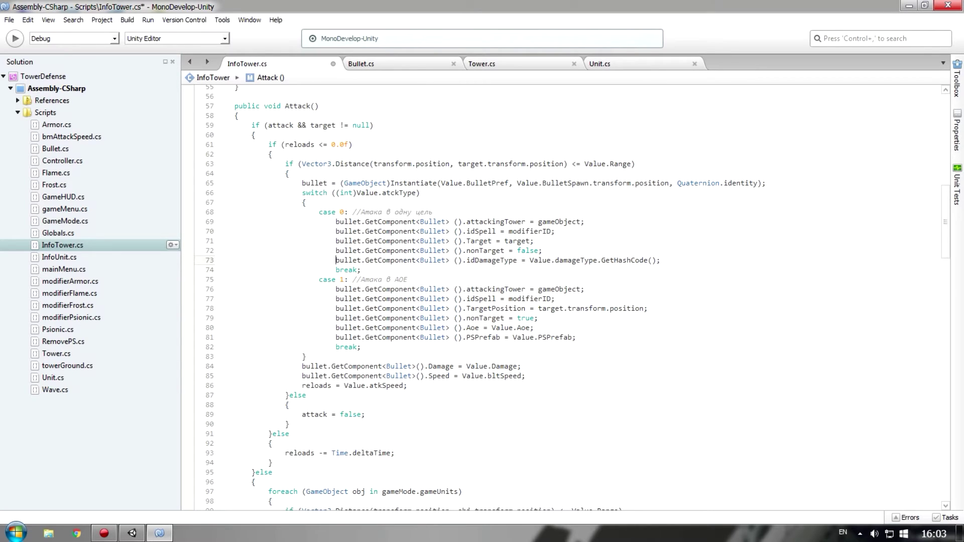
key("ctrl+s")
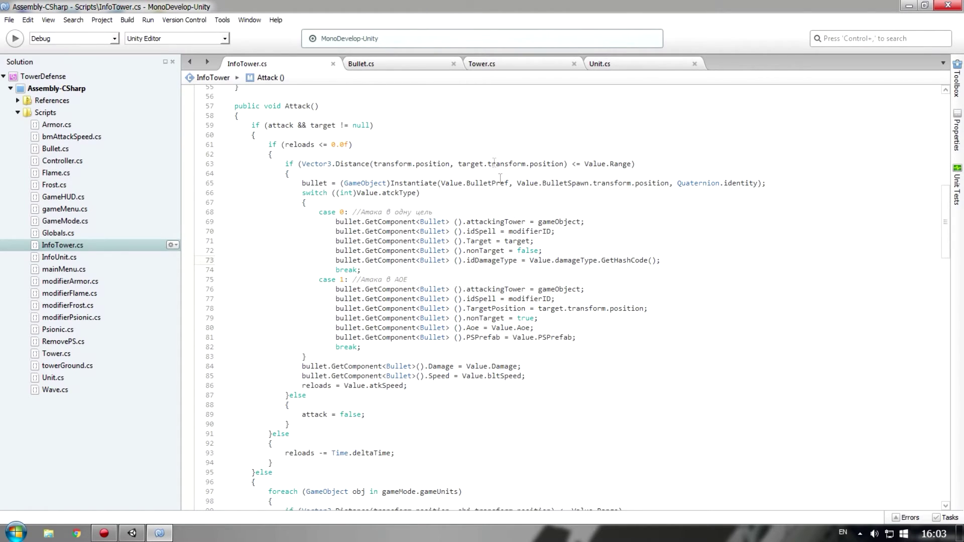
left_click(471, 64)
mouse_move(251, 215)
left_mouse_down()
mouse_move(276, 215)
mouse_move(266, 224)
left_mouse_up()
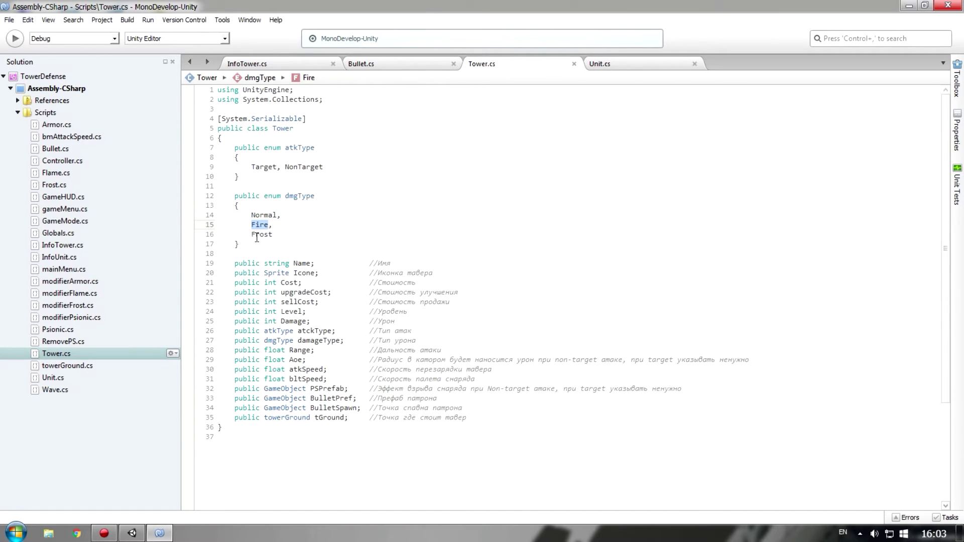
Step: Try appending 0, 1 and 2 after Normal, Fire and Frost in the dmgType enum
left_click_drag(252, 232, 284, 231)
left_click(285, 232)
left_click(280, 223)
left_click(245, 217)
left_click(292, 217)
type("0")
left_click(293, 225)
type("1")
left_click(294, 232)
type("2")
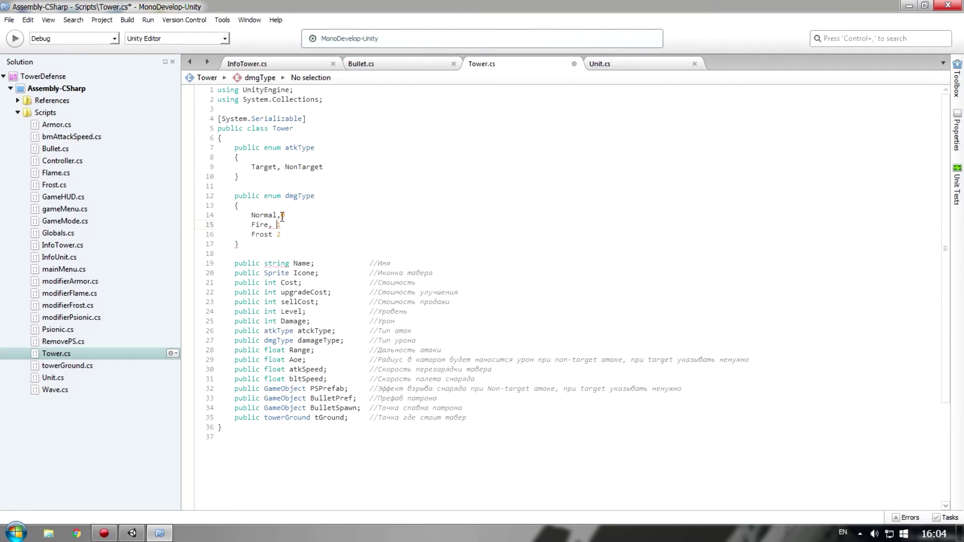
Step: Remove the added digits so the enum reads Normal, Fire, Frost, and save Tower.cs
key("BackSpace")
key("BackSpace")
left_click(289, 225)
key("BackSpace")
key("ctrl+s")
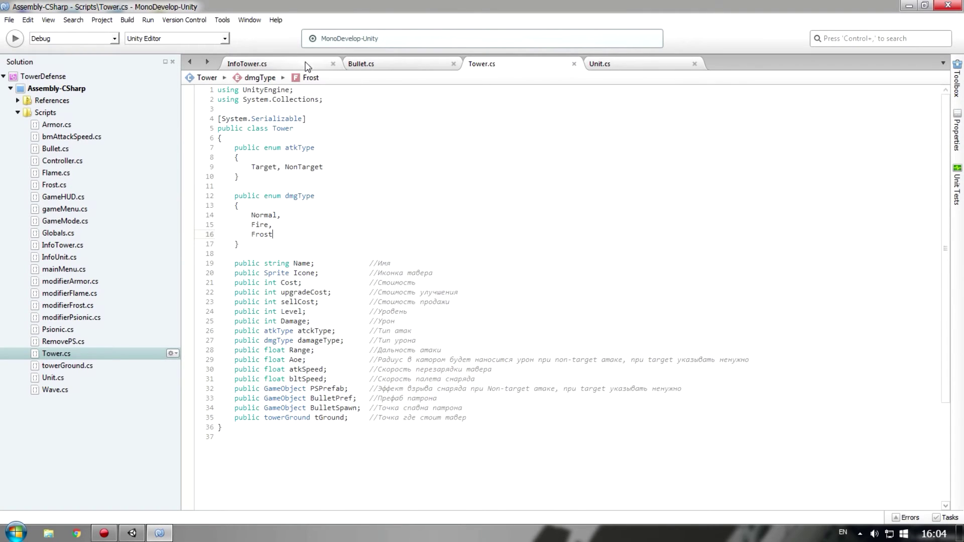
left_click(306, 66)
left_click(665, 260)
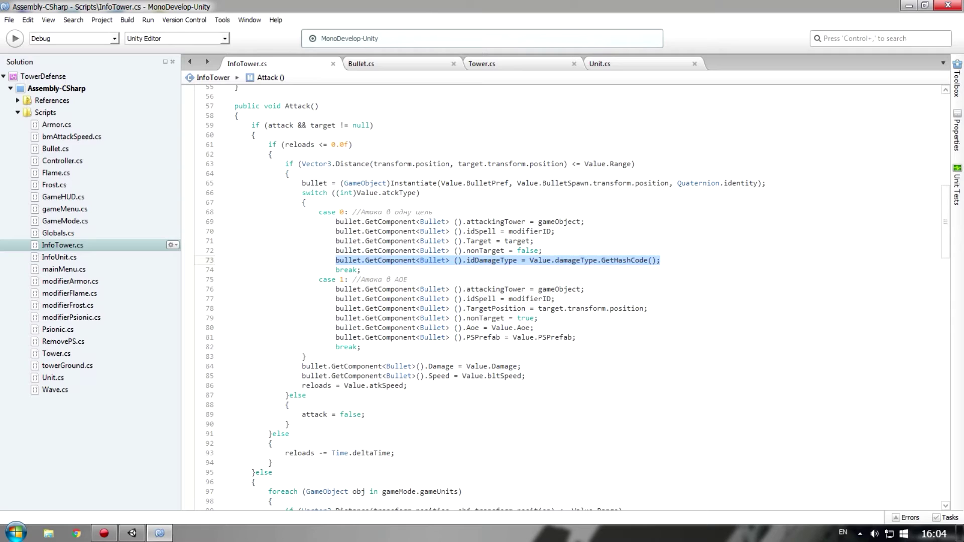
Step: Paste the idDamageType GetHashCode assignment below case 1's Aoe line, indent it, and save InfoTower.cs
left_click(581, 336)
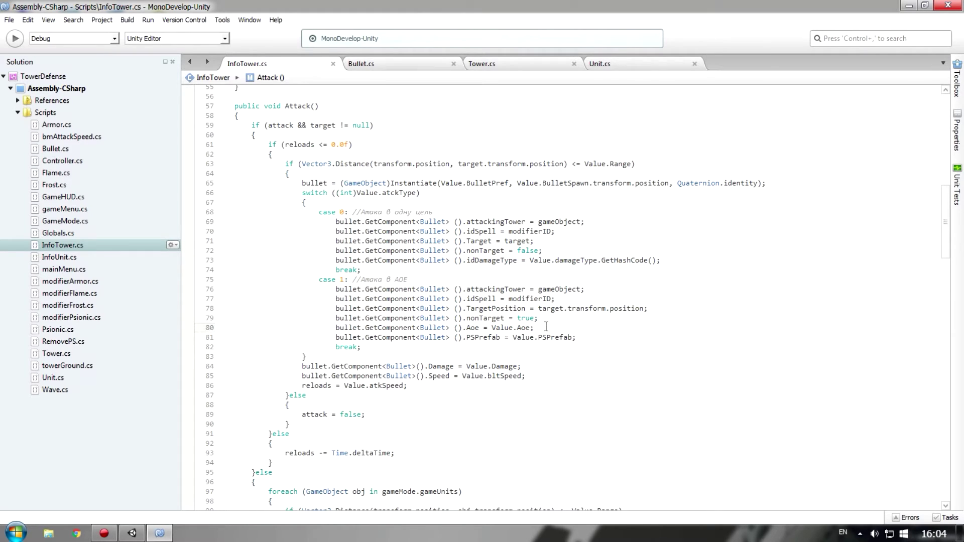
key("Return")
type("bullet.GetComponent<Bullet> ().idDamageType = Value.damageType.GetHashCode();")
key("Home")
key("Tab")
key("ctrl+s")
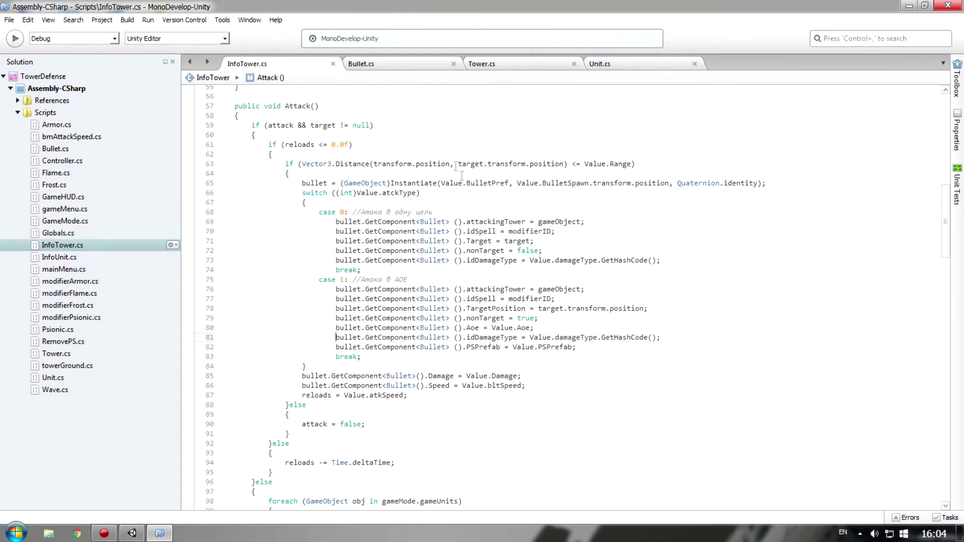
scroll(522, 289, "up", 2)
scroll(502, 269, "up", 2)
scroll(503, 270, "up", 5)
scroll(451, 241, "up", 4)
scroll(452, 241, "up", 2)
left_click(388, 64)
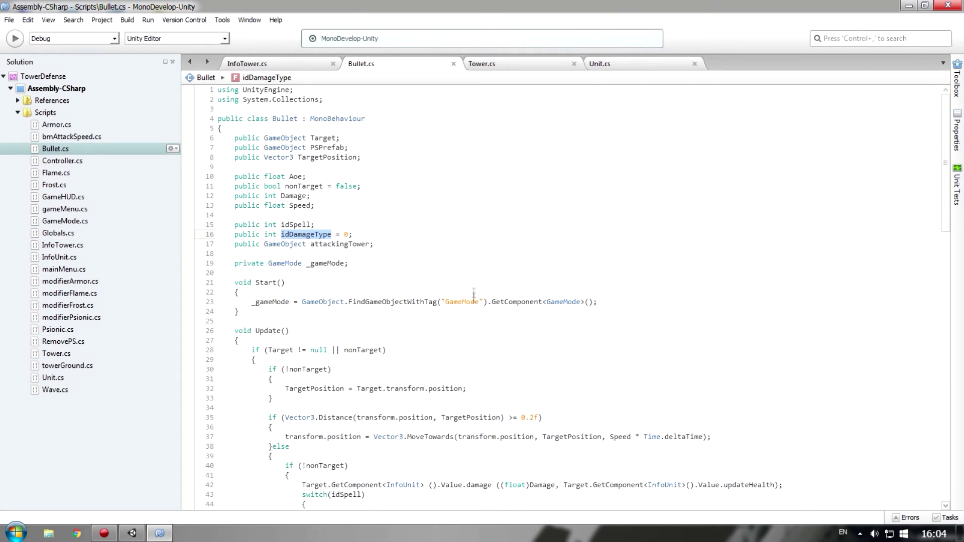
Step: Inspect the single-target Value.damage call on line 42 of Bullet.cs
scroll(475, 313, "down", 5)
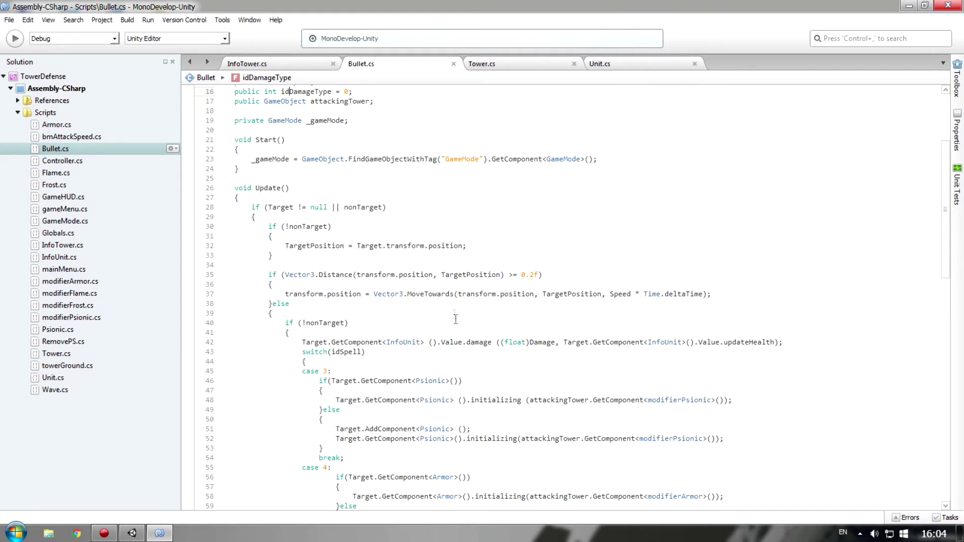
scroll(454, 311, "down", 3)
scroll(524, 319, "down", 2)
left_click(532, 199)
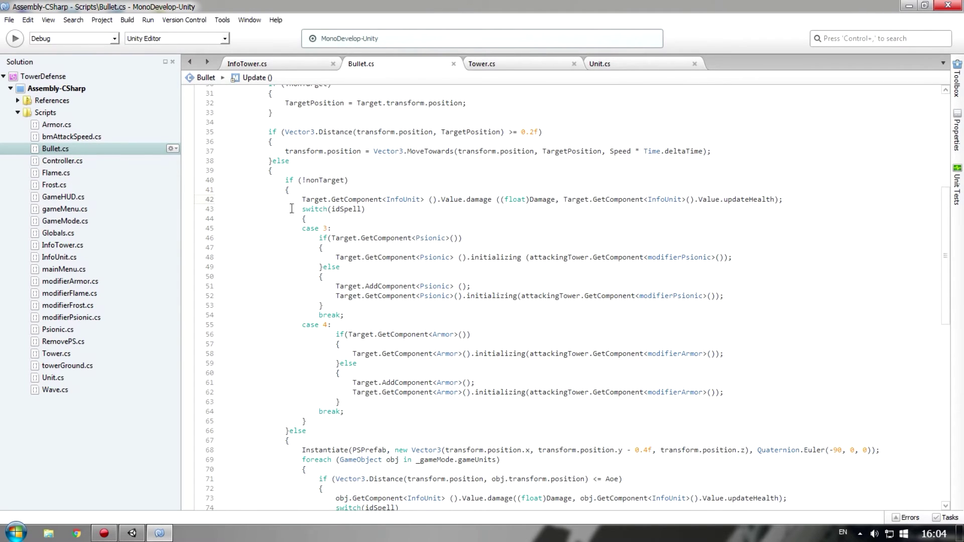
left_click_drag(301, 200, 804, 199)
left_click(804, 198)
Step: Examine the area damage call on line 73, its method name and its Damage argument
scroll(476, 247, "down", 5)
scroll(415, 331, "down", 3)
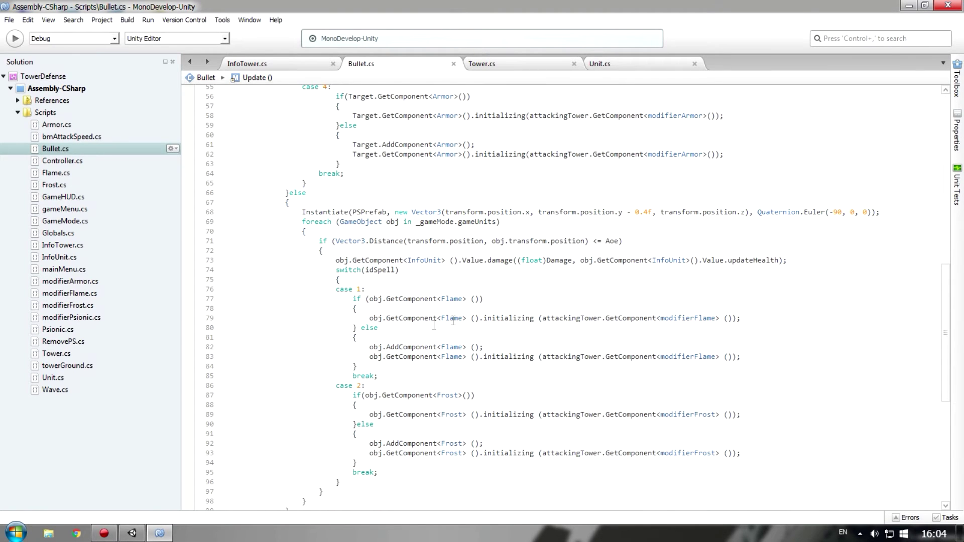
left_click(555, 260)
left_click(496, 260)
left_click_drag(546, 260, 572, 260)
double_click(488, 260)
scroll(656, 300, "up", 2)
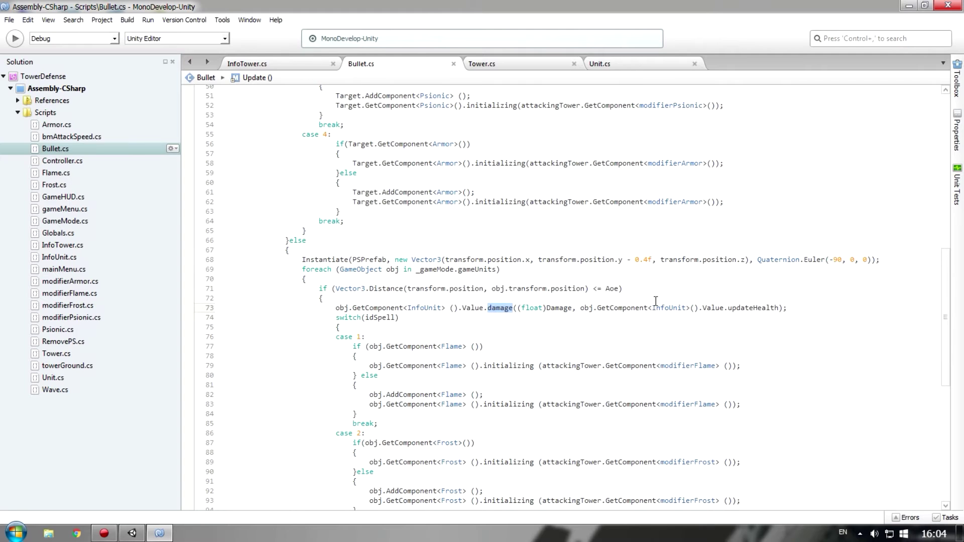
left_click(507, 65)
left_click(608, 65)
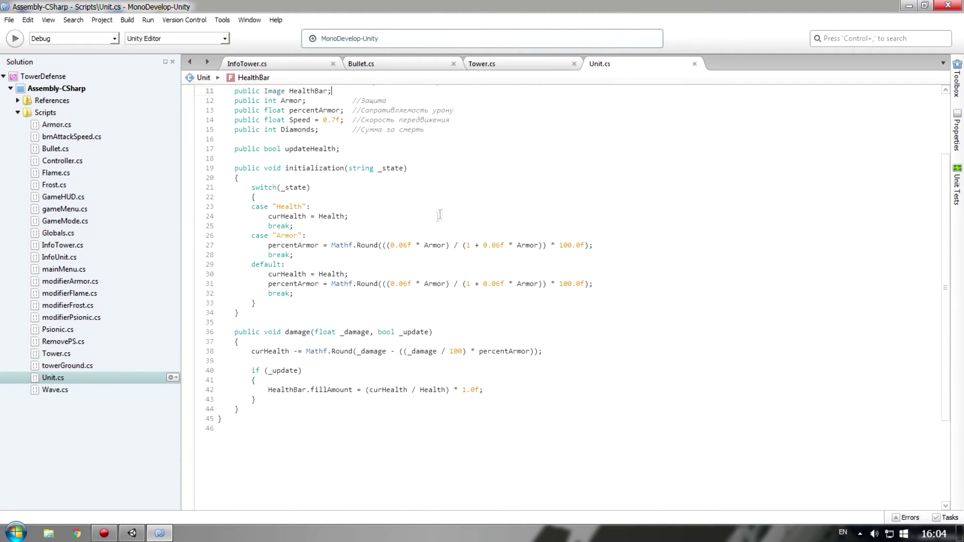
scroll(362, 245, "up", 3)
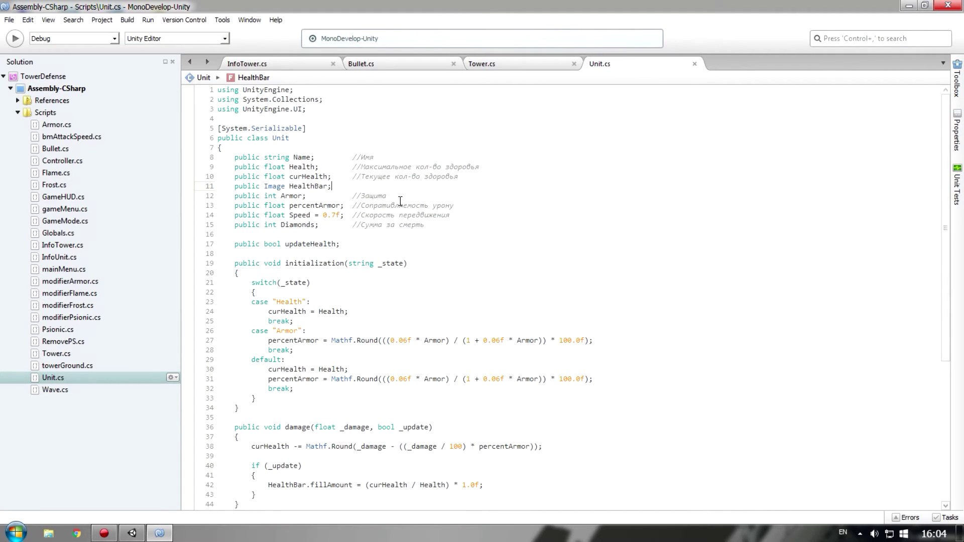
left_click(406, 198)
left_click(300, 201)
double_click(290, 196)
left_click_drag(290, 205, 337, 206)
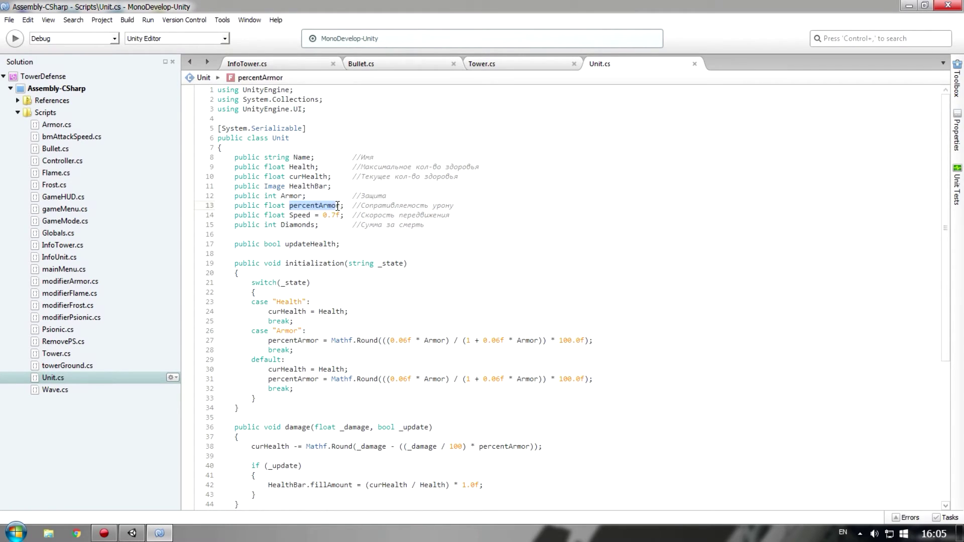
key("Left")
double_click(293, 205)
double_click(302, 197)
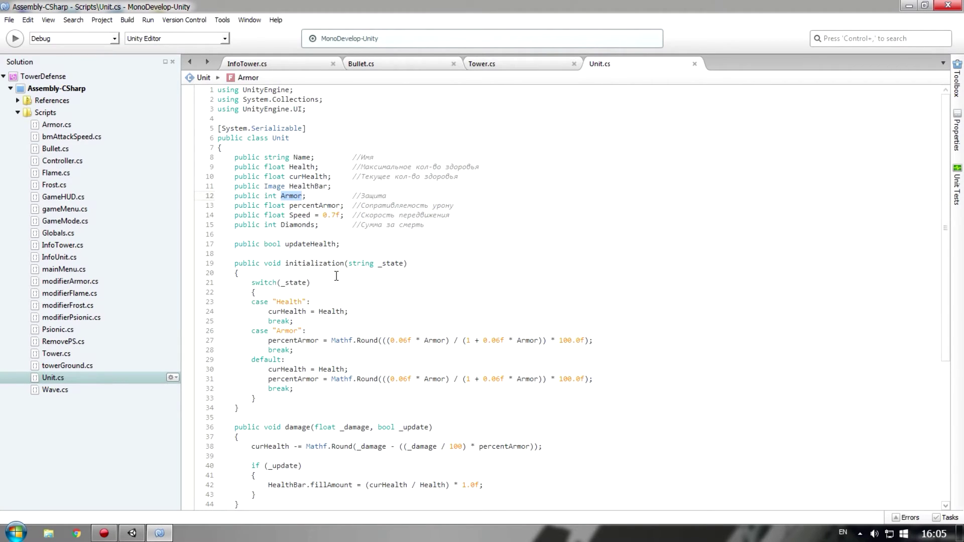
left_click(464, 205)
Step: Start a new public float resistFire line below percentArmor, trying starting values 0, 11 and 100
key("Return")
type("public ")
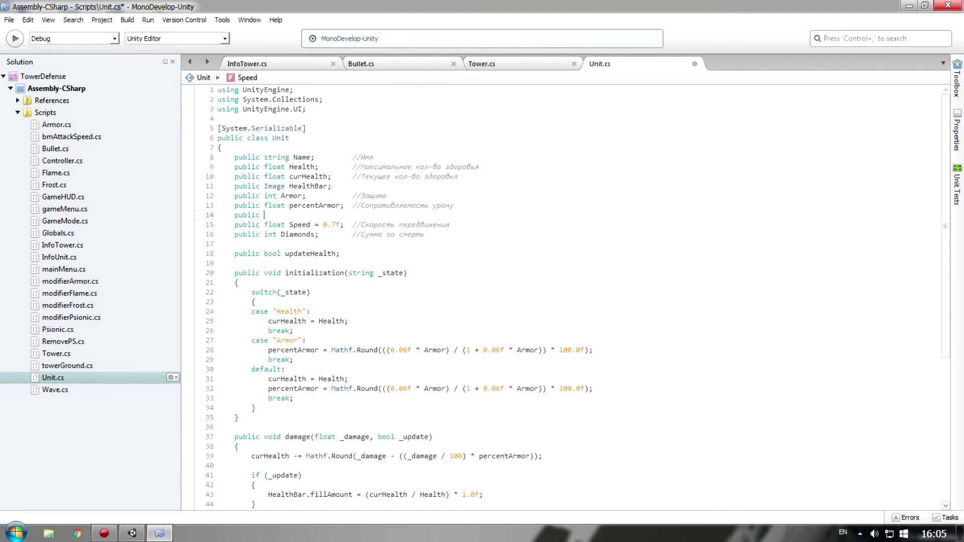
type("float ")
type("resistFire =")
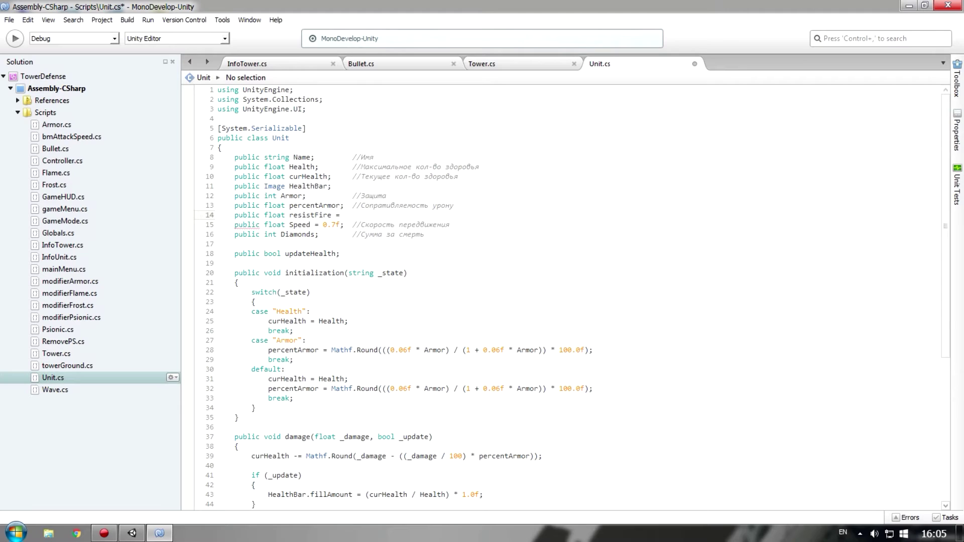
type("0")
key("BackSpace")
type("1")
type("1")
key("BackSpace")
type("100")
key("BackSpace")
key("BackSpace")
key("BackSpace")
Step: Check the armor formula's 100.0f scaling, finish the value as 20.0f;, and save Unit.cs
left_click_drag(551, 350, 585, 349)
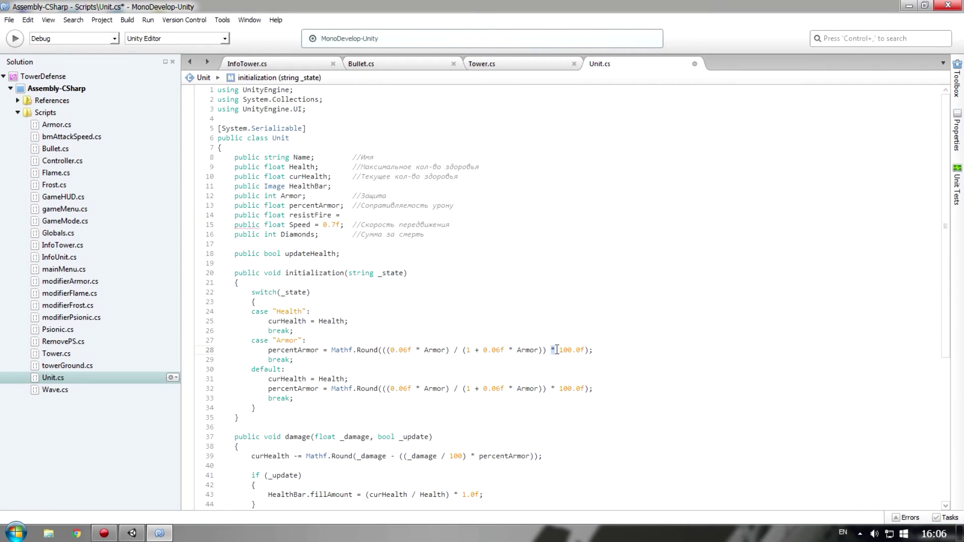
left_click(363, 216)
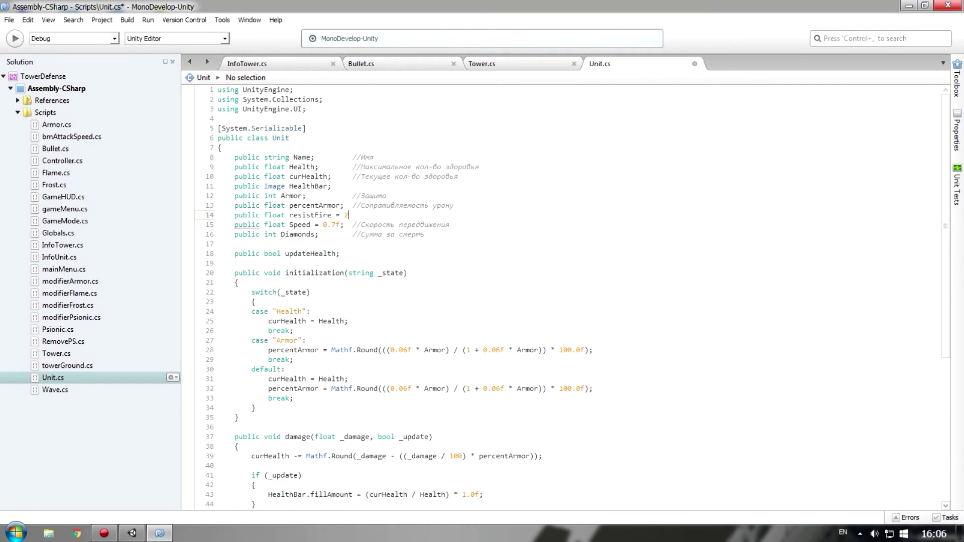
type("20.0f;")
key("ctrl+s")
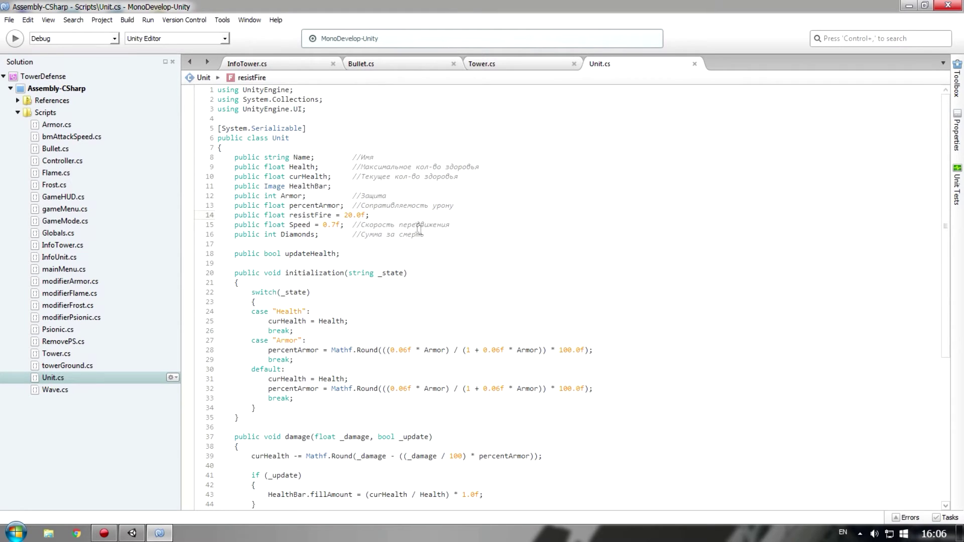
scroll(342, 320, "down", 2)
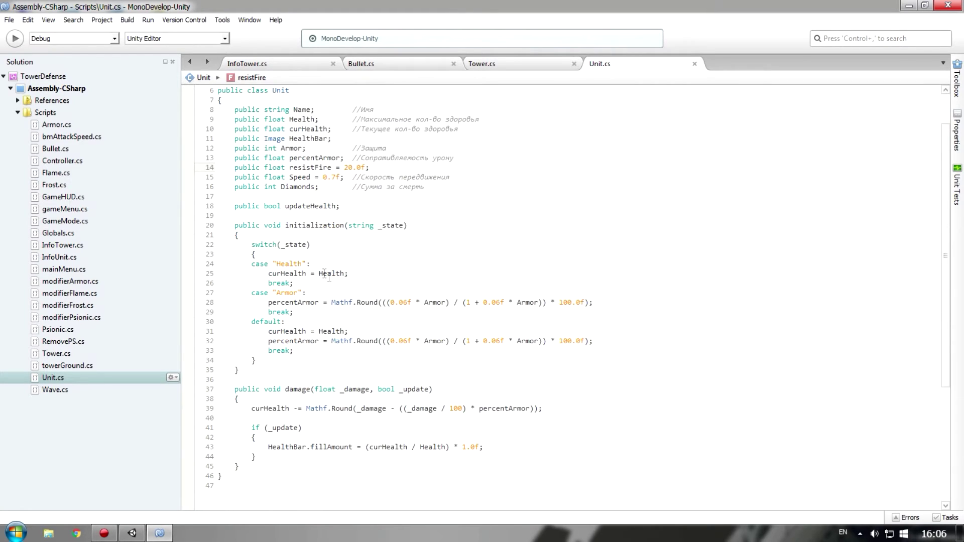
Step: Scroll Unit.cs and review the resistFire value of 20.0
scroll(349, 314, "down", 2)
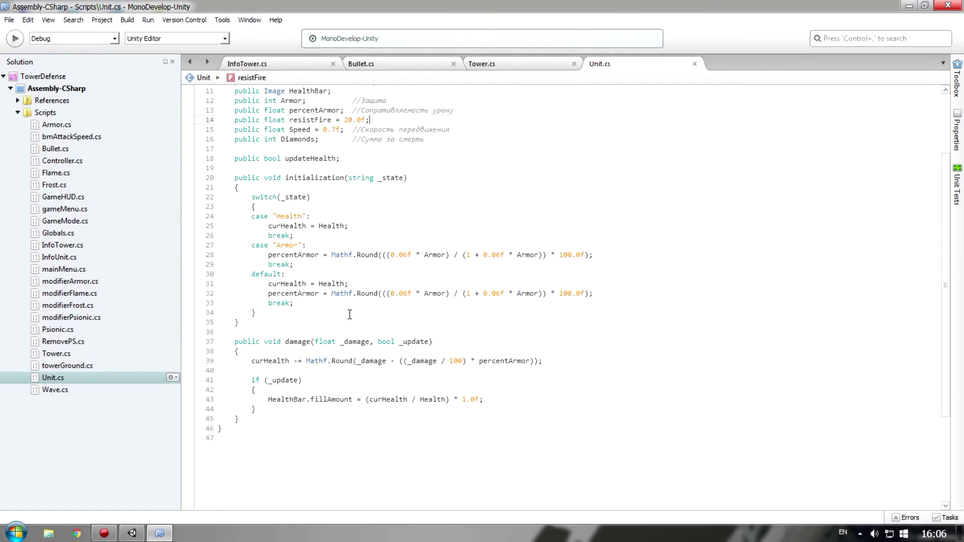
left_click(316, 245)
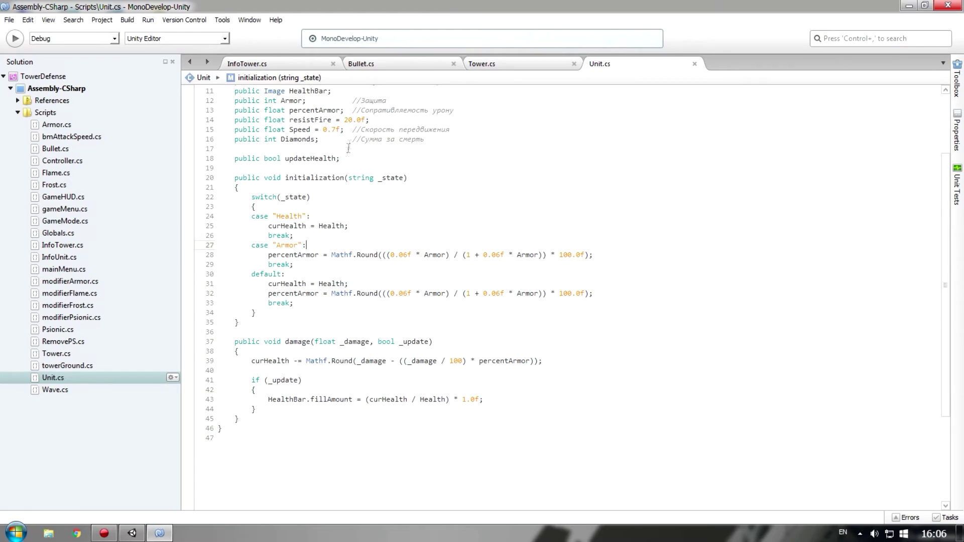
left_click_drag(344, 120, 364, 119)
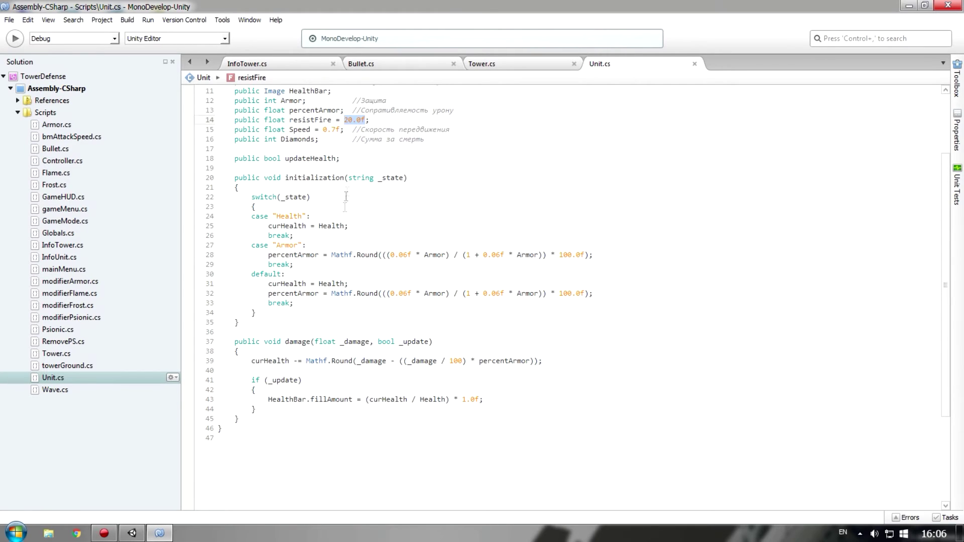
scroll(323, 281, "down", 2)
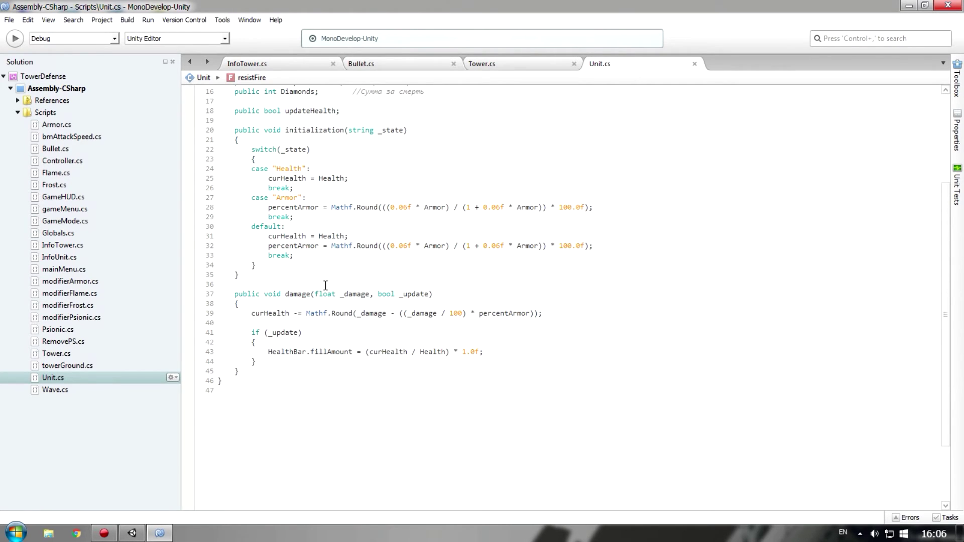
left_click(306, 255)
Step: Insert int _damageType, before bool _update in damage()'s parameters and save Unit.cs
left_click(430, 294)
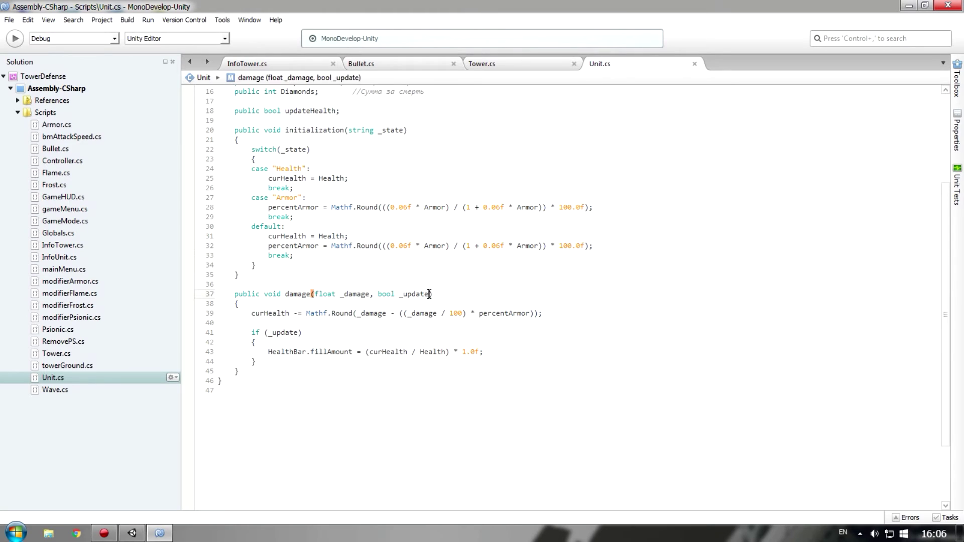
type(",")
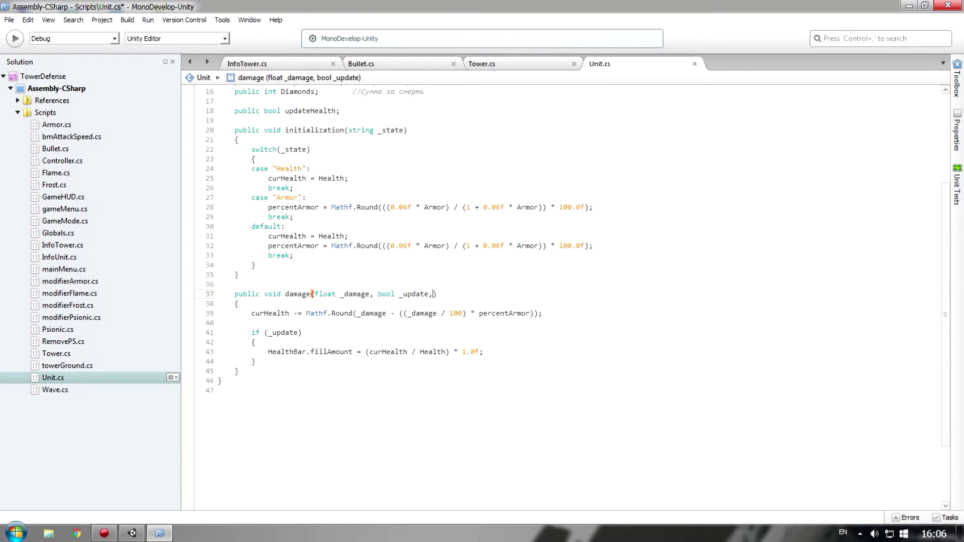
key("BackSpace")
type("int ")
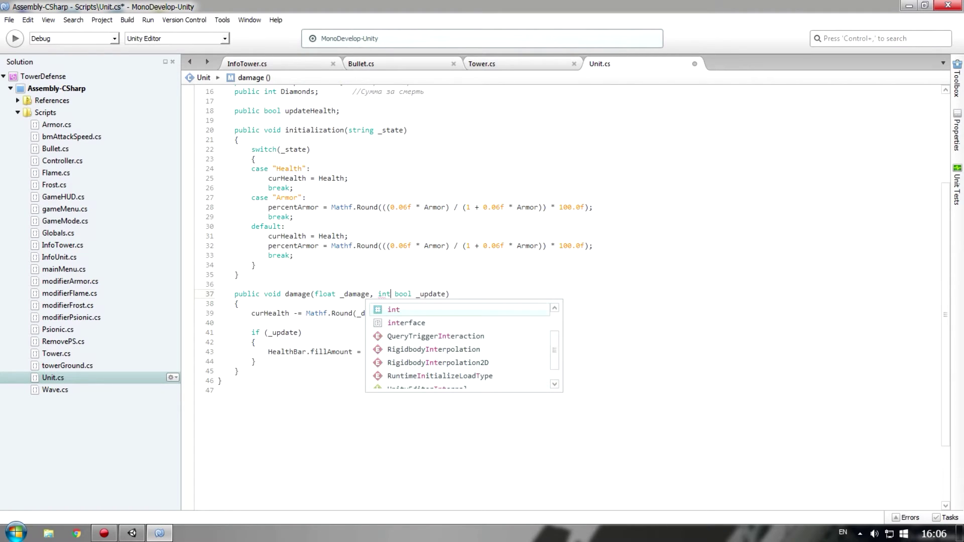
type("_ ")
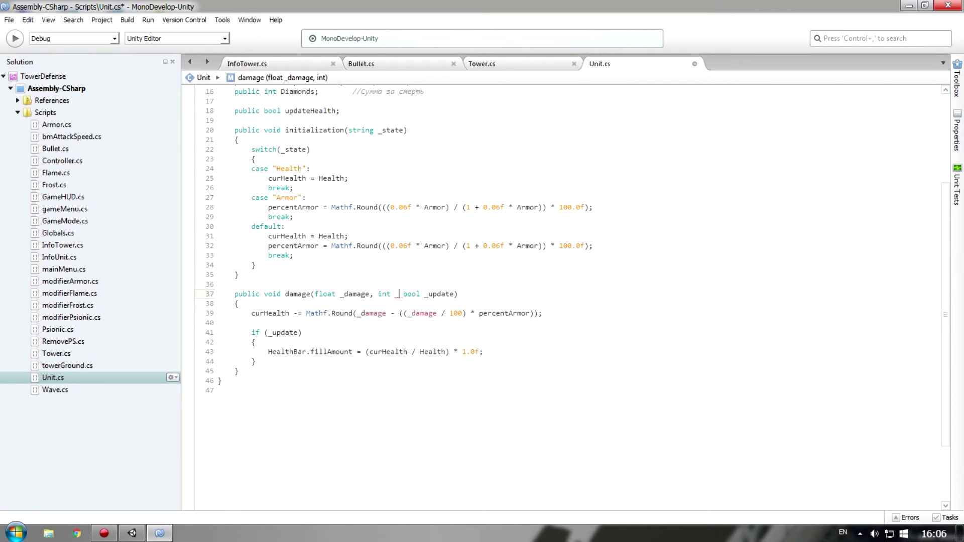
type("damageType,")
key("ctrl+s")
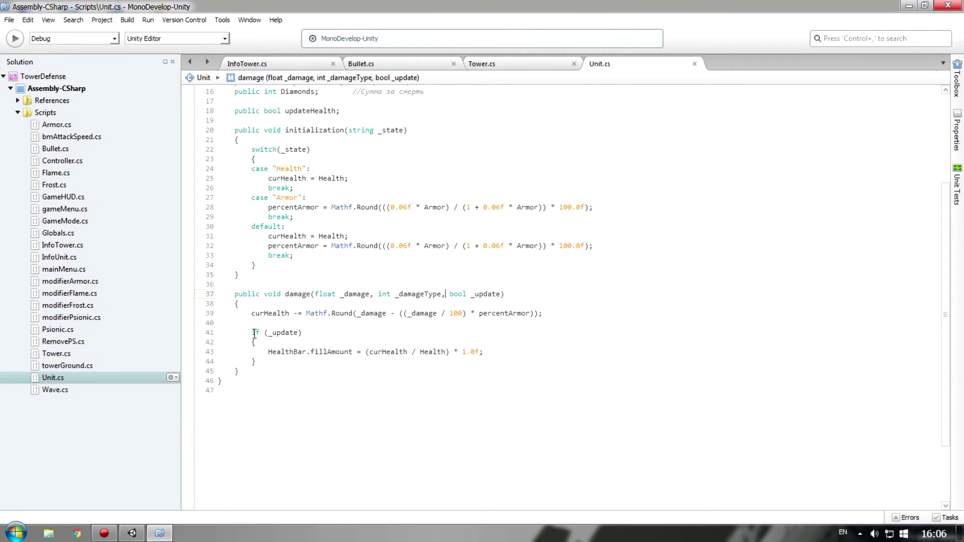
left_click(319, 333)
scroll(502, 331, "up", 3)
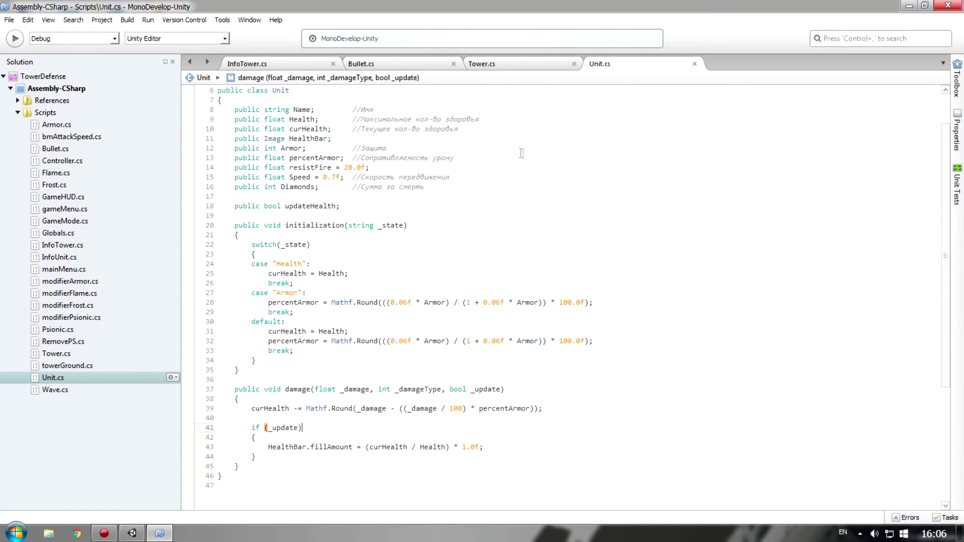
left_click(380, 64)
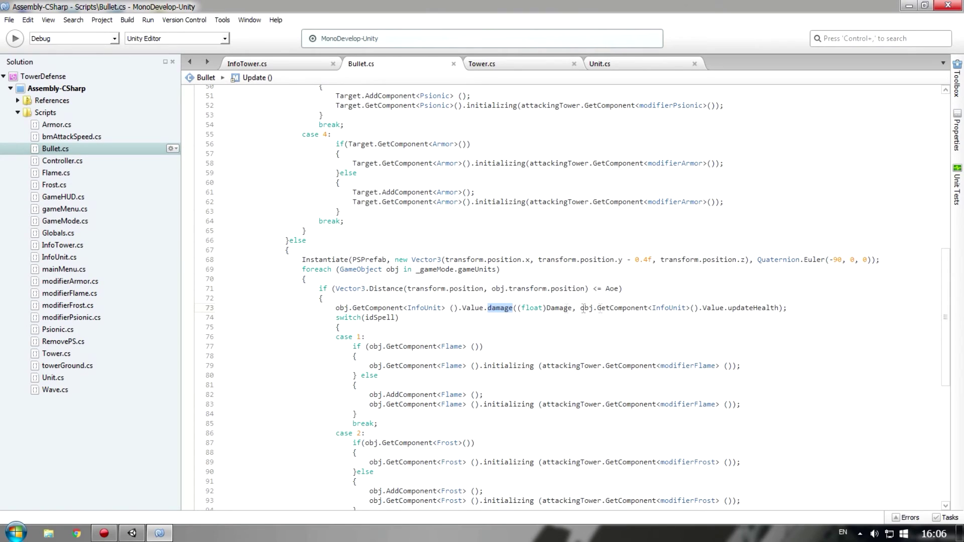
Step: Add idDamageType as the second argument of the line-42 damage call and save Bullet.cs
scroll(552, 308, "up", 8)
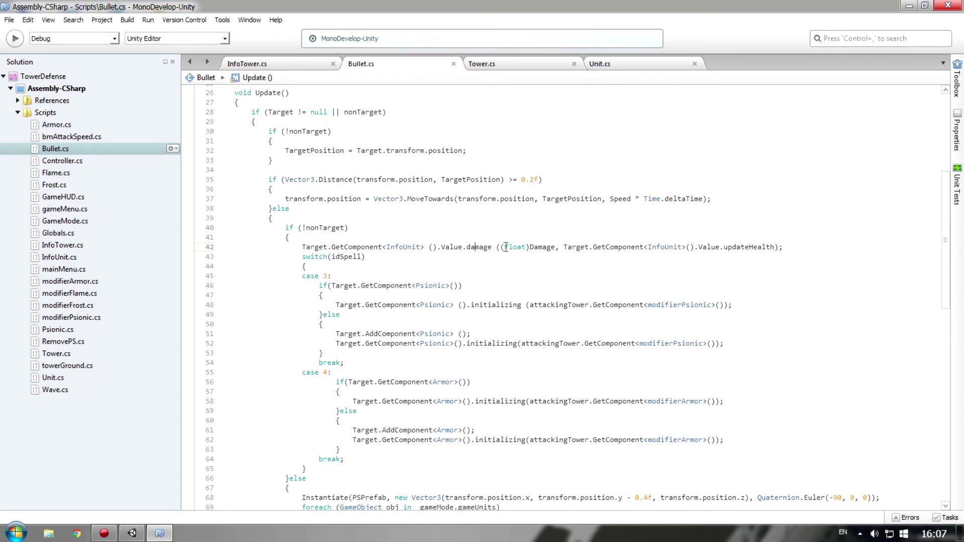
left_click(560, 247)
type("idd")
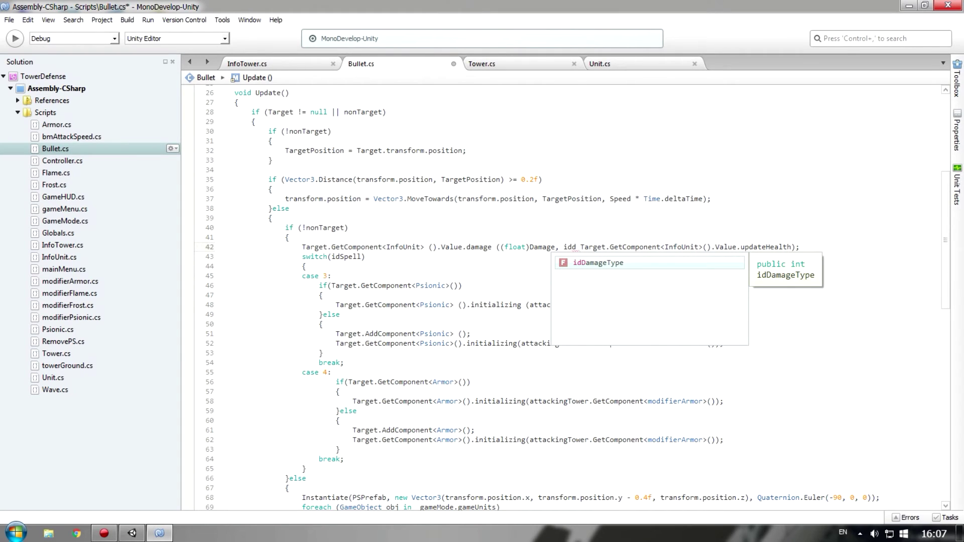
key("Return")
type(",")
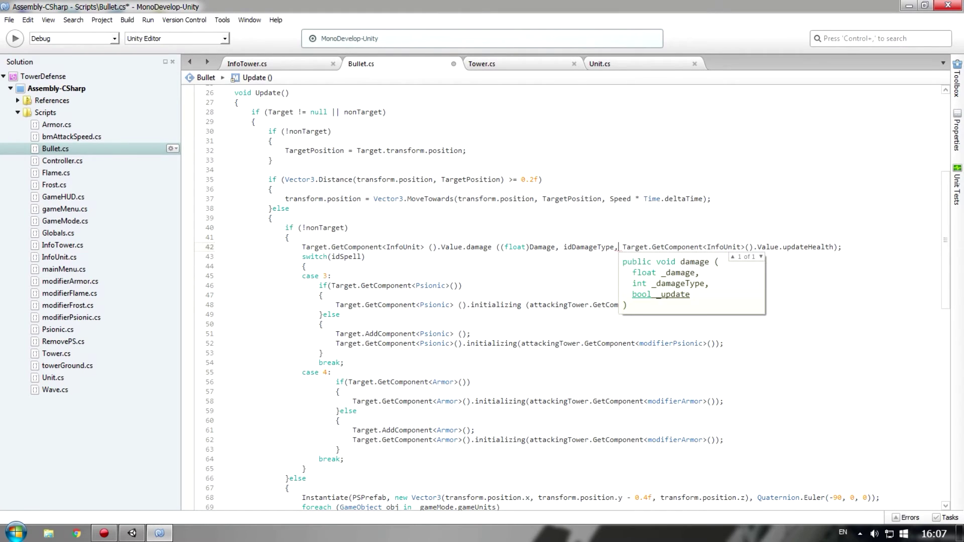
key("ctrl+s")
Step: Add idDamageType, as the second argument on line 73, save, and minimize the editor
scroll(566, 254, "down", 5)
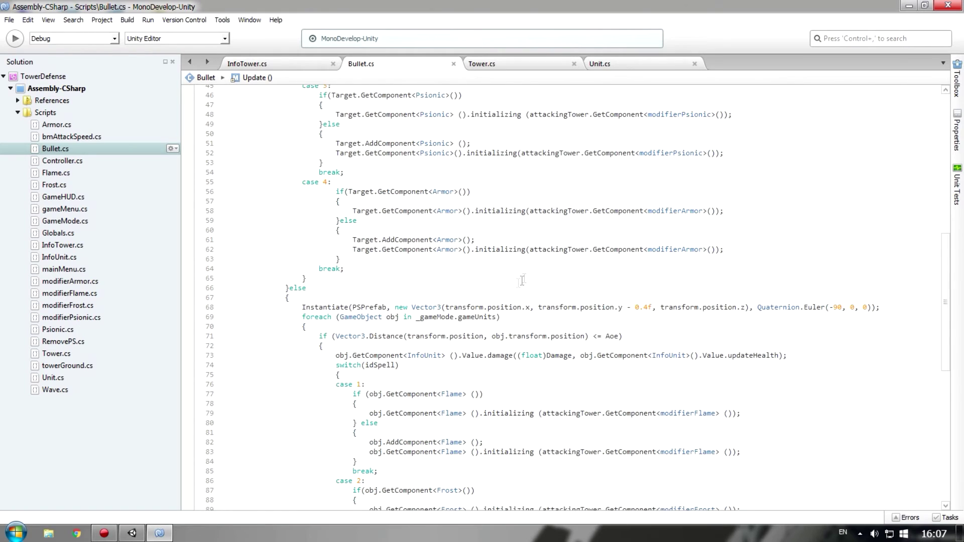
scroll(577, 276, "down", 3)
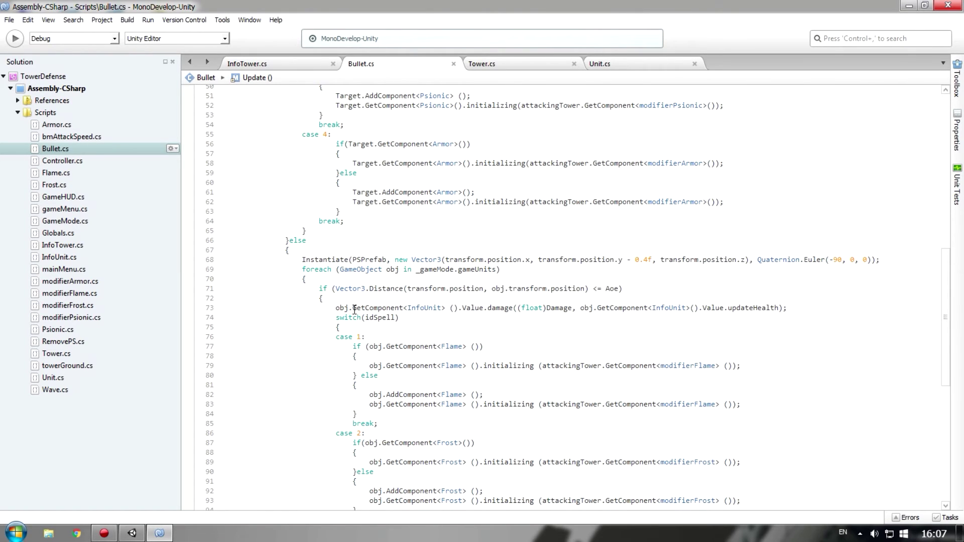
left_click(576, 309)
type("idDamageType,")
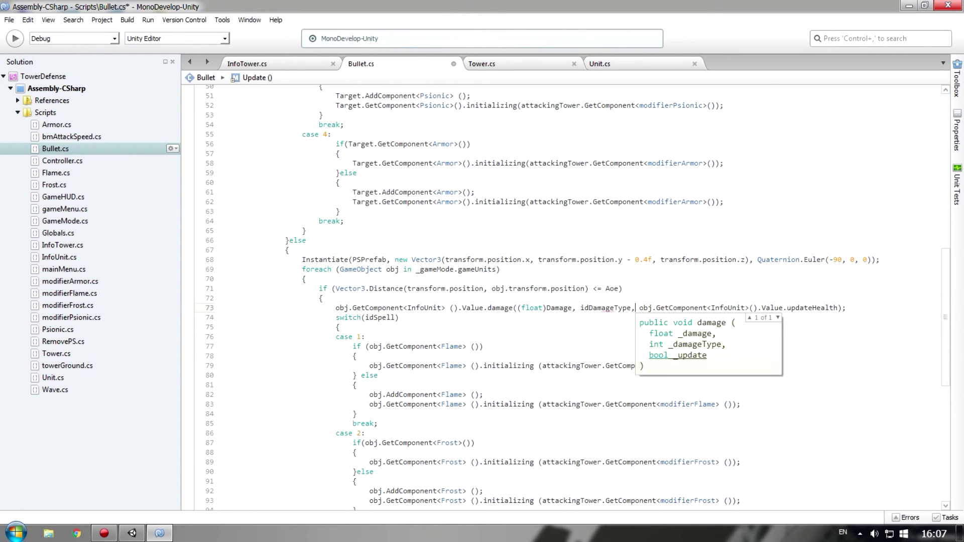
key("ctrl+s")
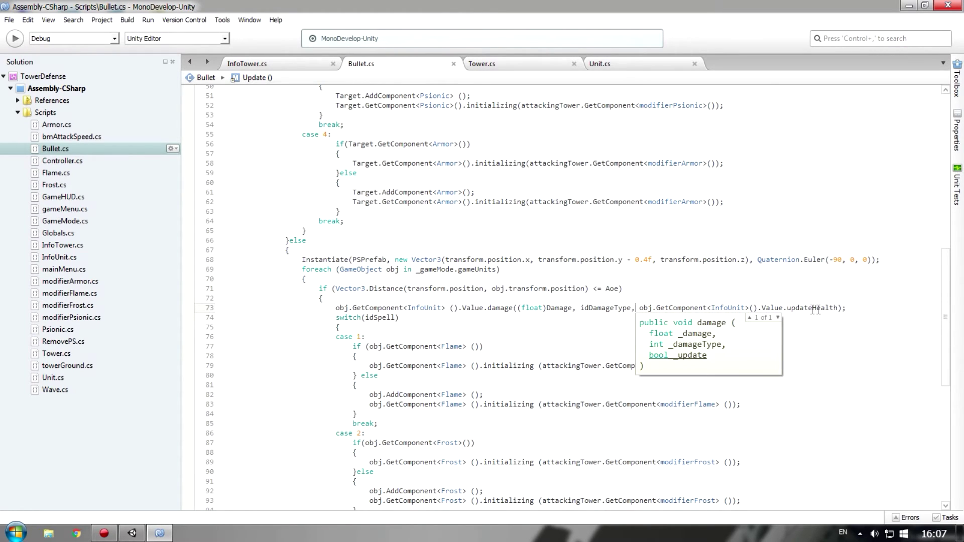
left_click(856, 307)
scroll(856, 308, "down", 2)
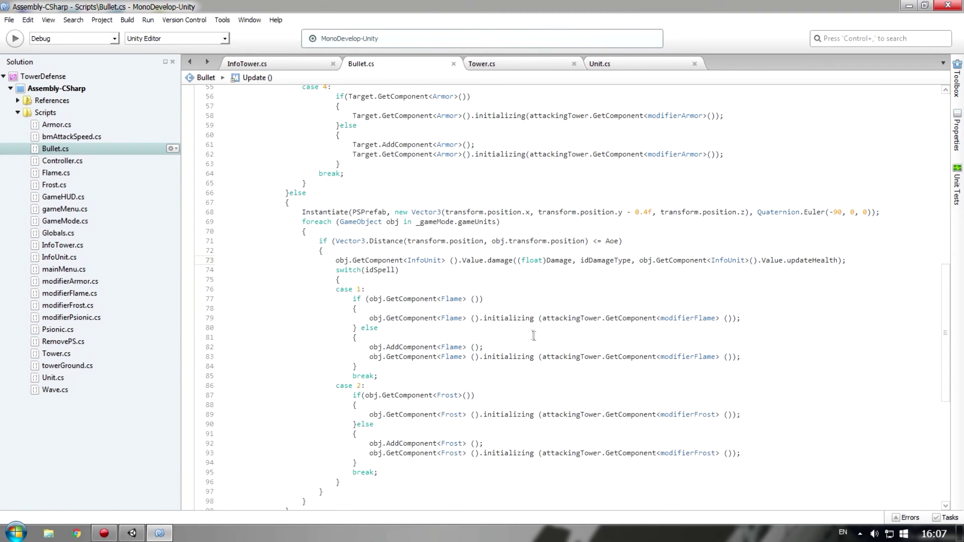
left_click(908, 5)
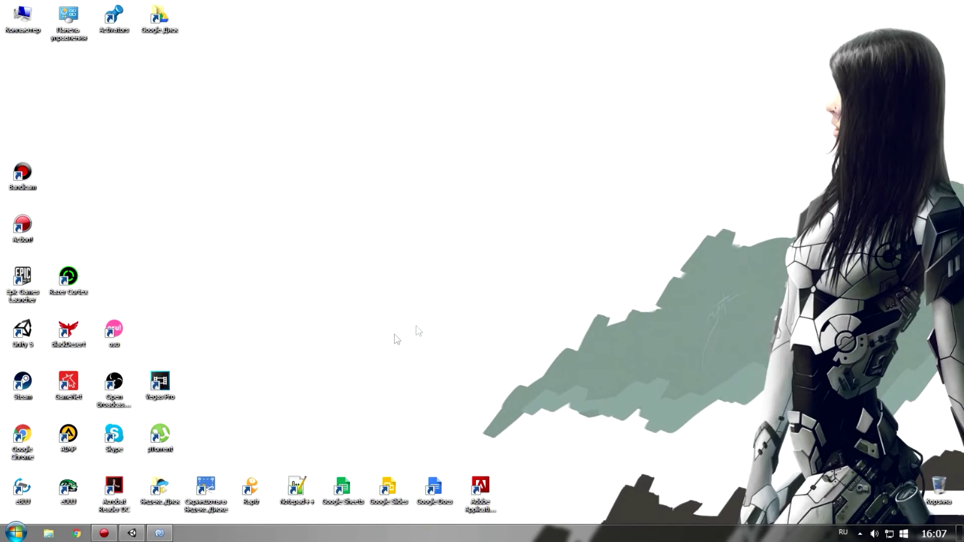
Step: In Unity, select the targetTower prefab in Prefabs > Towers and set its Damage Type to Fire
left_click(133, 533)
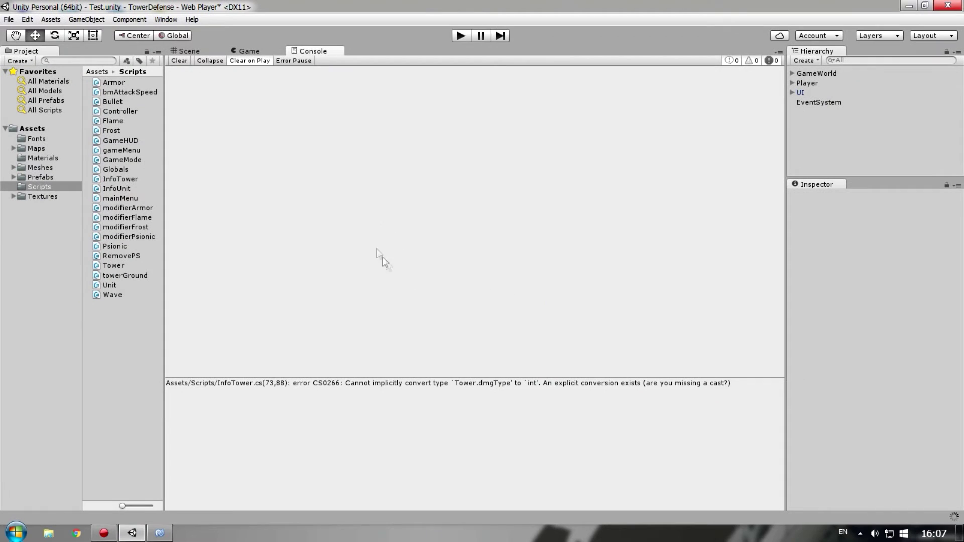
left_click(42, 177)
double_click(108, 102)
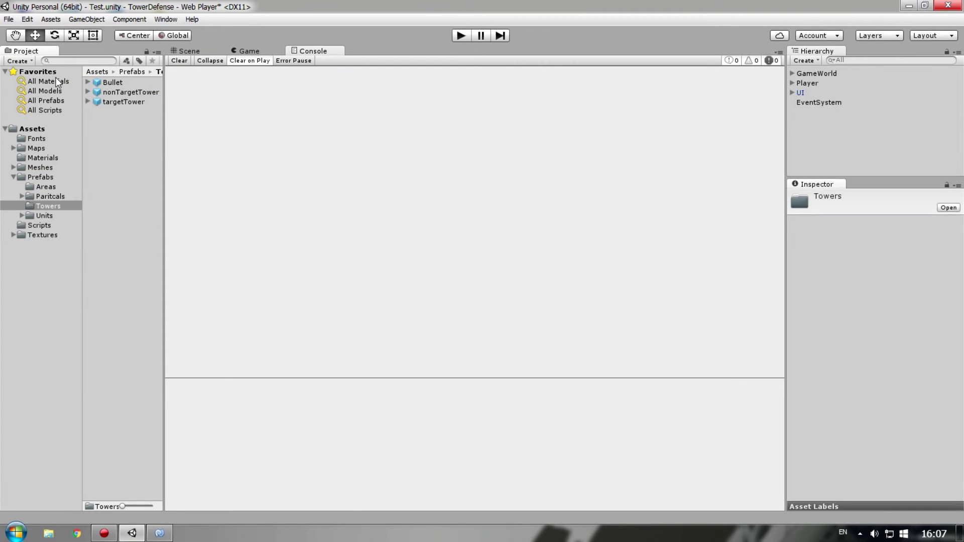
left_click(120, 101)
scroll(885, 399, "down", 2)
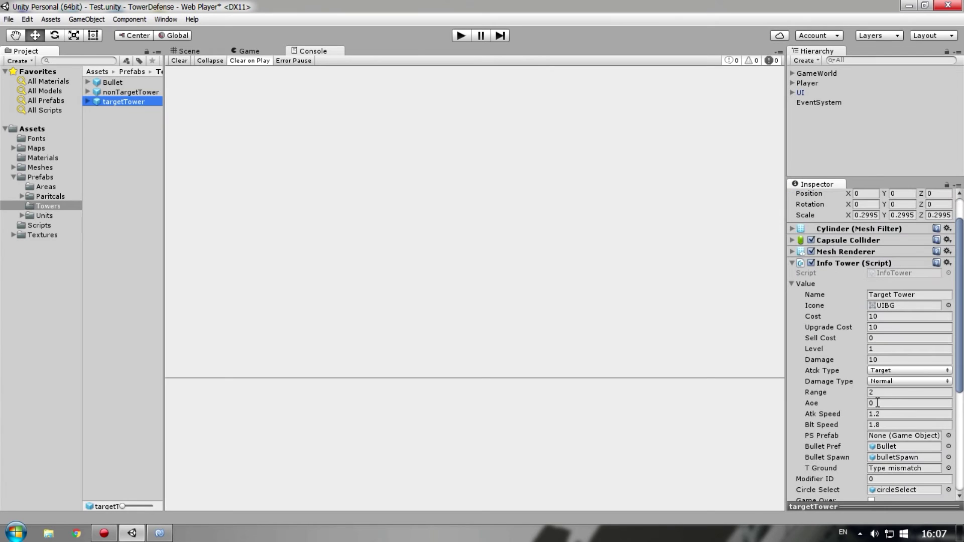
left_click(900, 381)
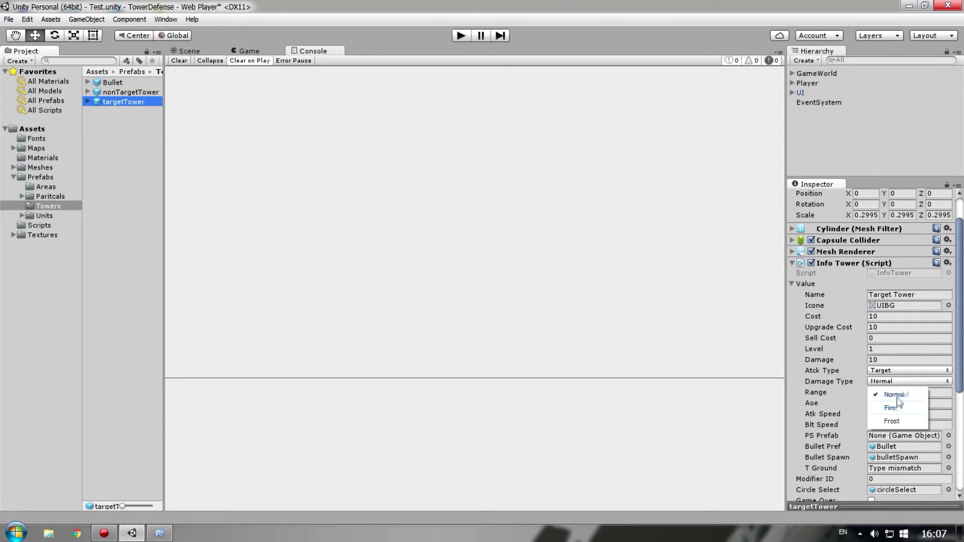
left_click(890, 407)
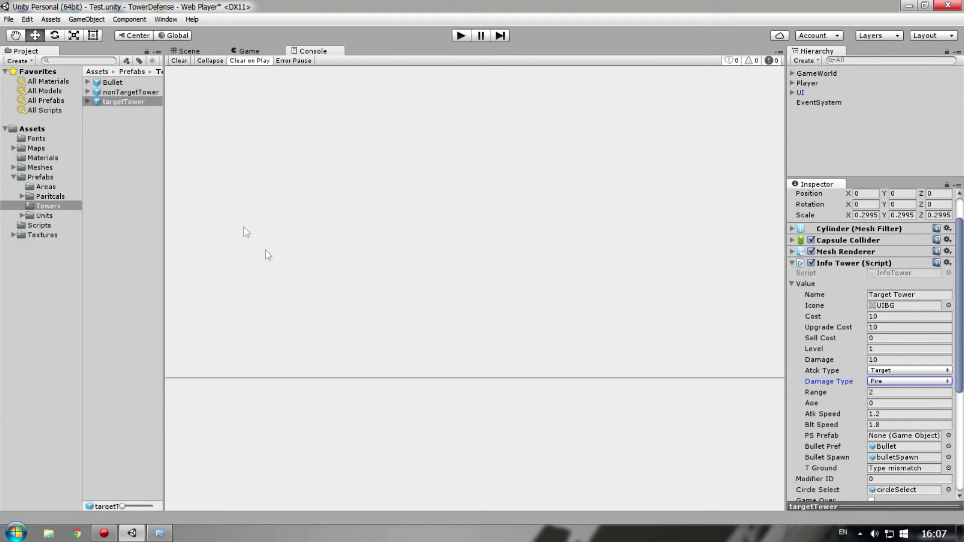
left_click(247, 52)
left_click(160, 533)
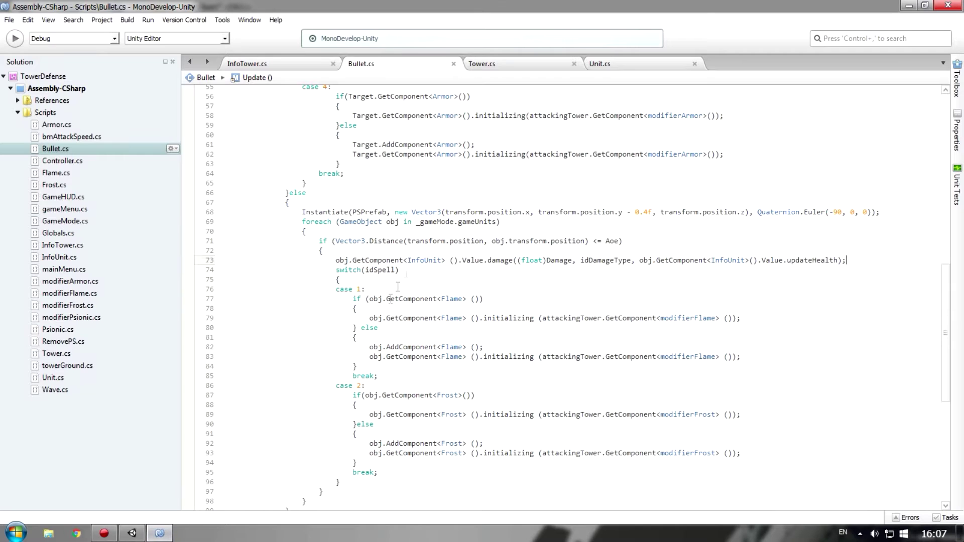
left_click(627, 65)
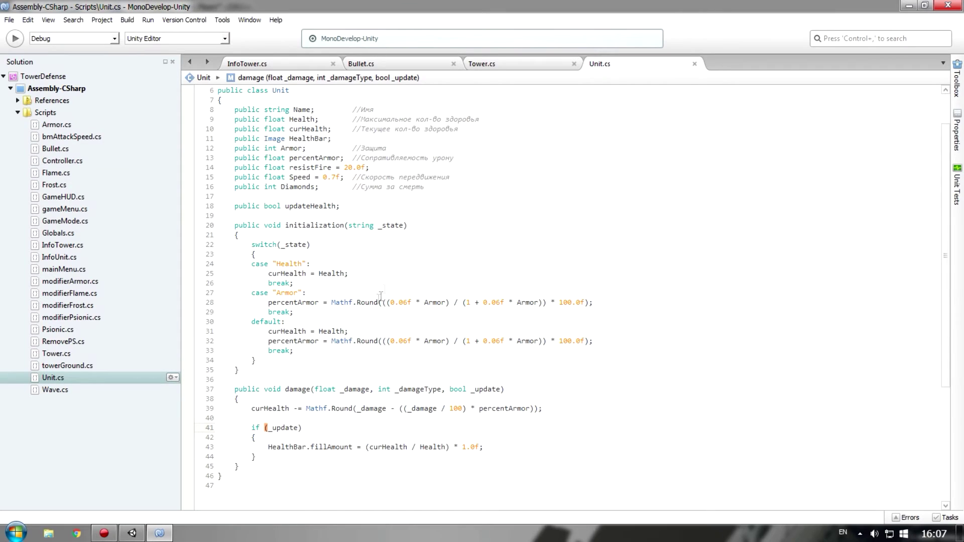
Step: Insert a switch () statement with empty braces at the top of damage()
scroll(396, 276, "down", 2)
left_click(378, 226)
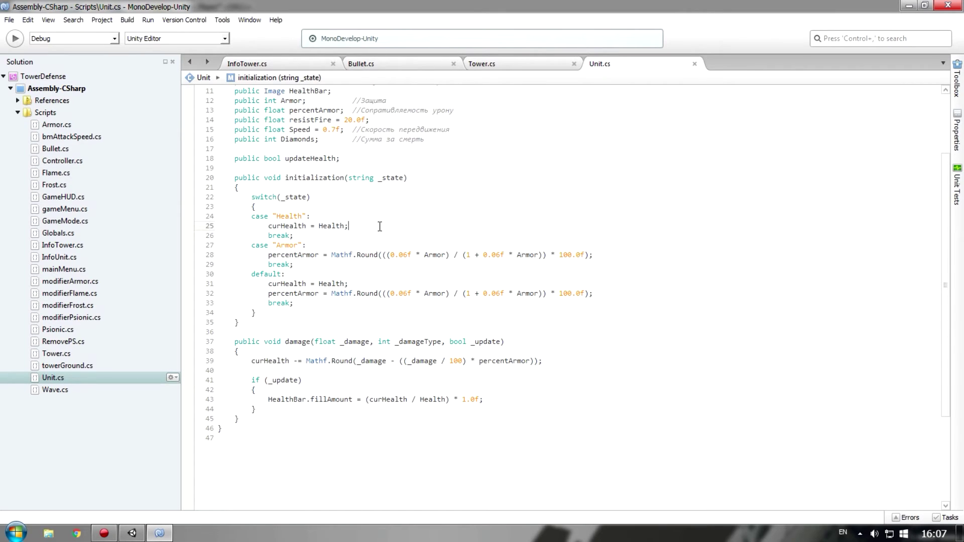
left_click(253, 370)
scroll(401, 391, "down", 2)
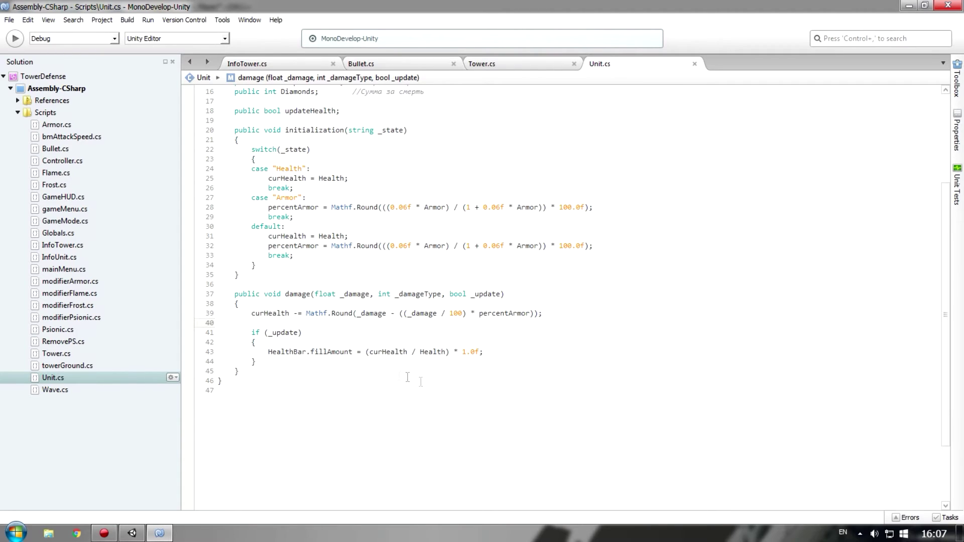
scroll(442, 381, "up", 3)
left_click(481, 402)
key("Return")
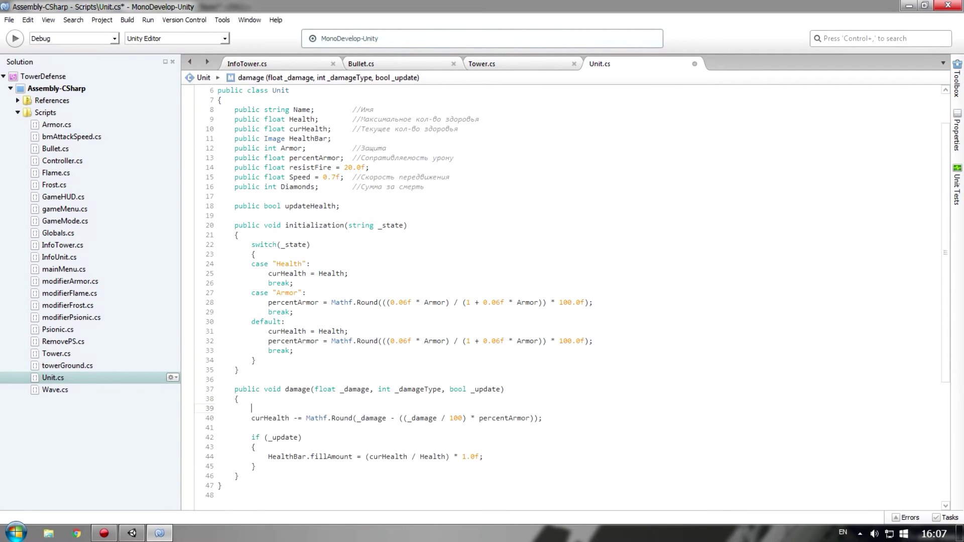
type("swi")
key("Down")
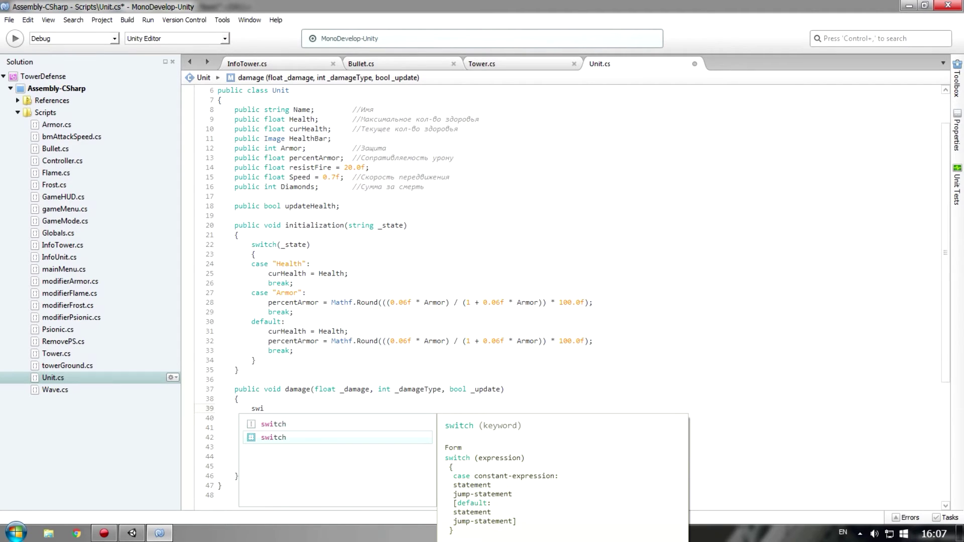
key("Return")
type("()")
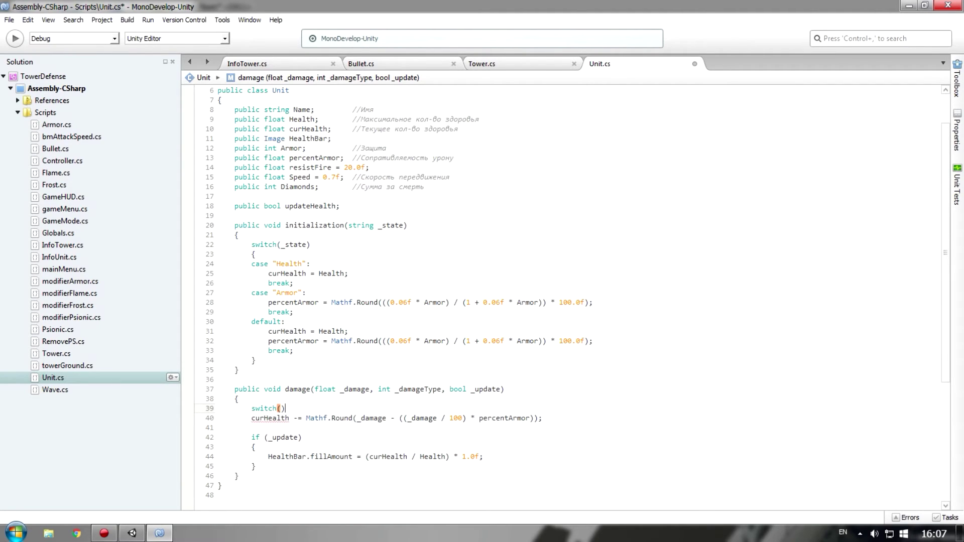
key("Return")
type("{")
key("Return")
key("Up")
key("Up")
Step: Switch on _damageType and add a case 0 label inside the braces
left_click(284, 408)
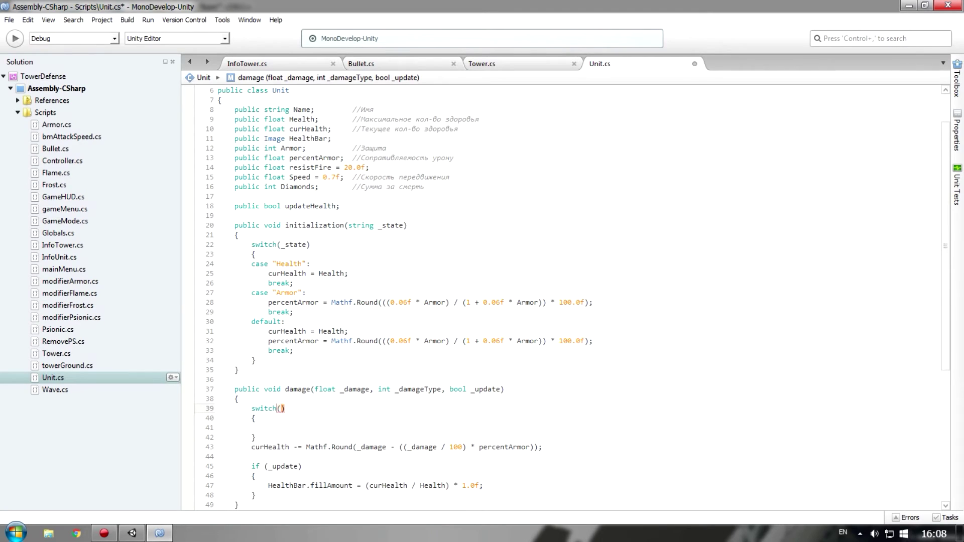
type("_da")
key("Down")
key("Return")
left_click(251, 428)
type("case ")
type("0:")
key("Return")
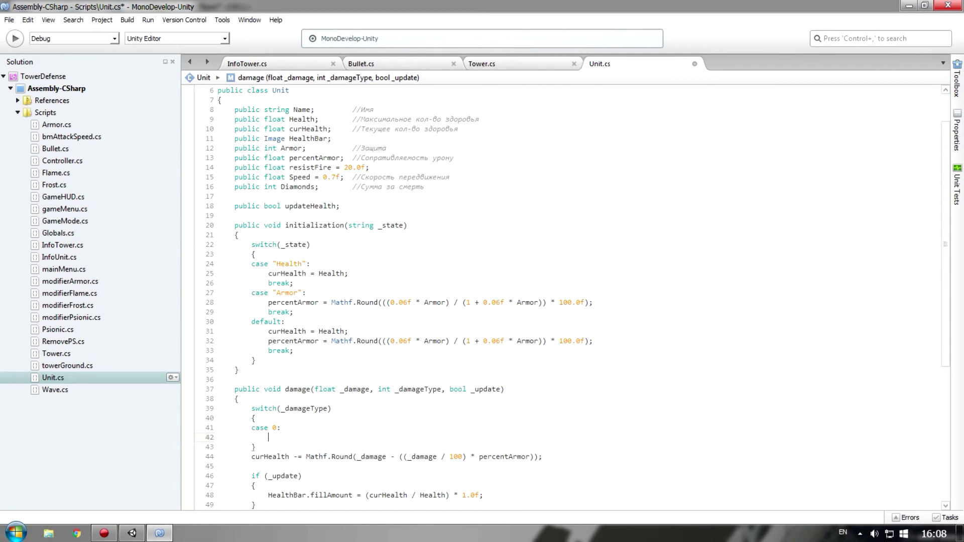
Step: Move the percentArmor curHealth reduction statement under case 0
left_click_drag(251, 457, 558, 458)
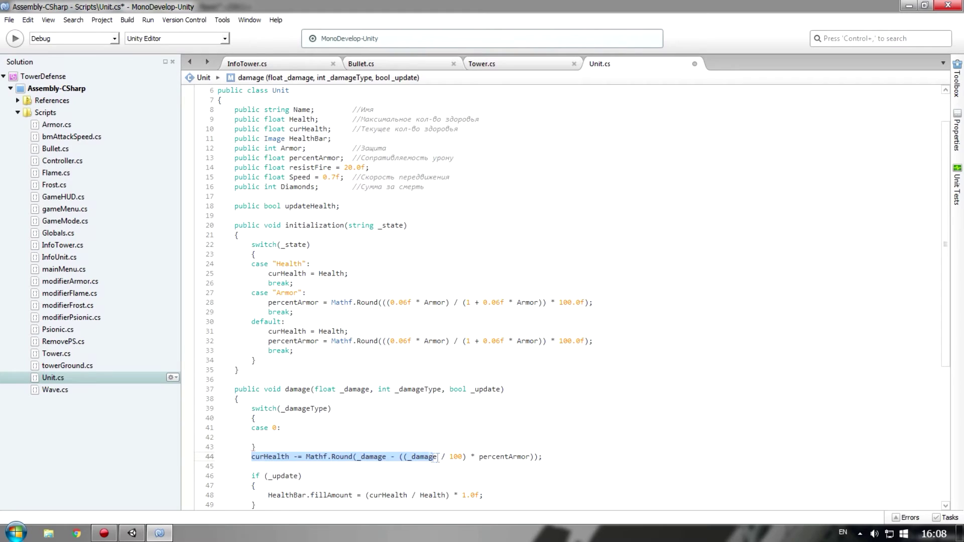
key("ctrl+c")
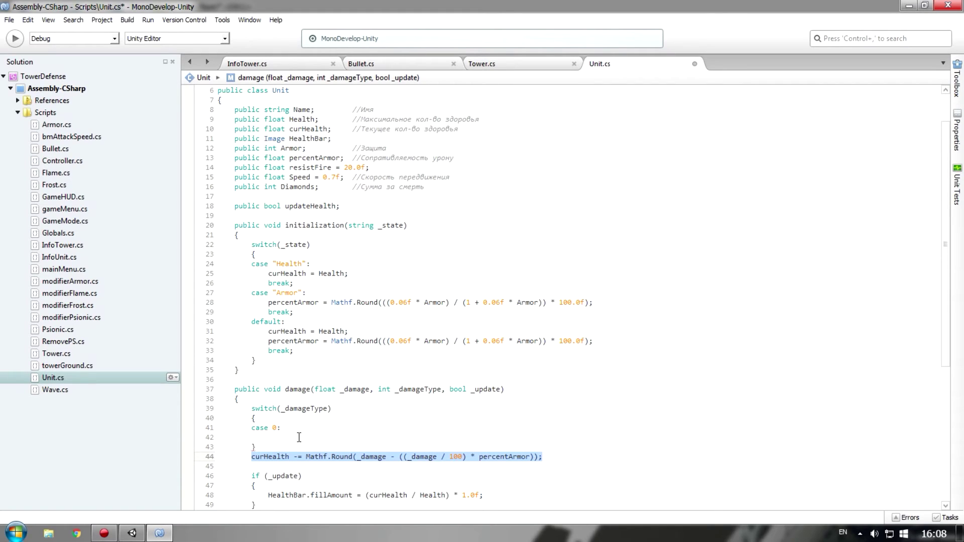
left_click(452, 437)
key("ctrl+v")
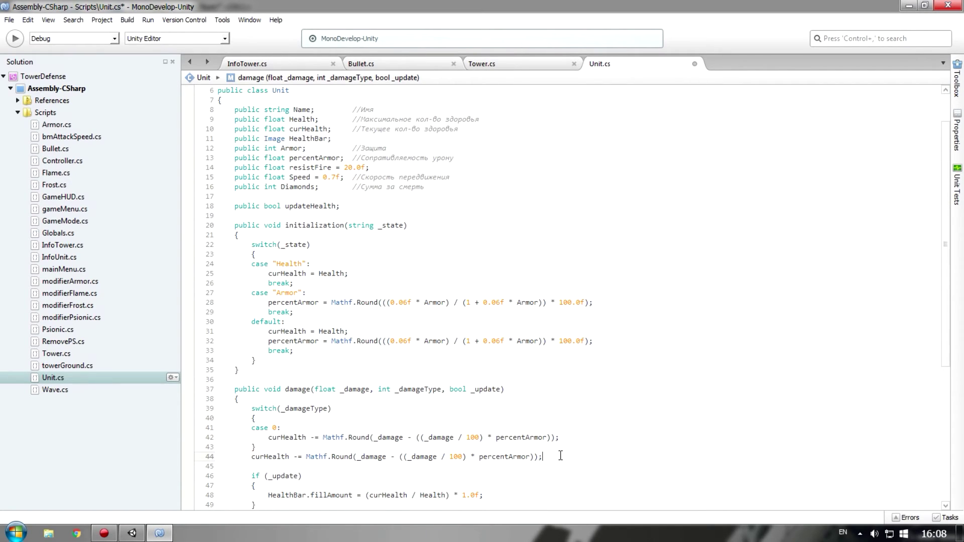
key("shift+Up")
key("BackSpace")
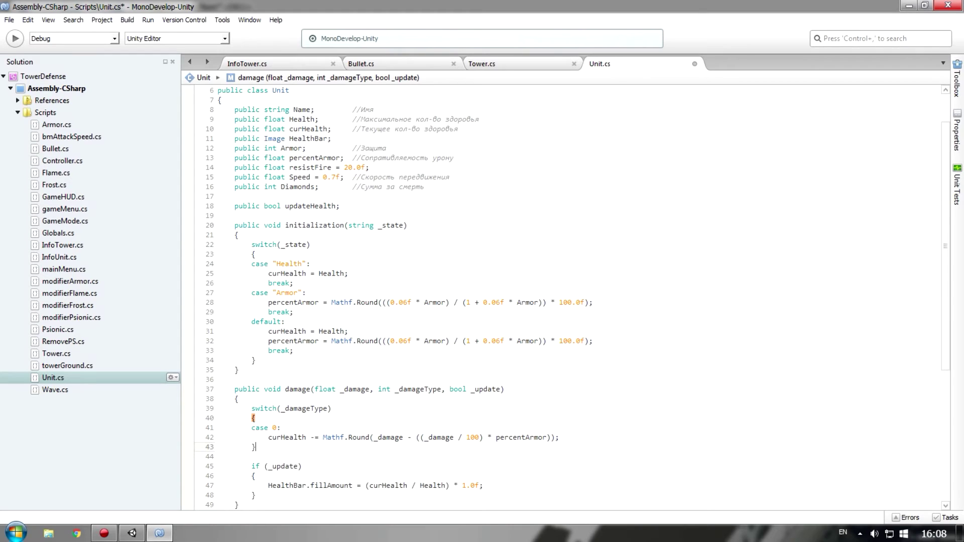
Step: Add break; after case 0, add an empty case 1:, save, and check Tower.cs
left_click(251, 437)
key("Return")
type("bre")
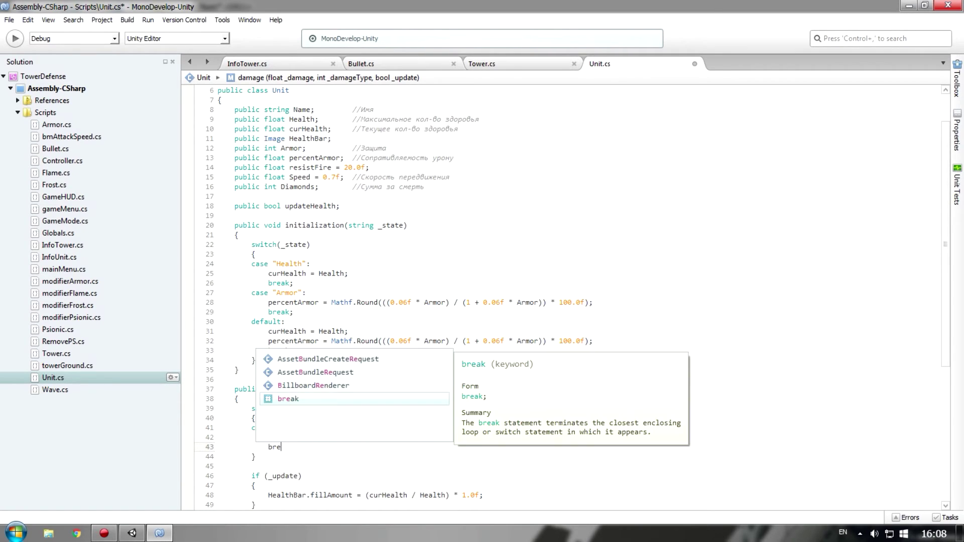
type("ak;")
key("ctrl+s")
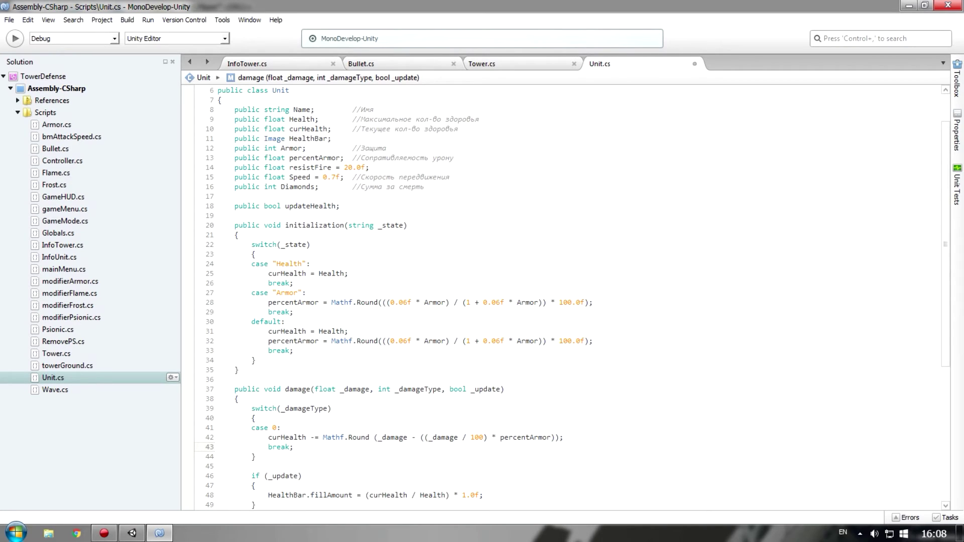
key("Return")
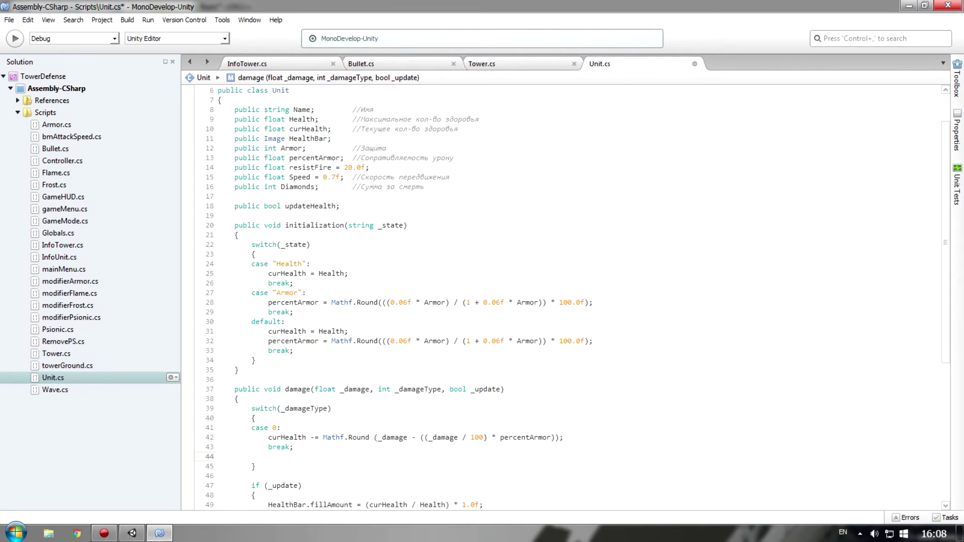
type("case 1:")
key("ctrl+s")
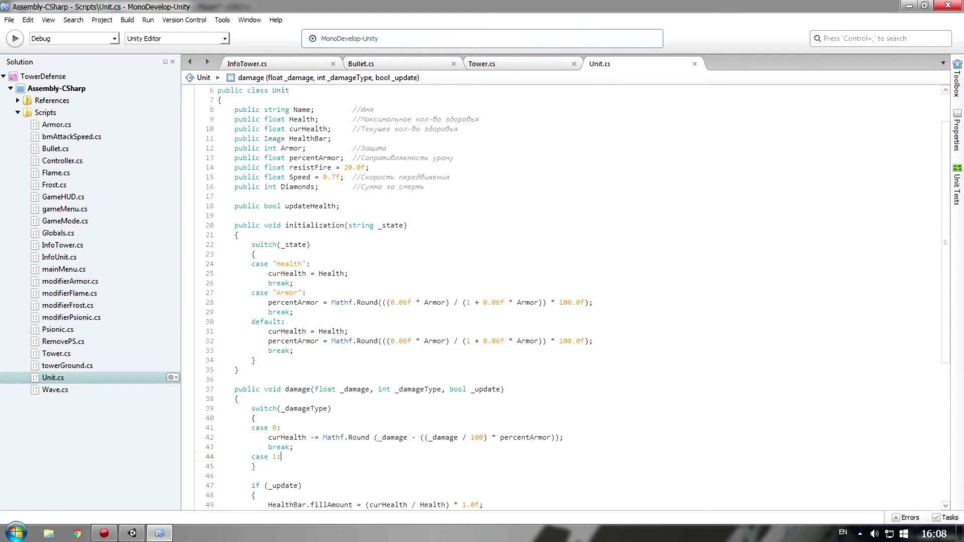
scroll(326, 110, "down", 2)
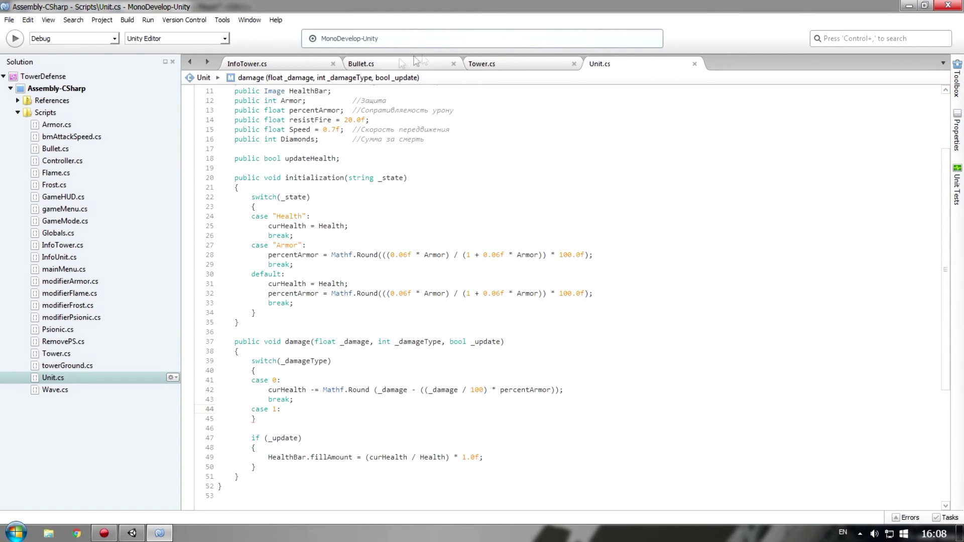
left_click(483, 64)
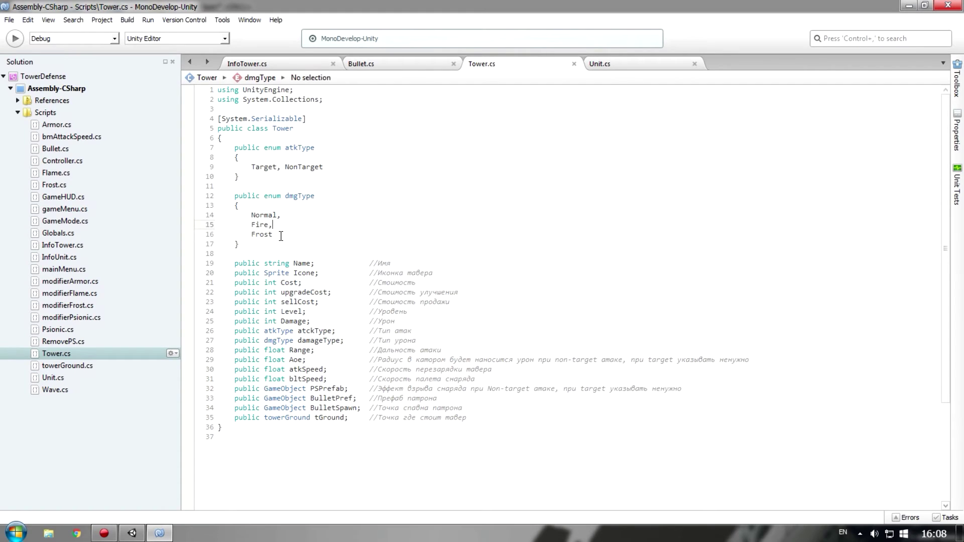
Step: Back in Unit.cs, add break; under case 1 and save
left_click(622, 66)
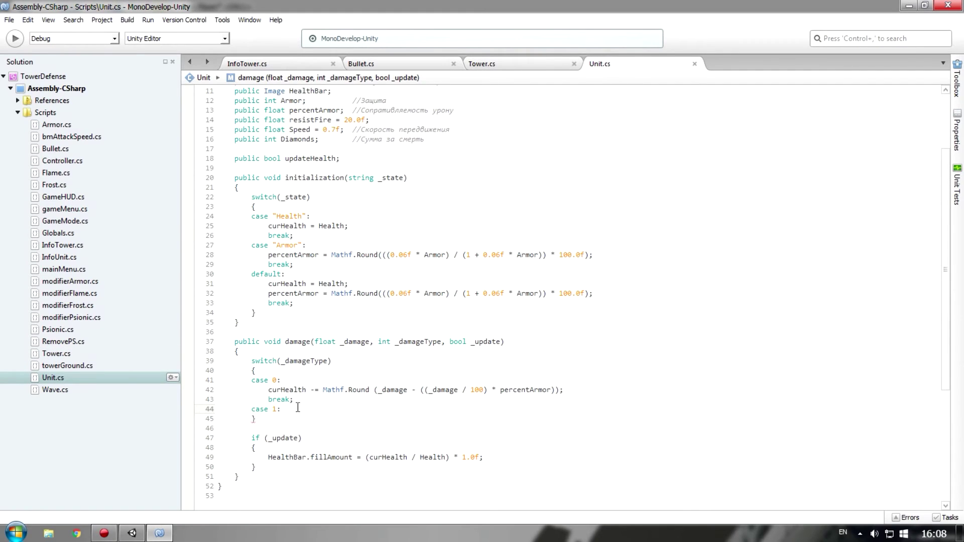
key("Return")
type("break;")
key("Return")
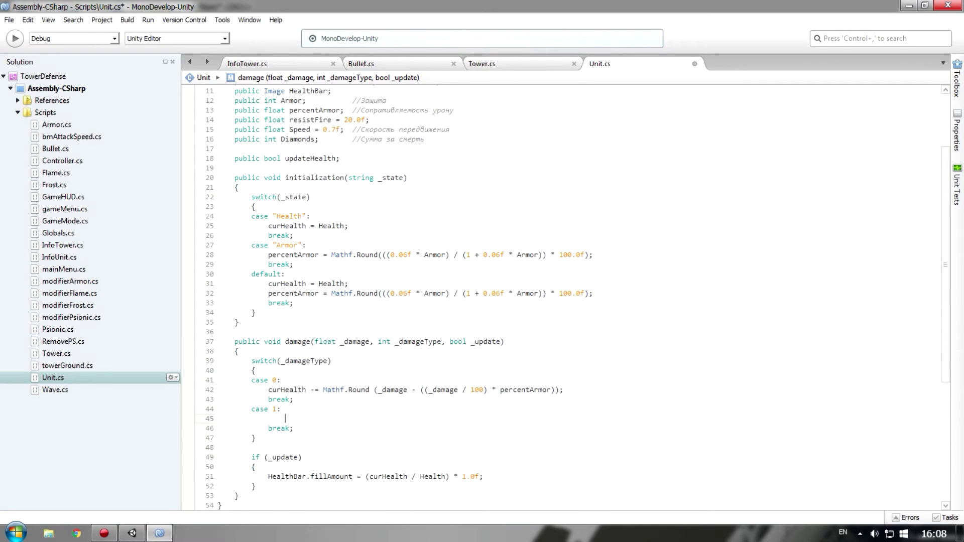
key("ctrl+s")
Step: Write curHealth -= _damage - ((_damage / 100) * resistFire) in case 1
type("cur")
key("Return")
type("-=")
scroll(312, 408, "up", 2)
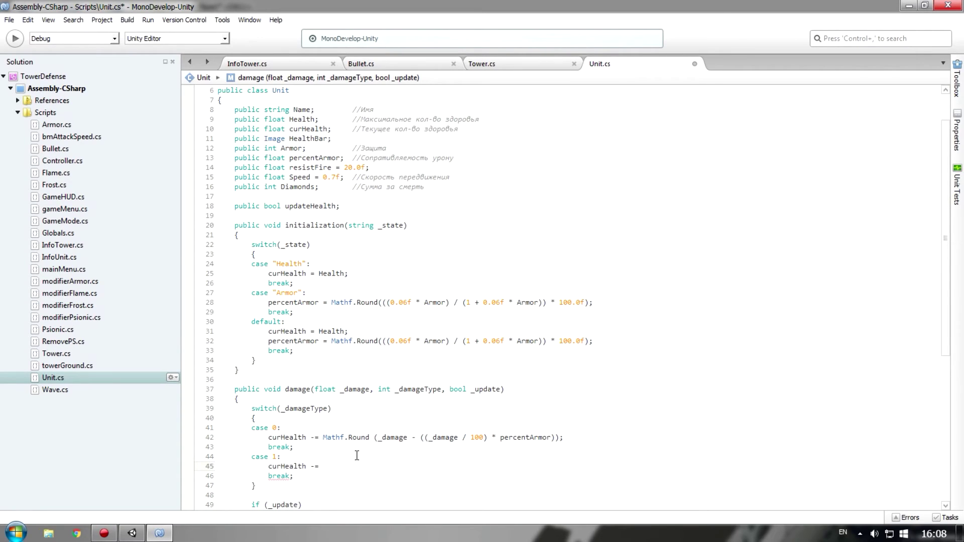
scroll(356, 456, "down", 2)
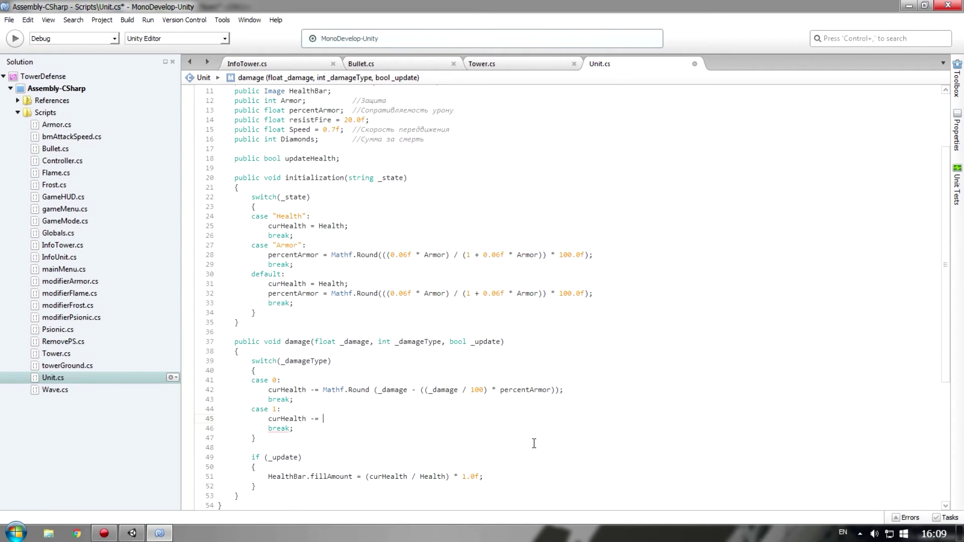
type("_d")
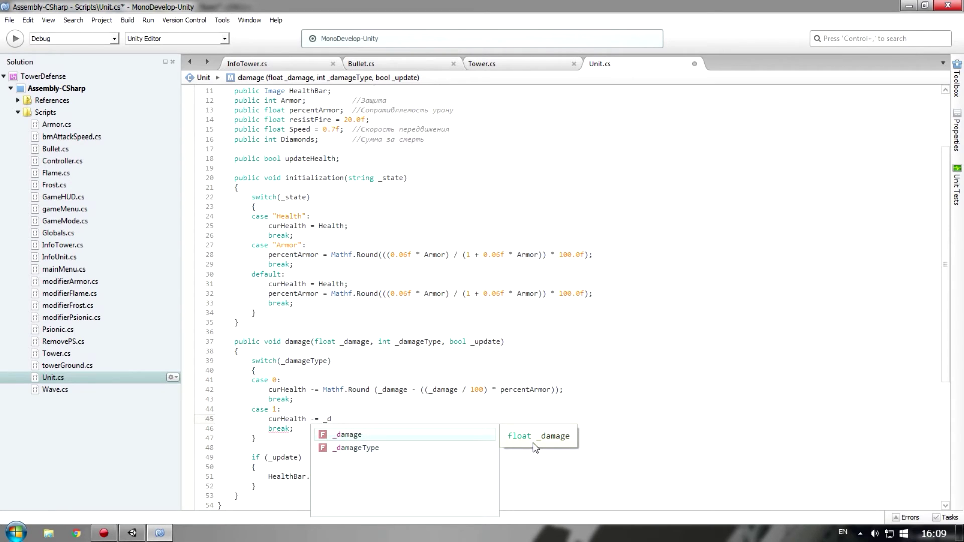
key("Return")
type("-")
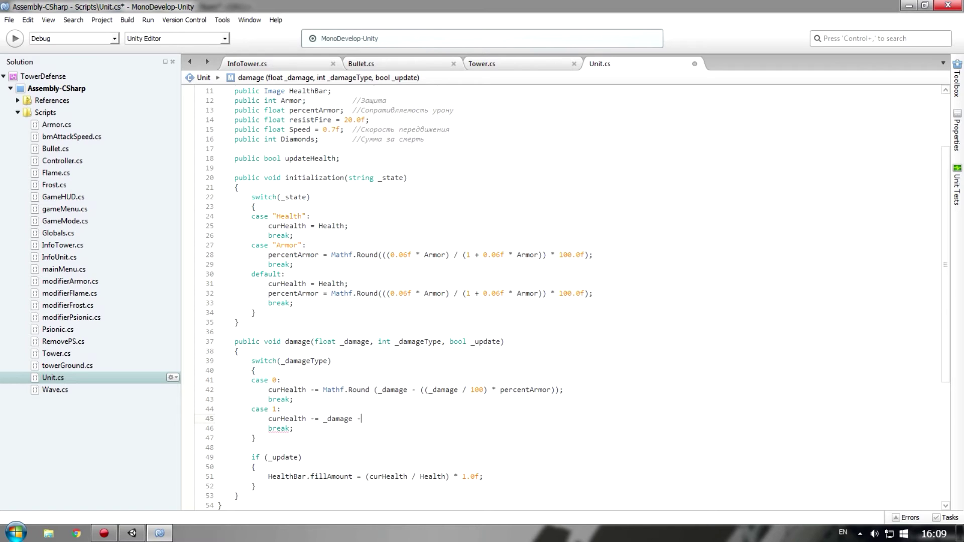
type(")")
type("()")
type("_da")
key("Return")
type("/ 100")
type(") * ")
type("res")
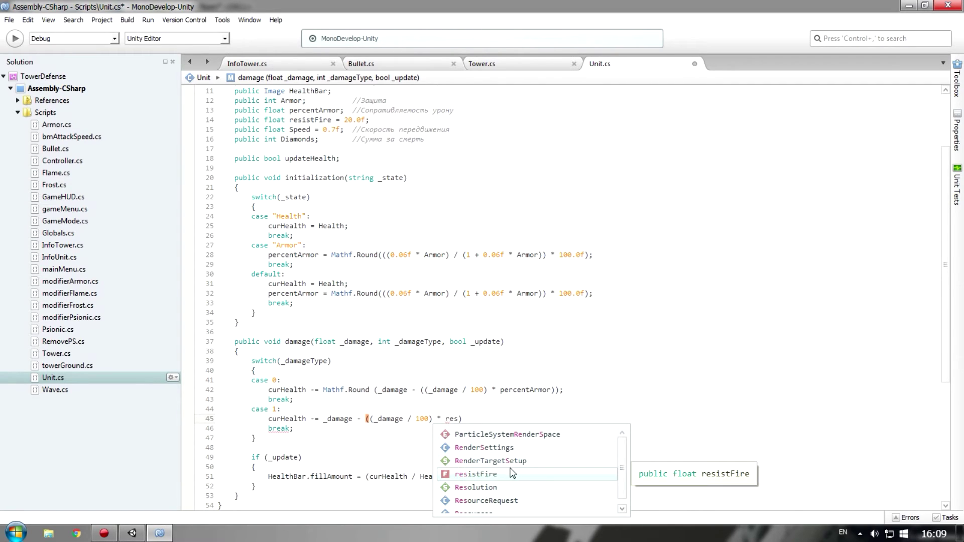
left_click(511, 471)
key("End")
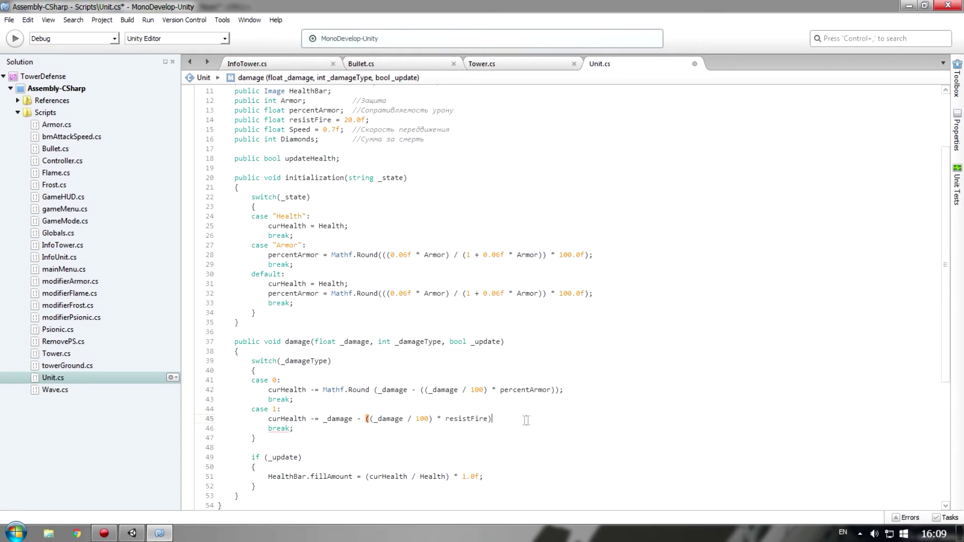
Step: End line 45 with ';', wrap its damage expression in Mathf.Round(...), and save Unit.cs
type(";")
left_click(323, 418)
type("M")
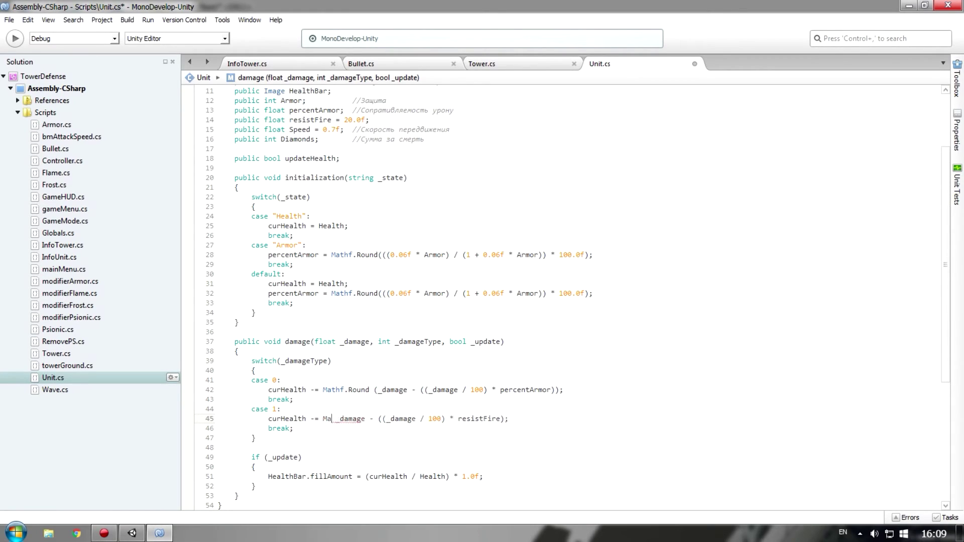
type(" ath")
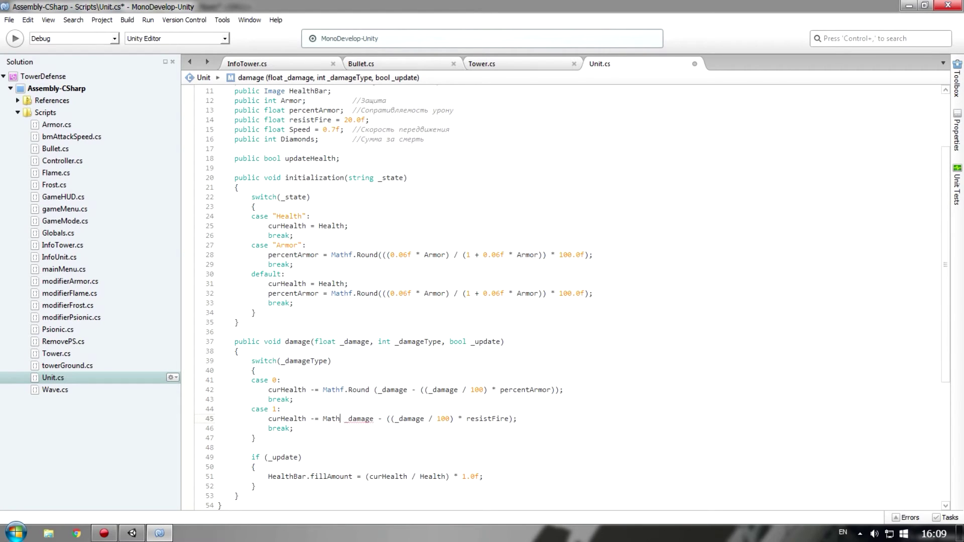
type("f.Rou")
key("Return")
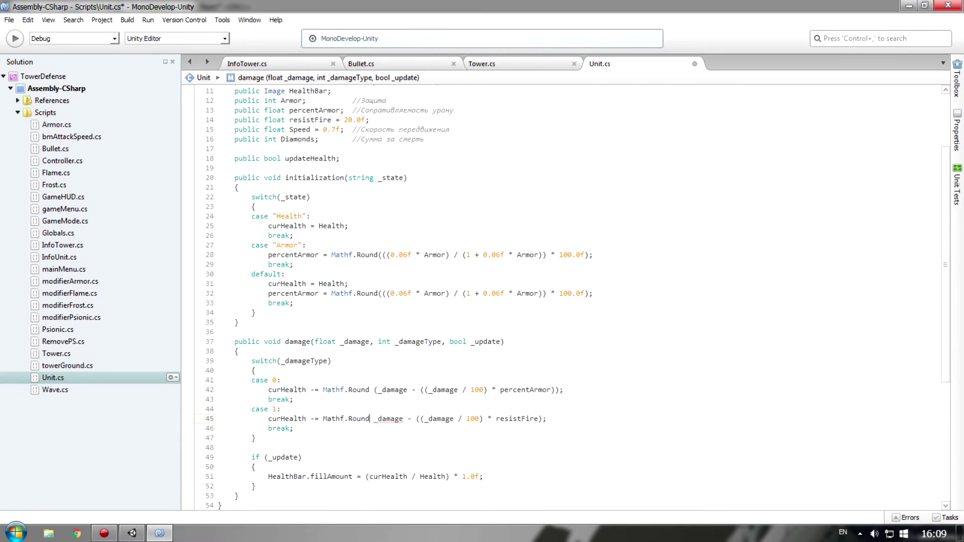
type("(")
key("Delete")
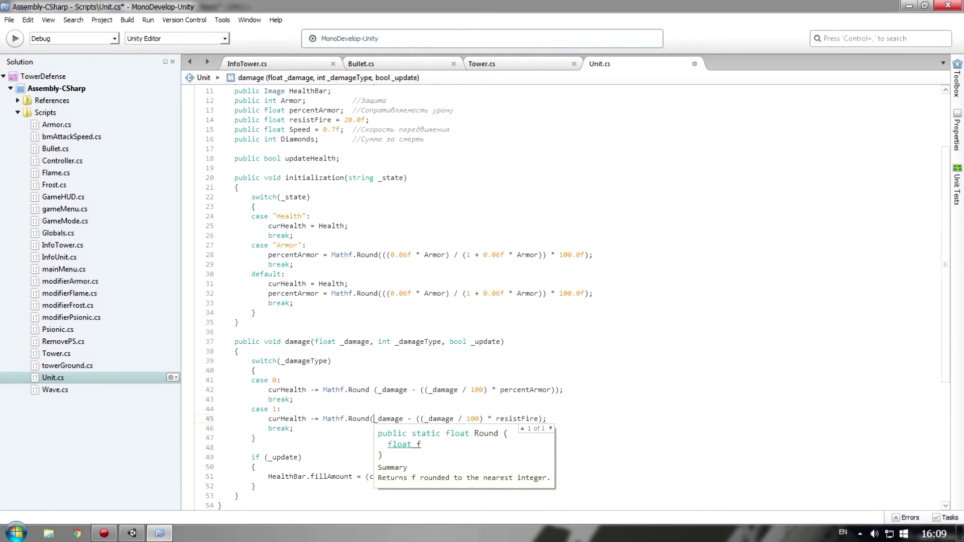
left_click(545, 419)
type(")")
left_click(551, 419)
key("ctrl+s")
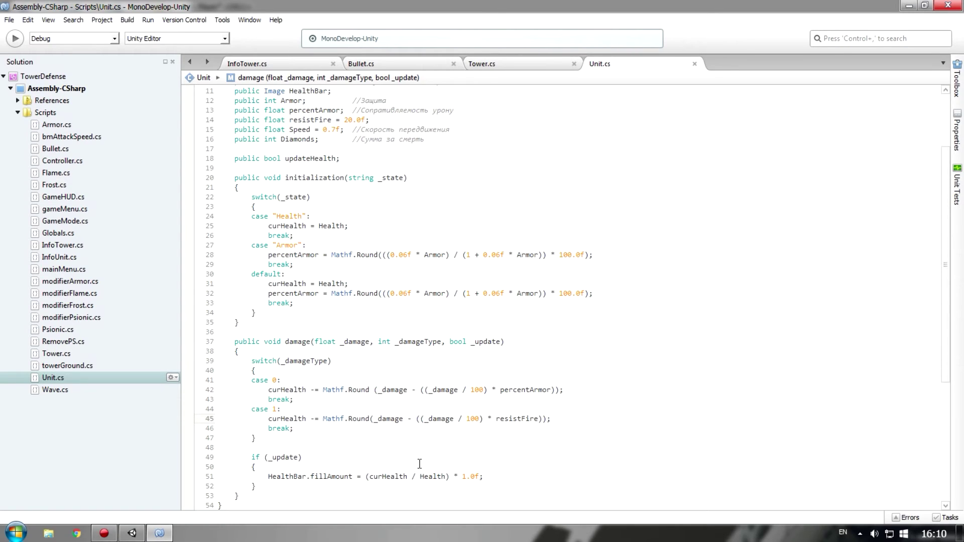
scroll(421, 462, "down", 2)
left_click(377, 371)
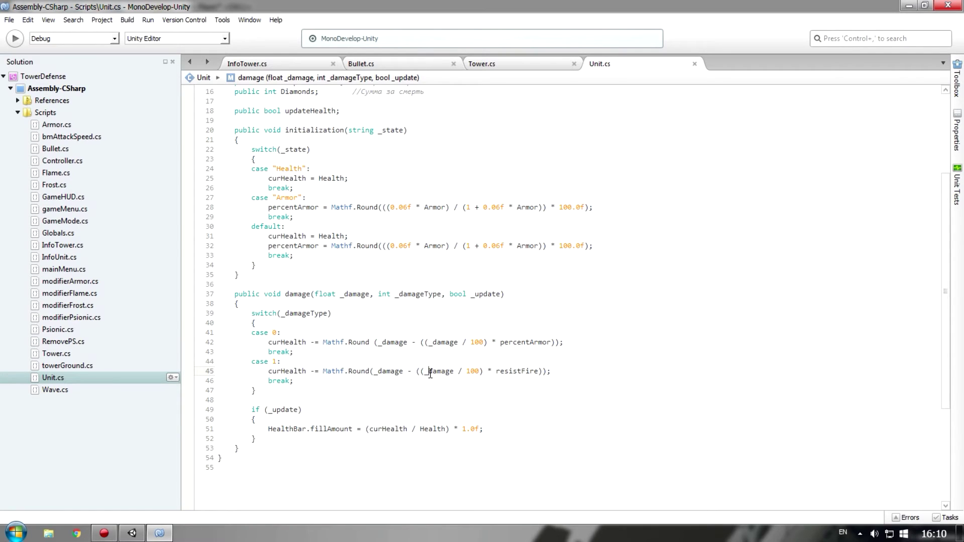
scroll(479, 365, "up", 2)
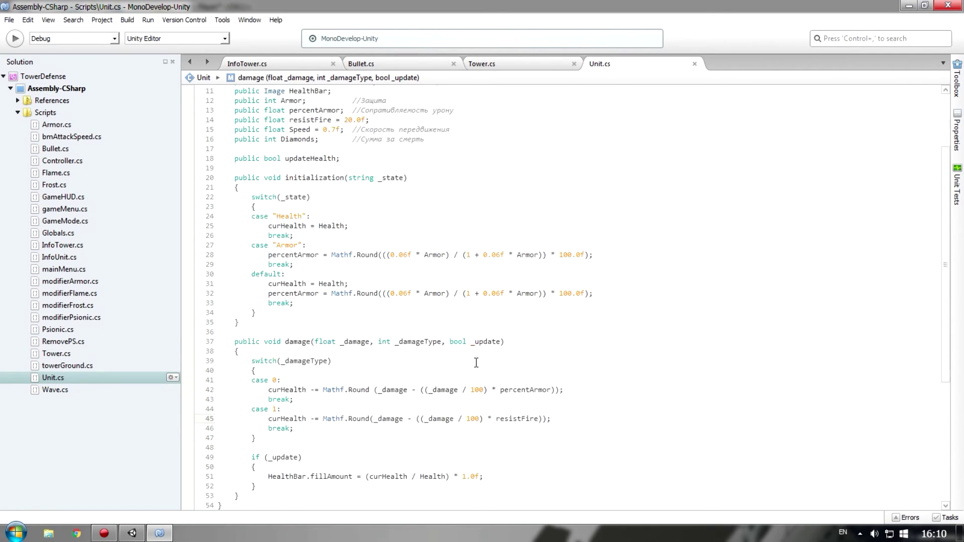
scroll(456, 351, "up", 2)
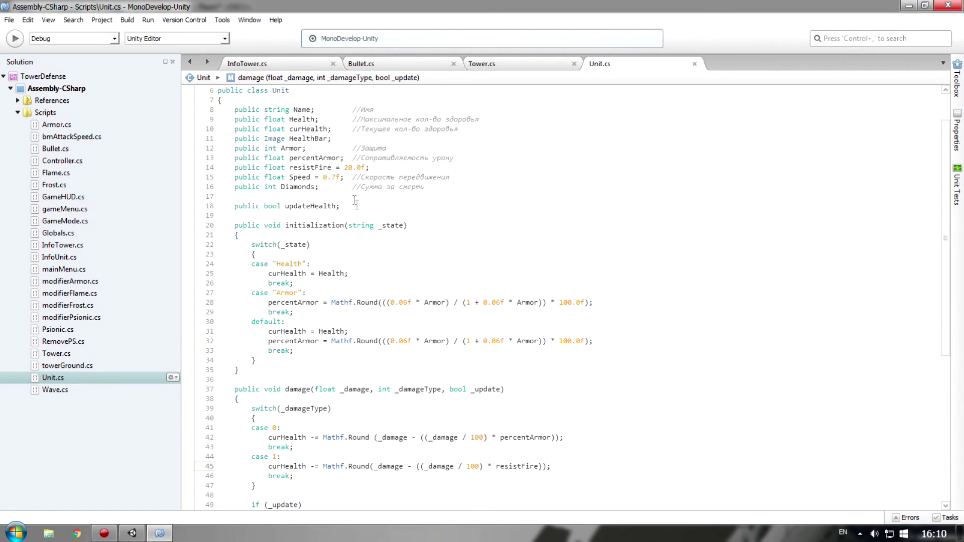
double_click(351, 167)
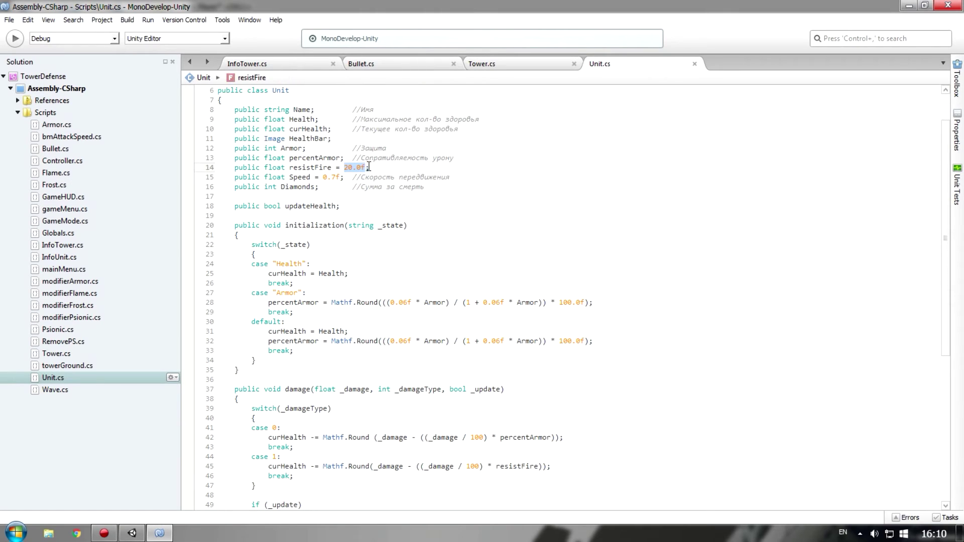
left_click(376, 168)
scroll(364, 169, "down", 5)
left_click(426, 324)
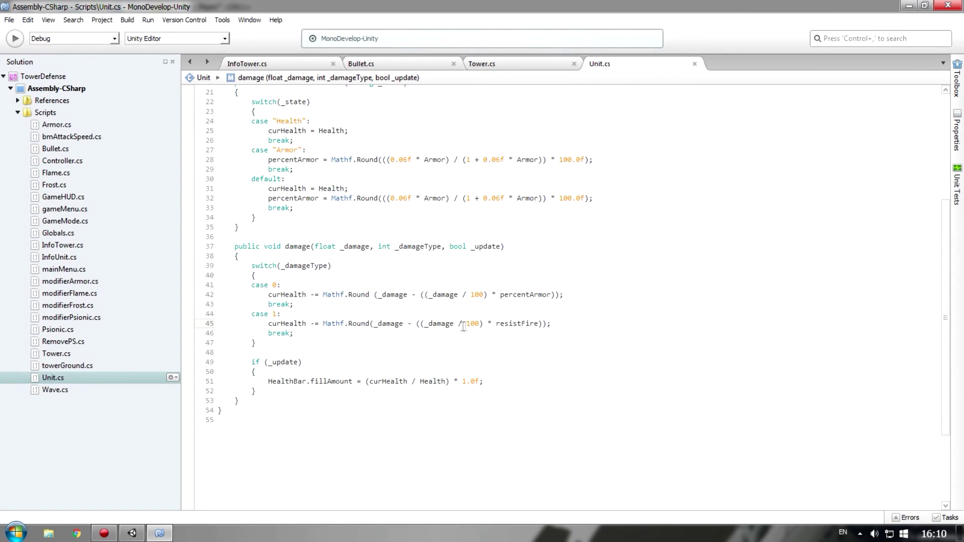
left_click(439, 319)
left_click(508, 323)
scroll(573, 361, "up", 2)
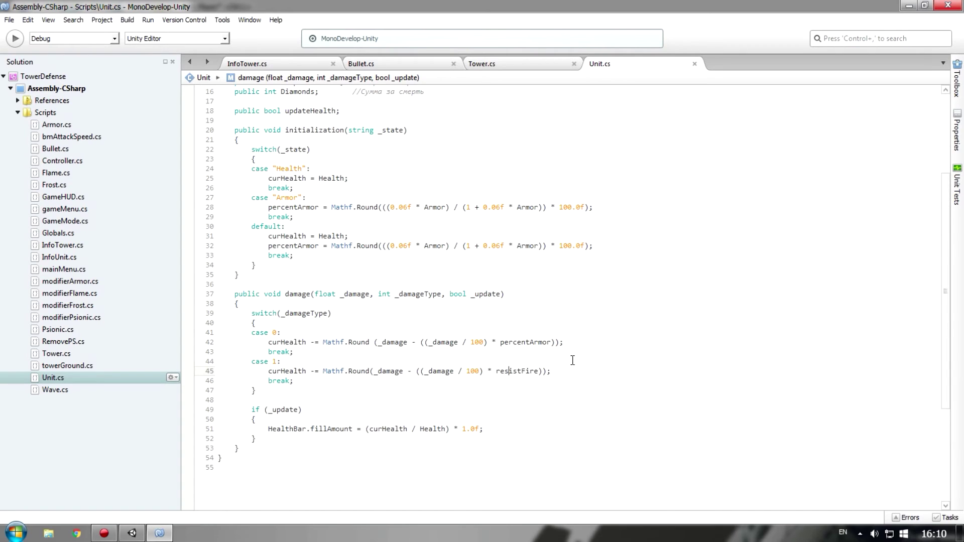
scroll(500, 342, "up", 3)
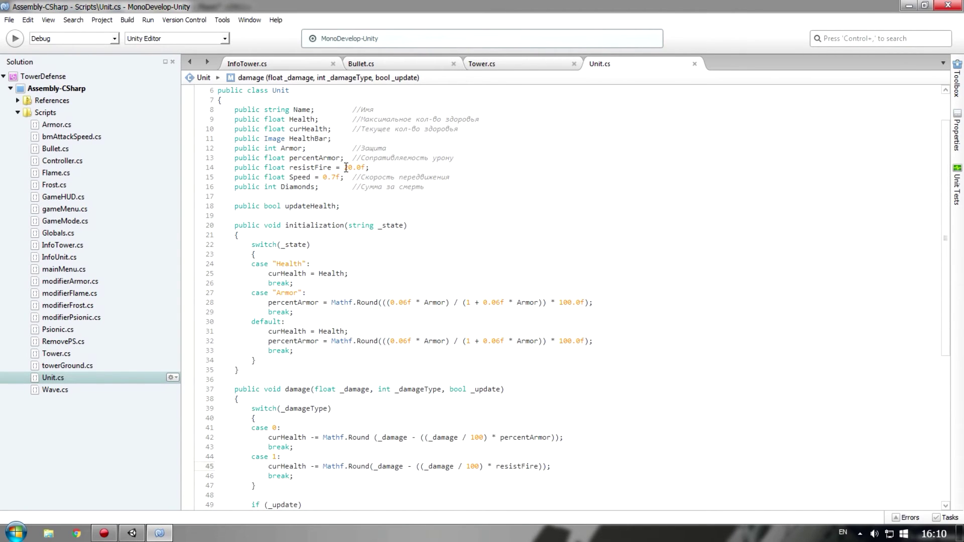
scroll(396, 427, "down", 3)
left_click(388, 372)
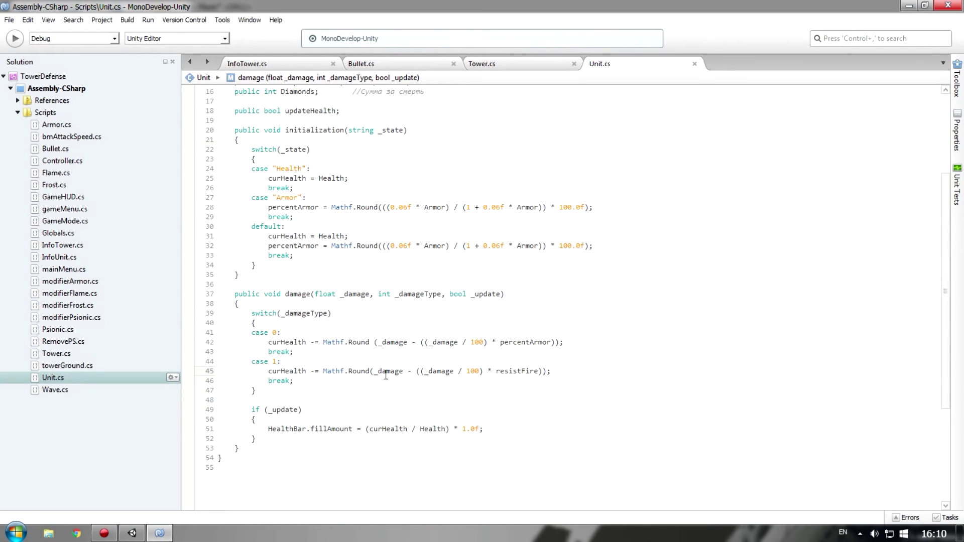
left_click(324, 371)
left_click(359, 373)
scroll(317, 417, "down", 2)
left_click(290, 325)
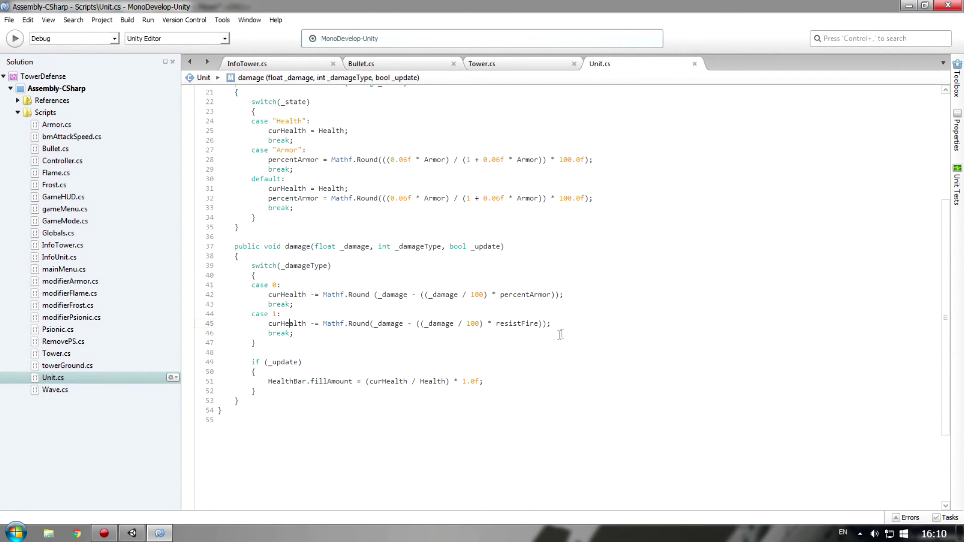
scroll(514, 413, "down", 2)
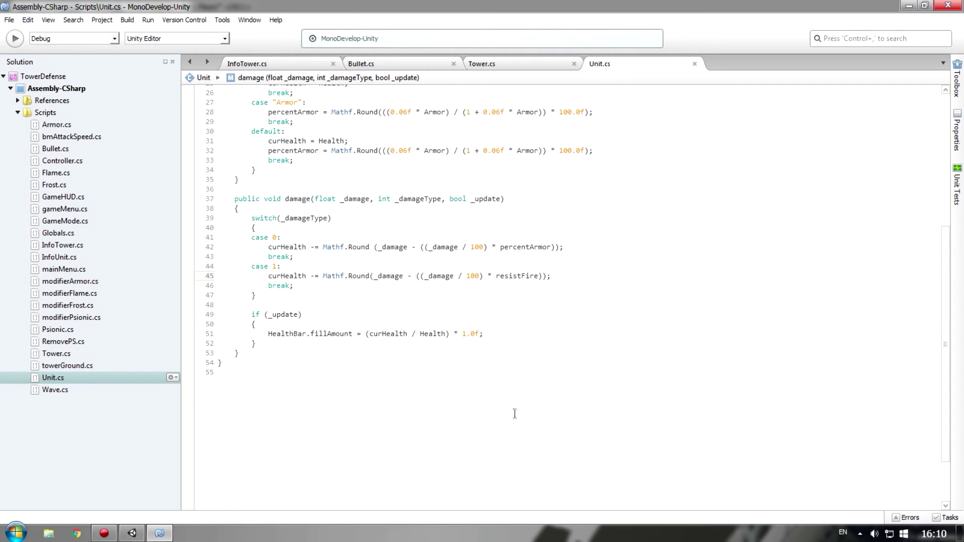
scroll(544, 351, "up", 2)
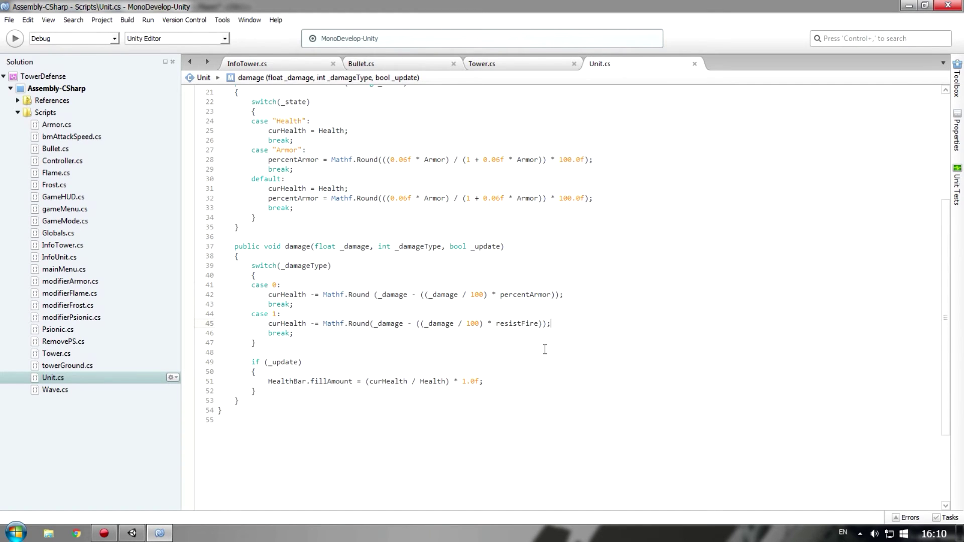
left_click(304, 334)
scroll(492, 351, "up", 2)
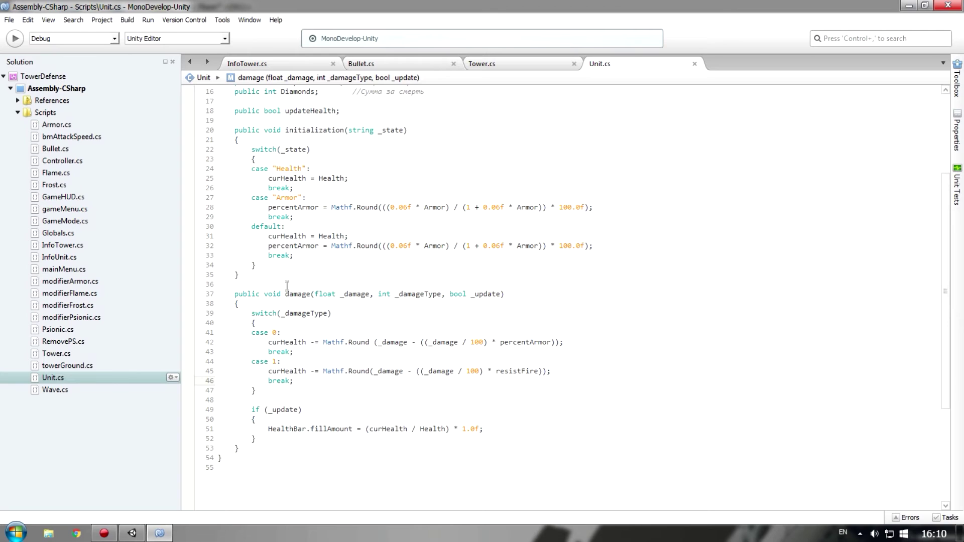
scroll(523, 339, "up", 2)
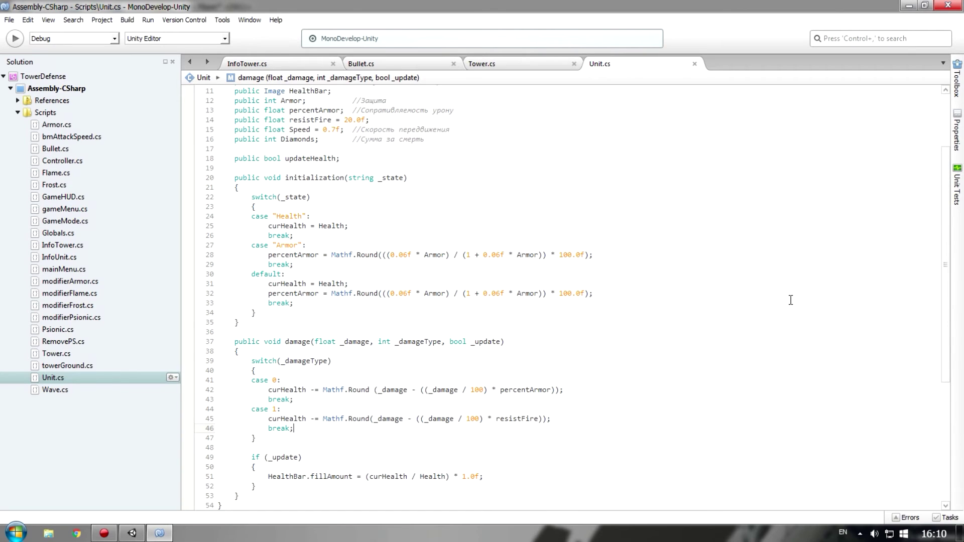
scroll(718, 307, "down", 2)
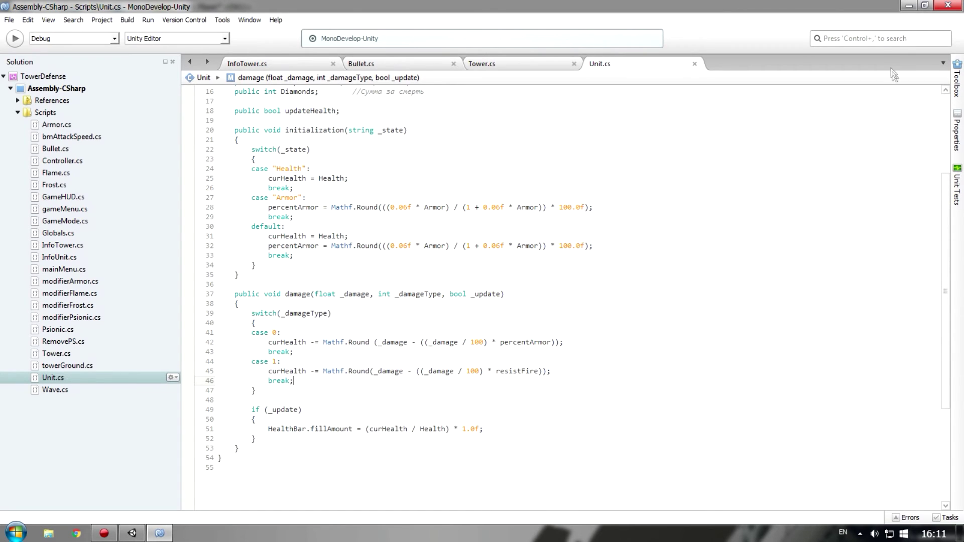
left_click(909, 10)
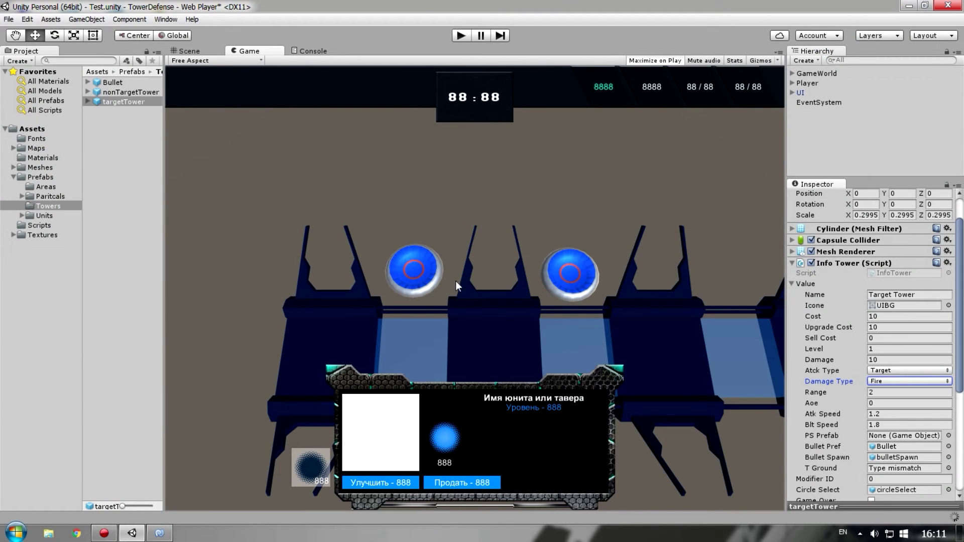
Step: Click away from Damage Type, leaving the targetTower showing Fire, Damage 10, Range 2
left_click(525, 310)
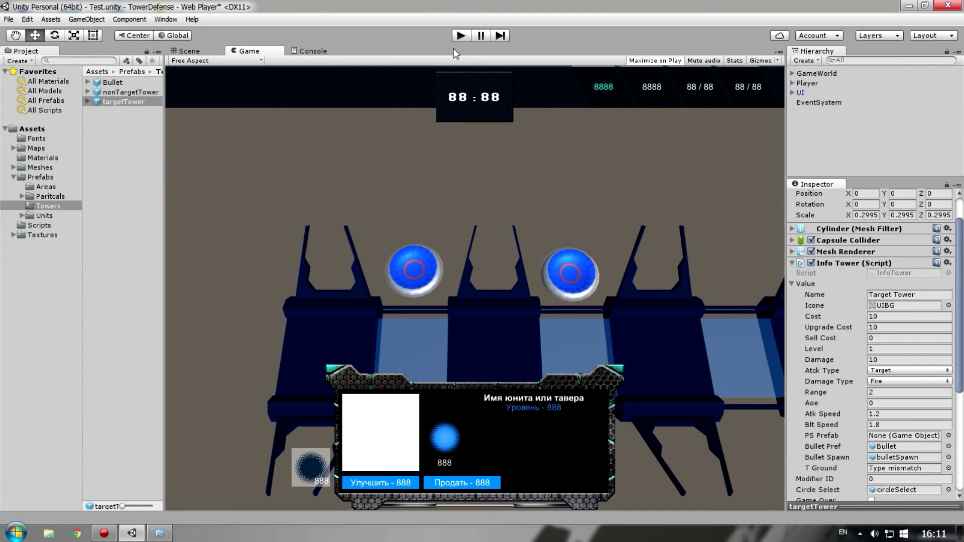
Step: Play-test the level, building a Target Tower on the right pad and inspecting it and a cube unit
left_click(460, 36)
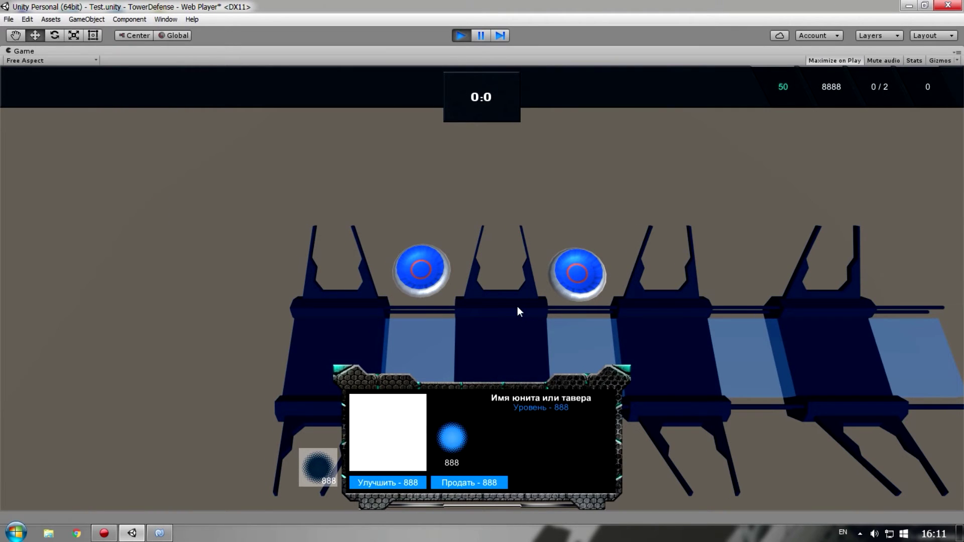
left_click(928, 138)
left_click(587, 272)
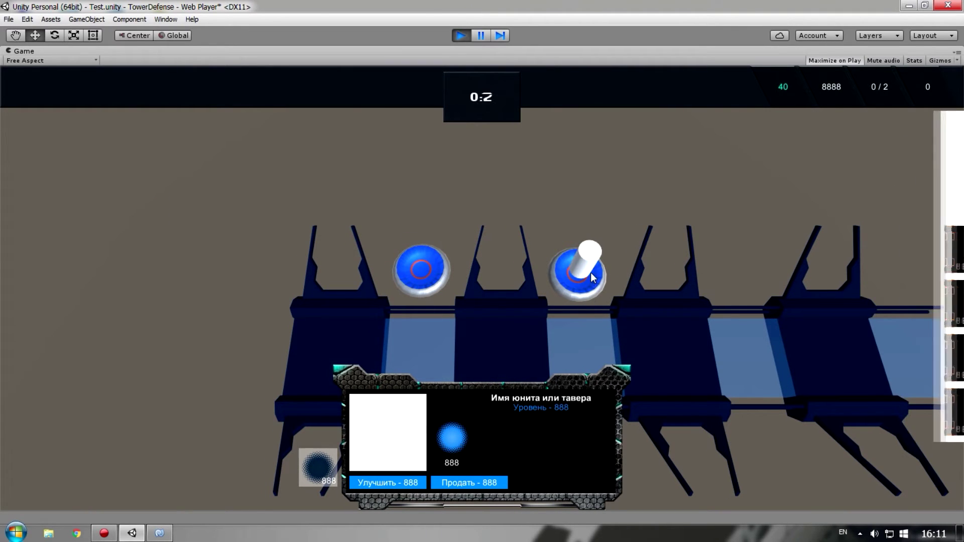
left_click(493, 332)
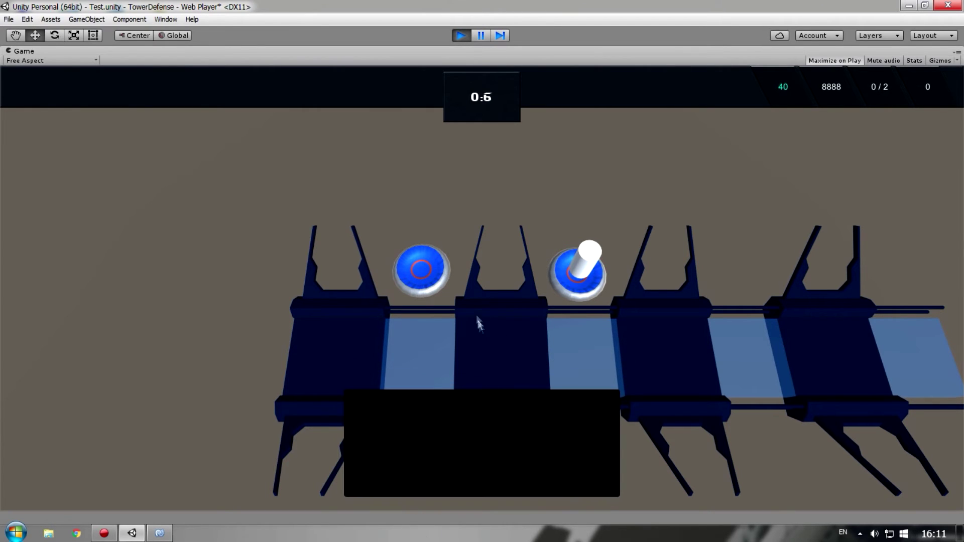
left_click(562, 286)
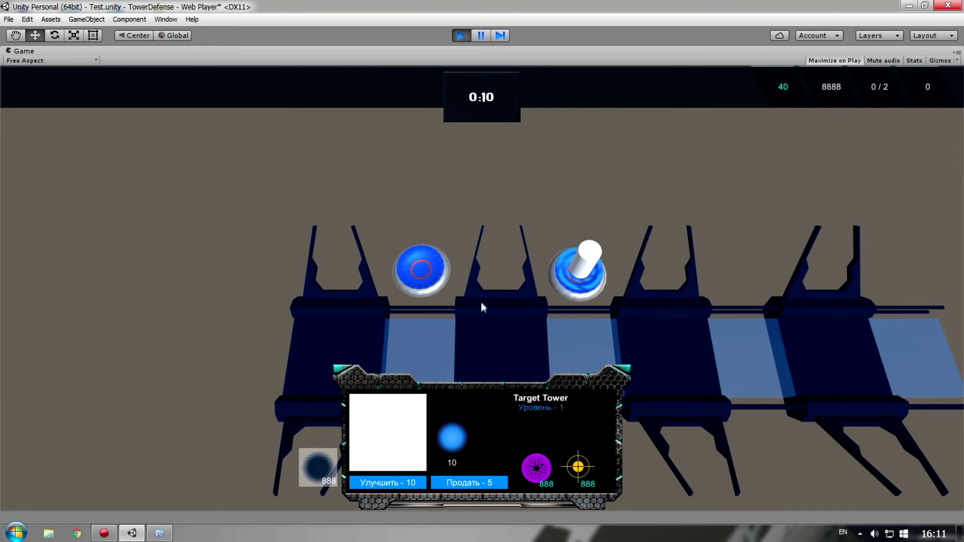
left_click(352, 347)
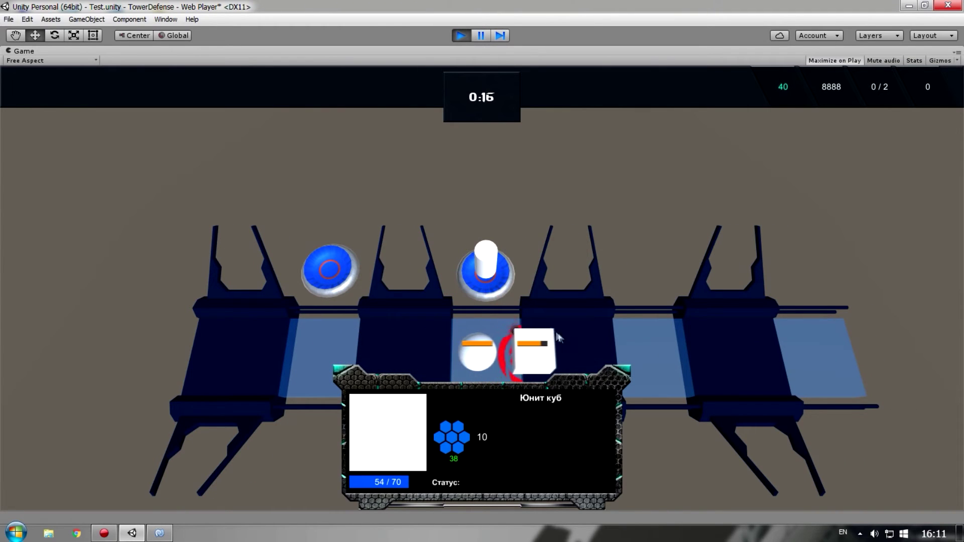
left_click(461, 35)
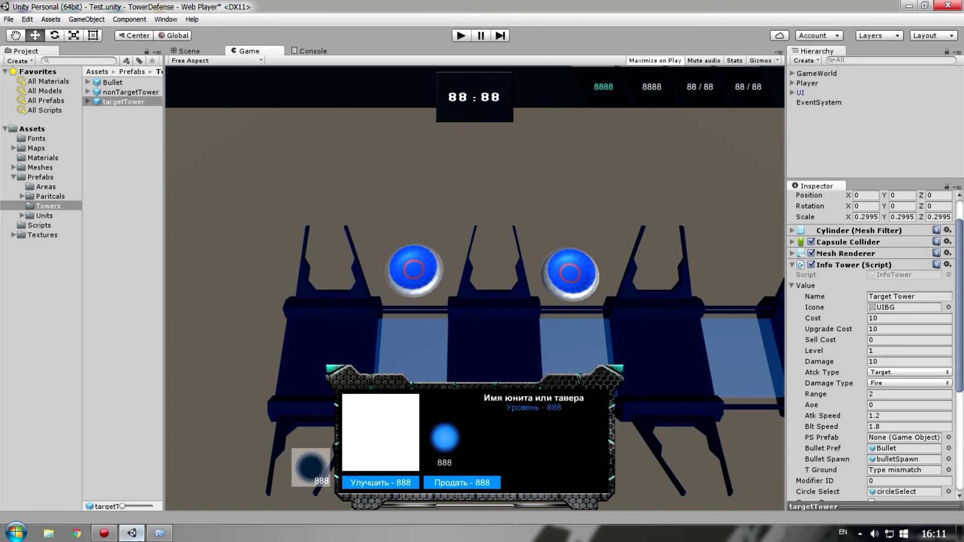
Step: In Unit.cs, change the resistFire default on line 14 from 20.0f to 10.0f
mouse_move(152, 538)
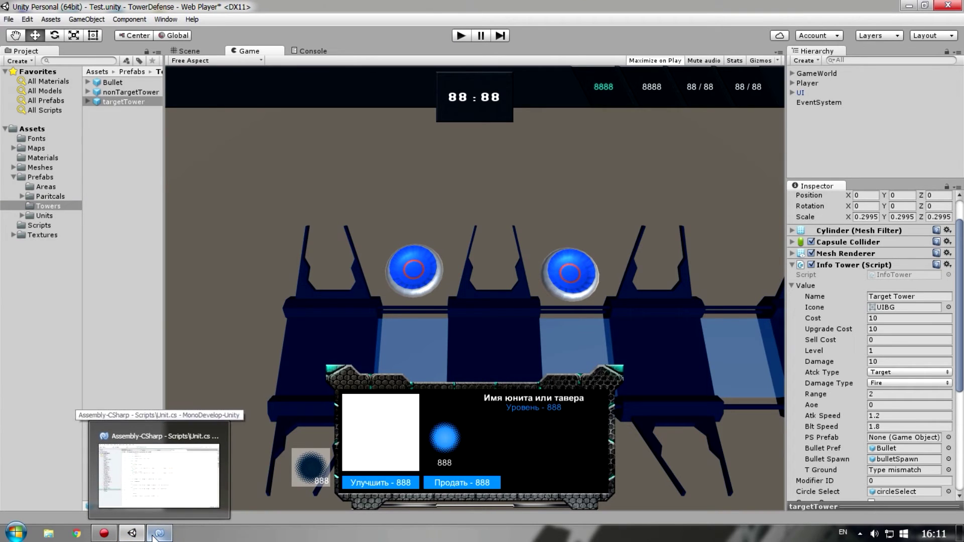
left_click(153, 536)
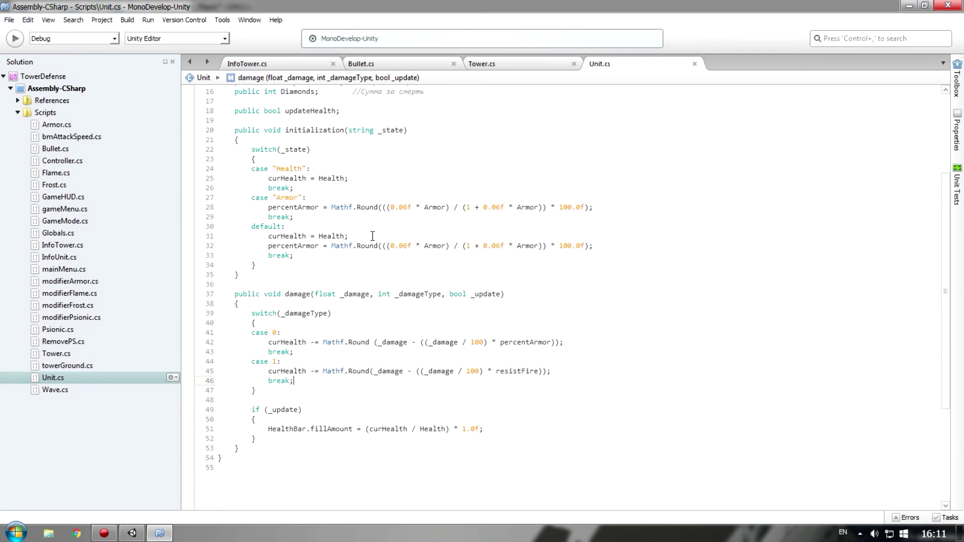
scroll(369, 234, "up", 2)
left_click(347, 120)
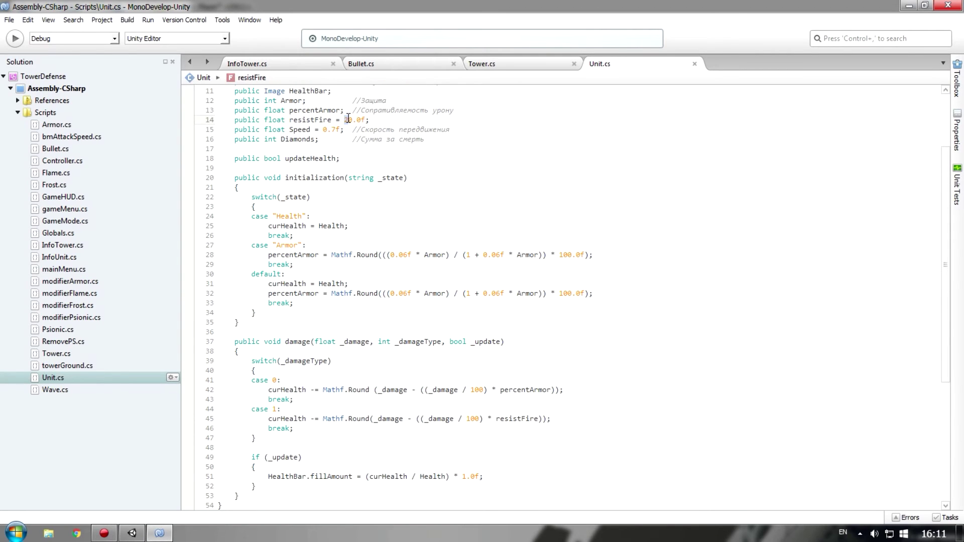
scroll(392, 172, "up", 2)
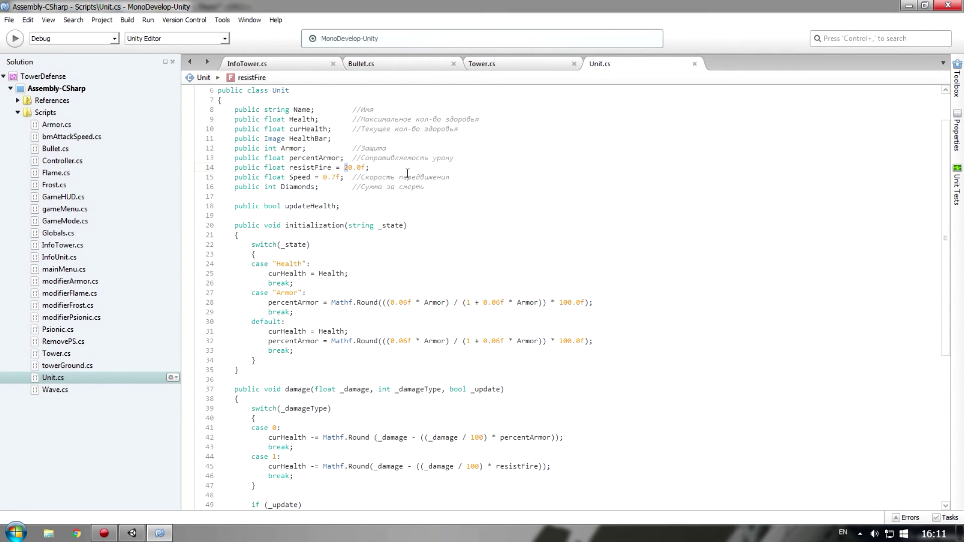
type("1")
left_click(908, 5)
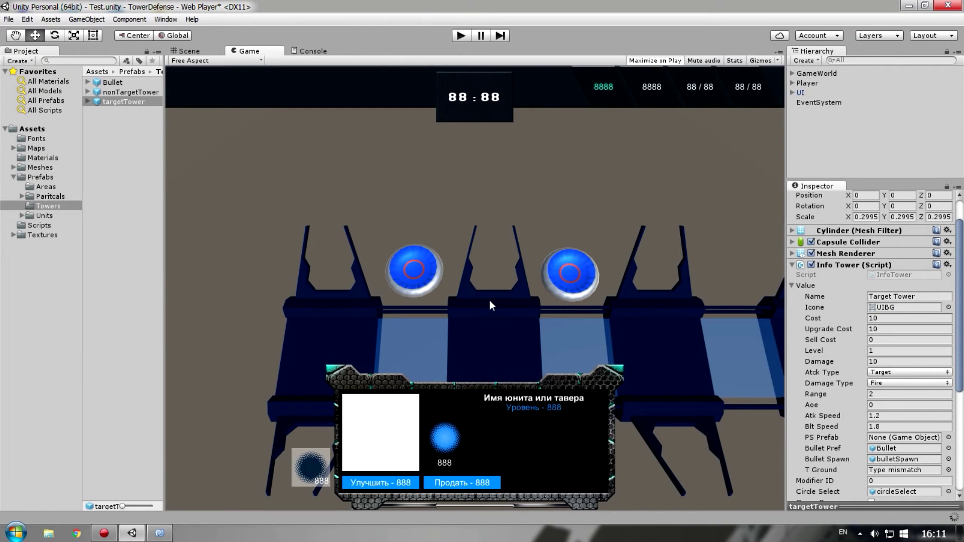
Step: Replay with a Target Tower on the right pad and watch a cube unit's health drop from 70 to 54
left_click(460, 36)
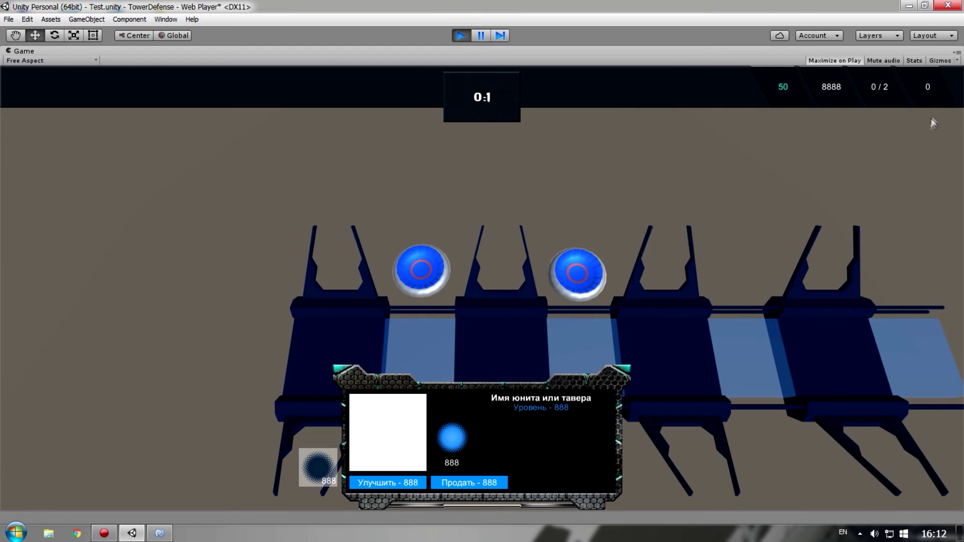
left_click(586, 260)
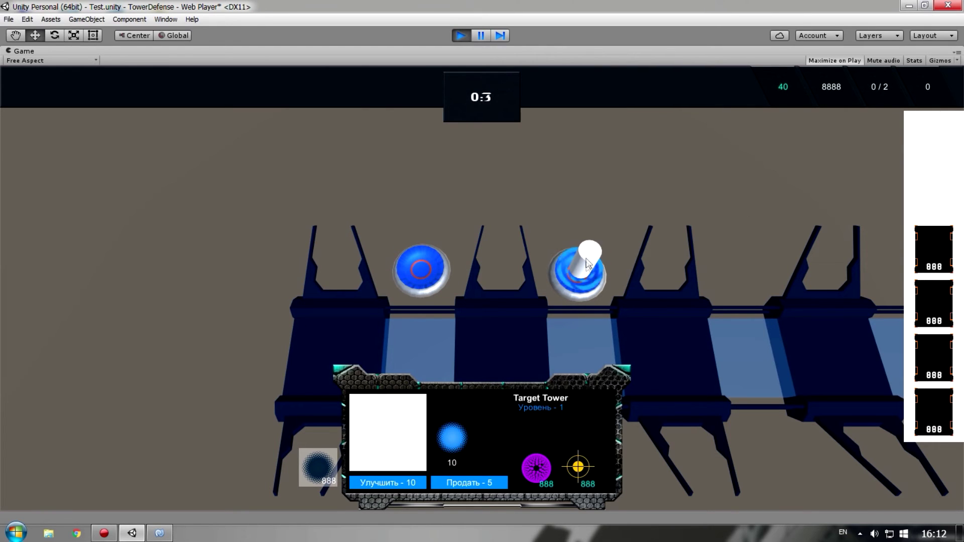
left_click(668, 337)
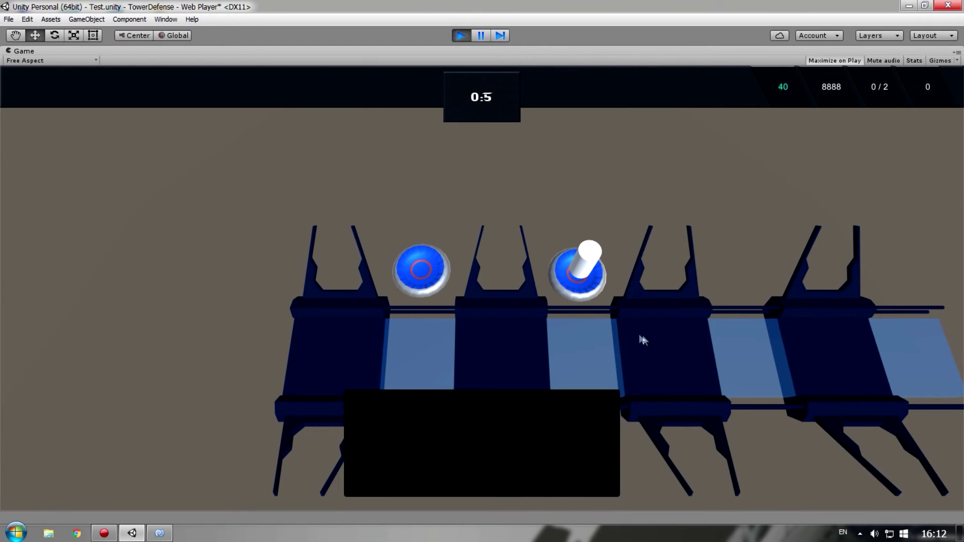
left_click_drag(694, 380, 650, 345)
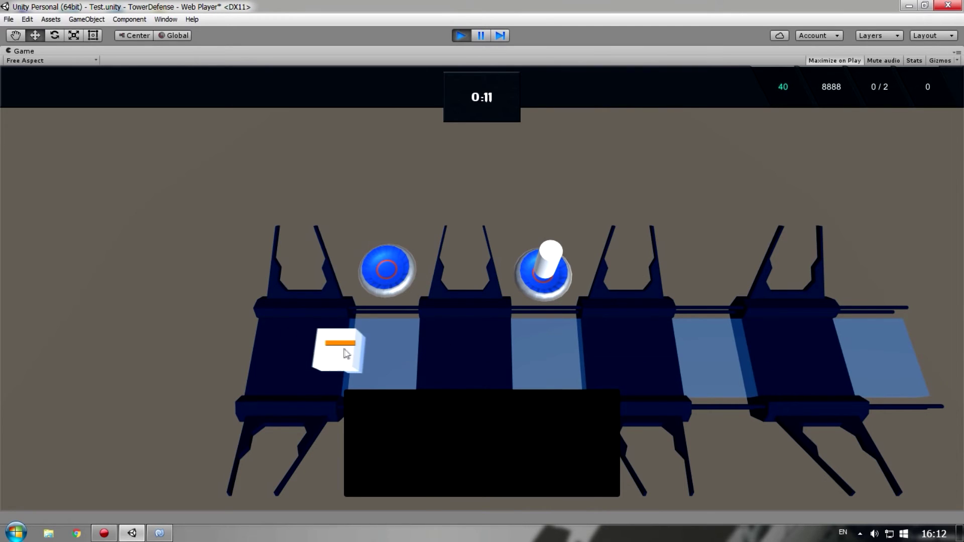
left_click(341, 346)
left_click_drag(557, 351, 502, 313)
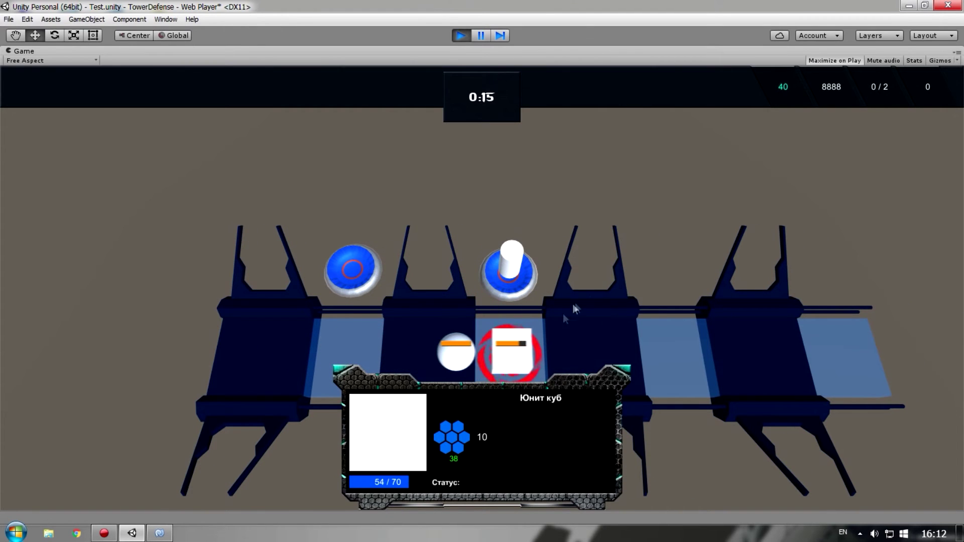
left_click(458, 39)
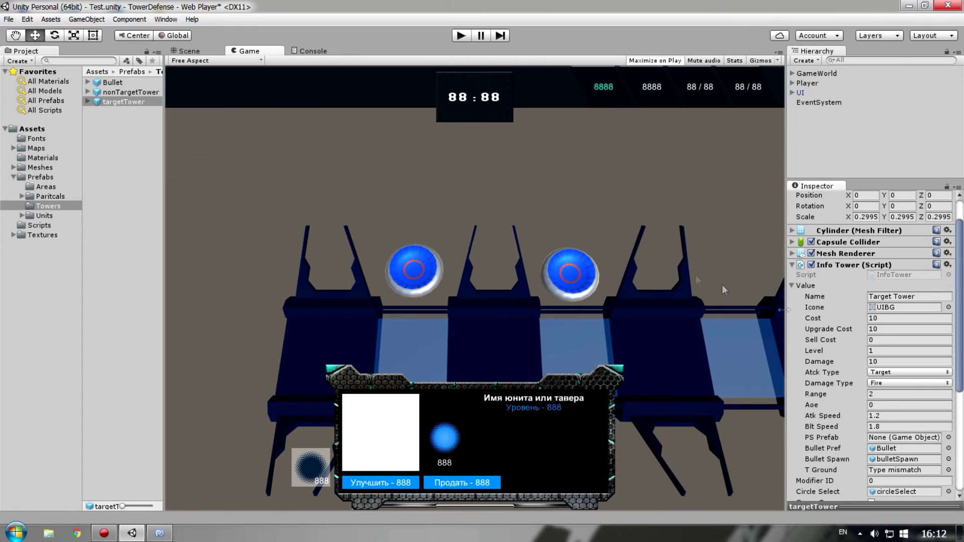
Step: Confirm the targetTower prefab keeps Fire damage type with Damage 10, then bring up the Start menu
scroll(812, 372, "down", 2)
left_click(881, 346)
left_click(878, 361)
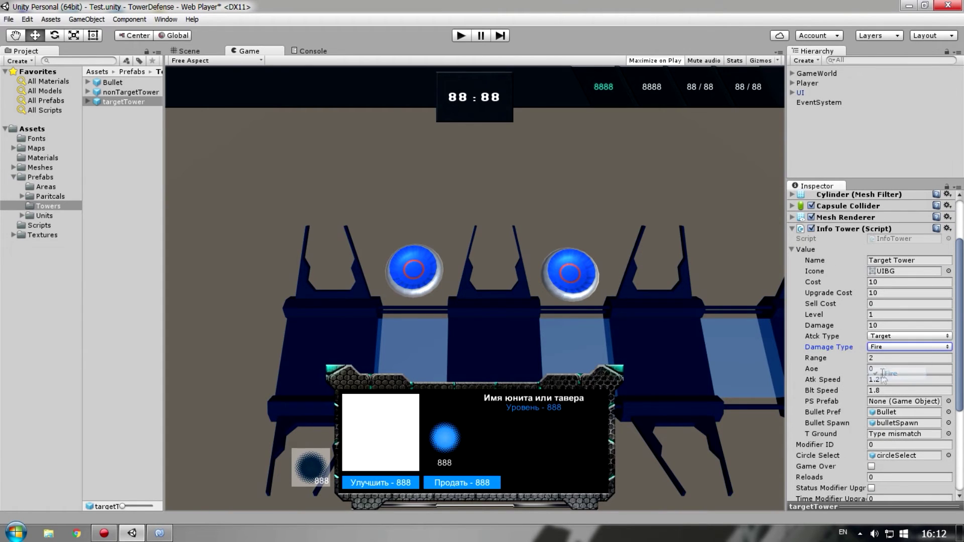
left_click(886, 324)
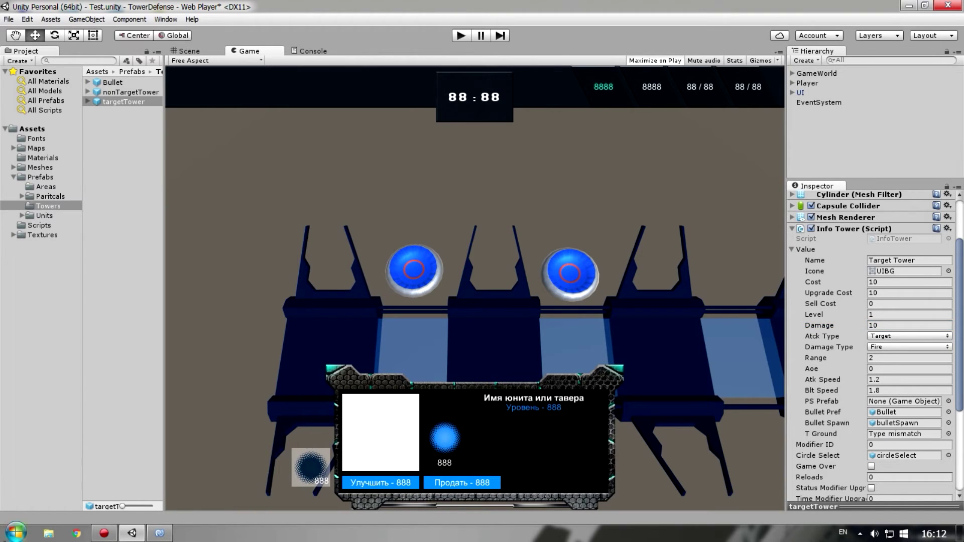
left_click(15, 532)
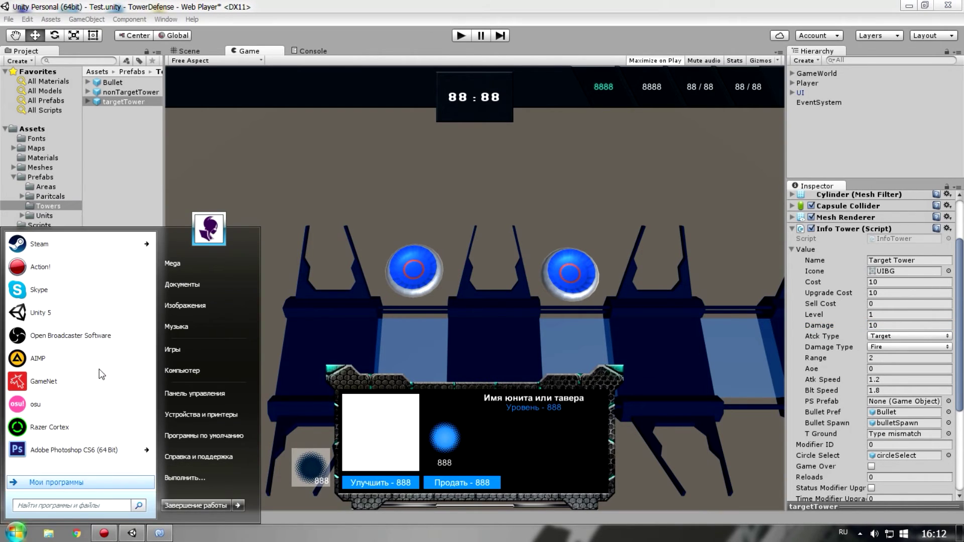
Step: Launch Calculator from All Programs > Accessories and move it to the screen centre
left_click(91, 482)
scroll(102, 424, "down", 2)
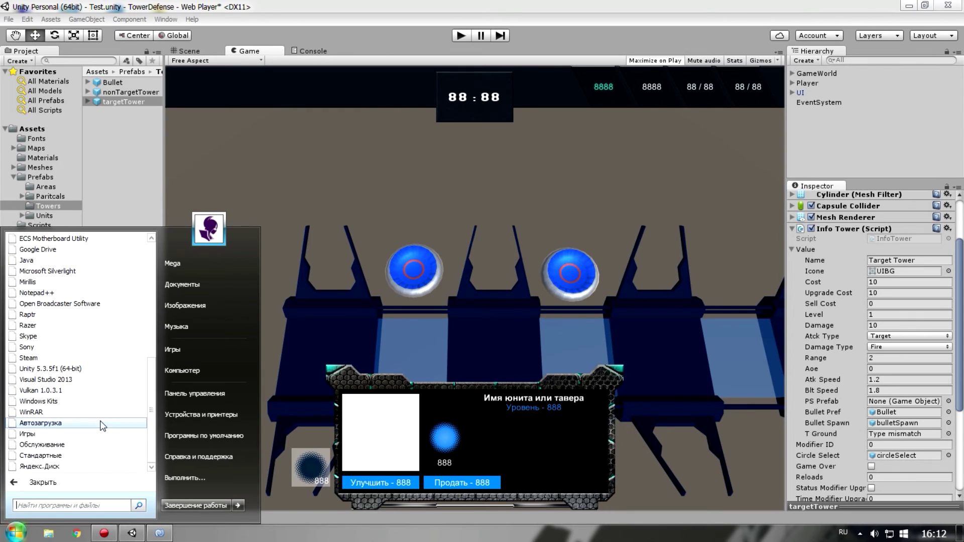
left_click(75, 461)
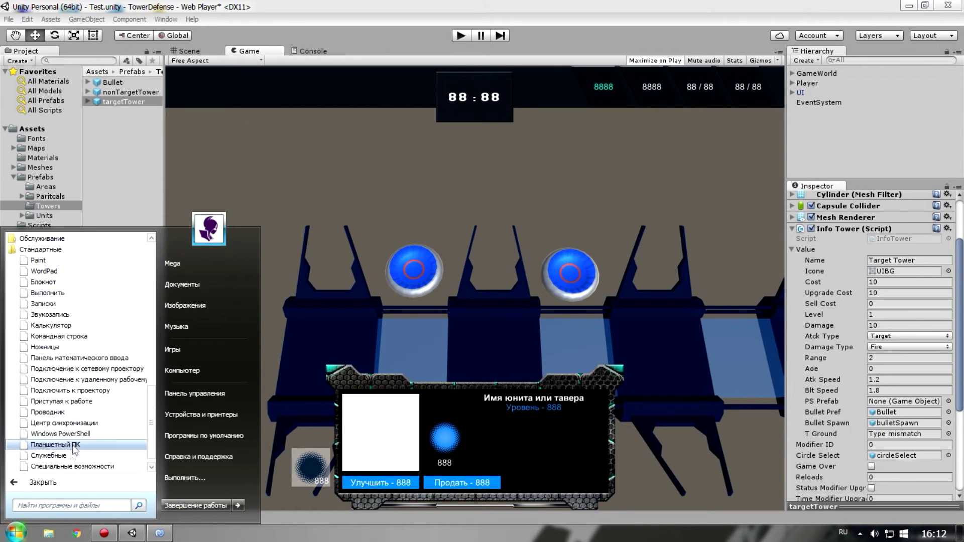
left_click(58, 325)
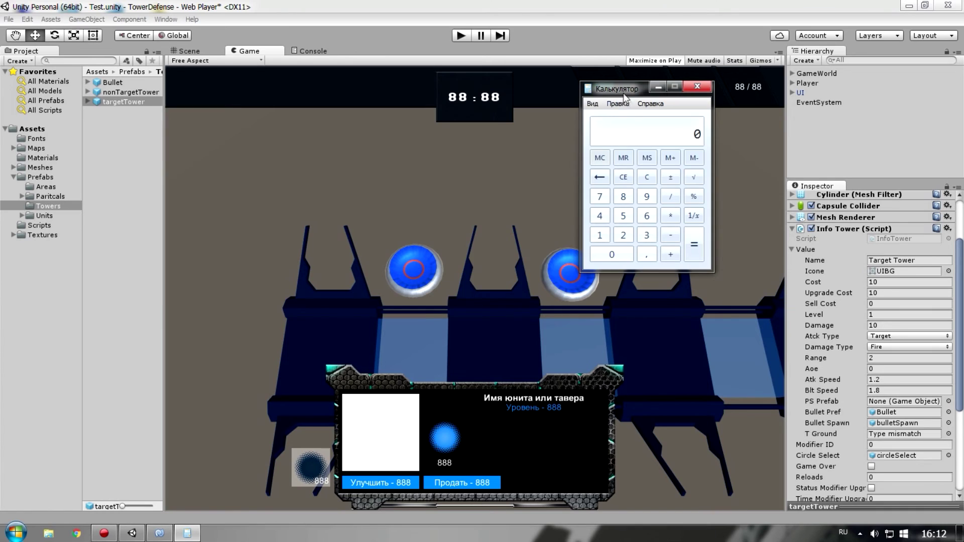
left_click_drag(623, 97, 420, 182)
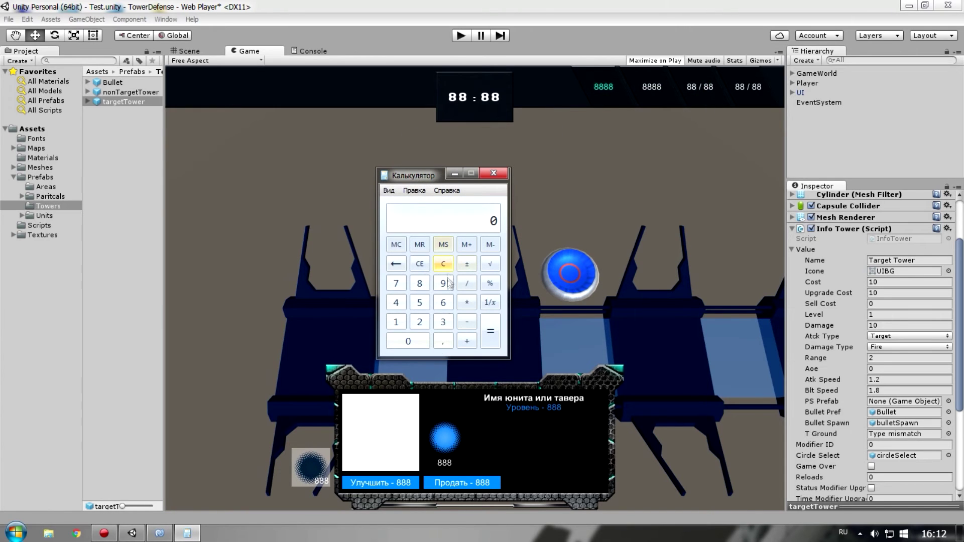
Step: Compute 10 ÷ 100 × 20 = 2, then clear the calculator
left_click(395, 322)
left_click(409, 341)
left_click(466, 283)
left_click(396, 322)
double_click(406, 345)
left_click(490, 332)
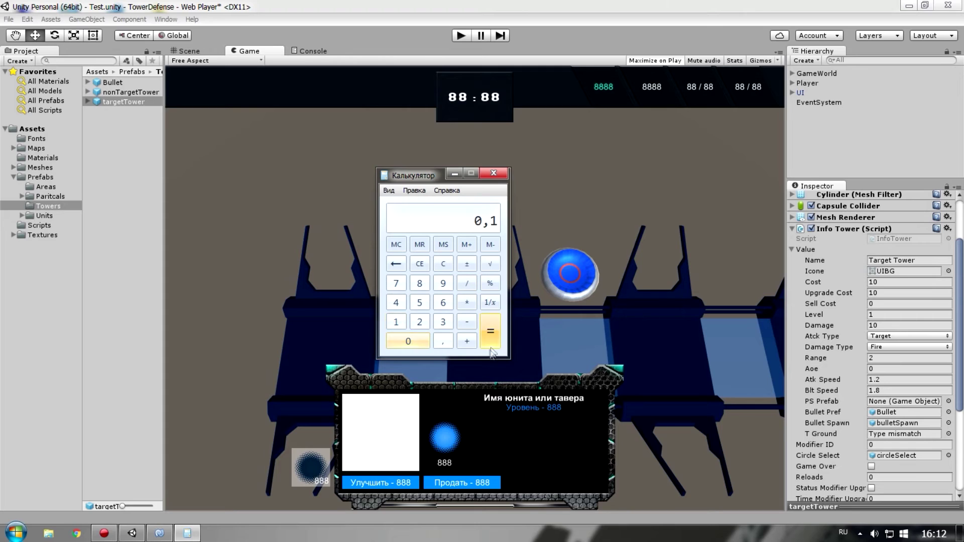
left_click(467, 303)
left_click(419, 322)
left_click(408, 341)
left_click(490, 332)
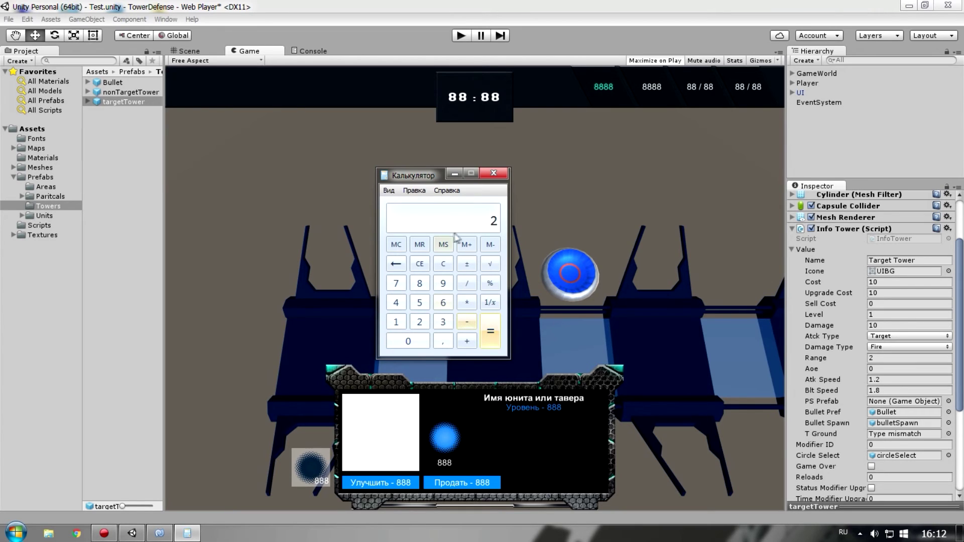
left_click(442, 264)
left_click(160, 534)
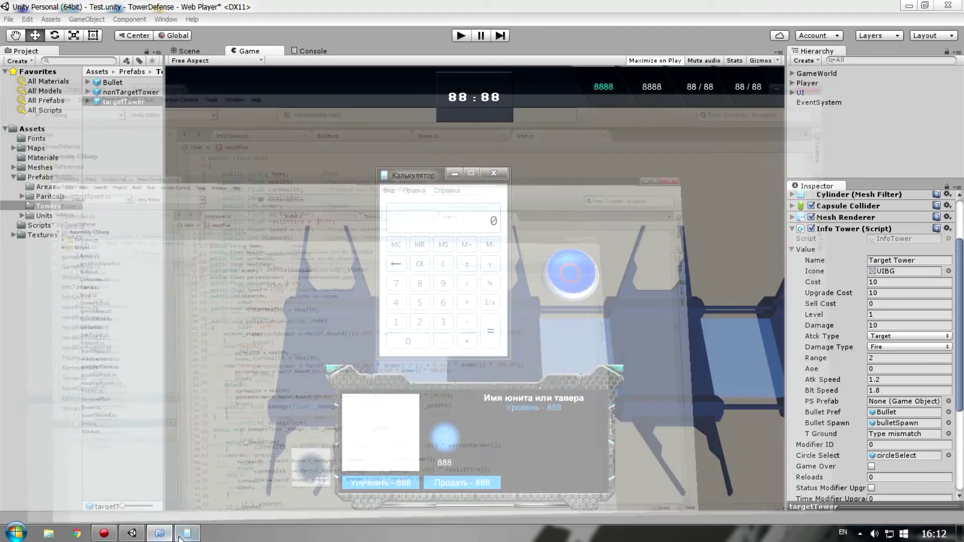
Step: Compute 10 ÷ 100 × 10 = 1, the damage lost to resistFire 10
mouse_move(187, 533)
left_click(187, 467)
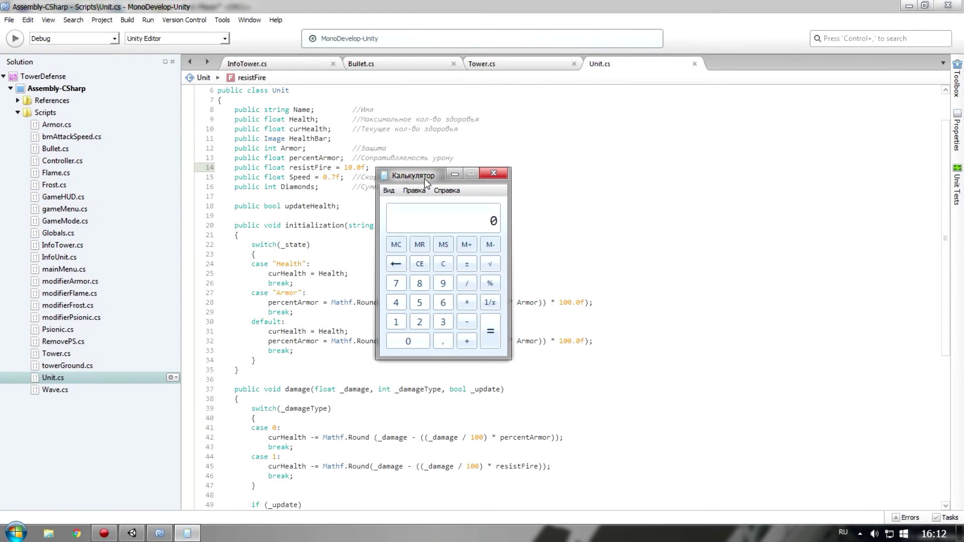
left_click_drag(405, 180, 531, 154)
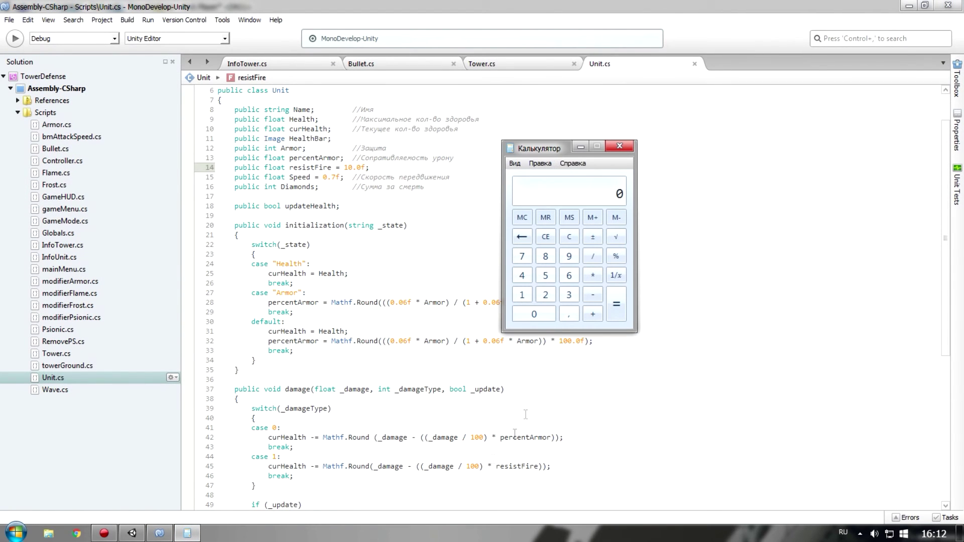
left_click(521, 295)
left_click(534, 316)
left_click(592, 256)
left_click(522, 294)
double_click(527, 317)
left_click(616, 306)
left_click(592, 276)
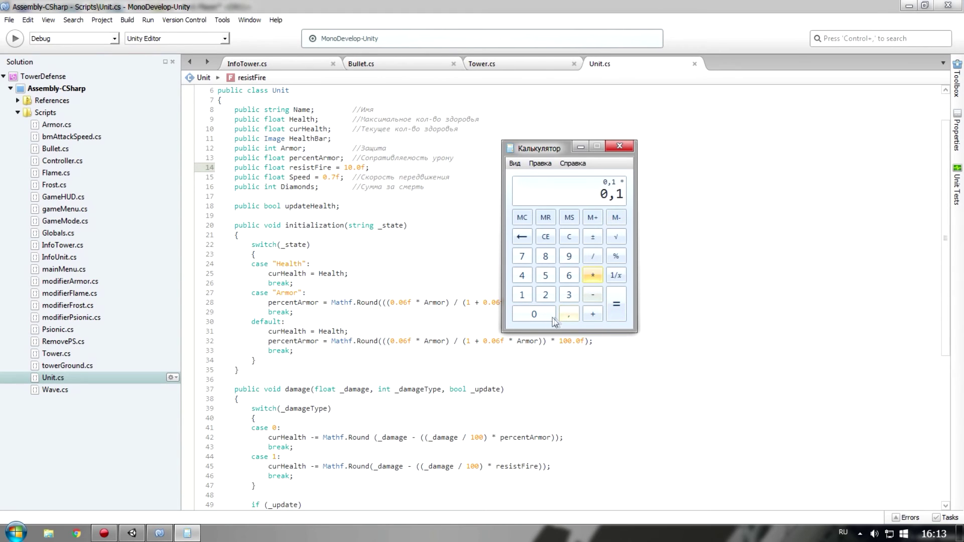
left_click(519, 297)
left_click(536, 314)
left_click(613, 317)
Step: Close Calculator and review the resistFire damage-reduction formula on line 45 of Unit.cs
left_click_drag(544, 150, 557, 187)
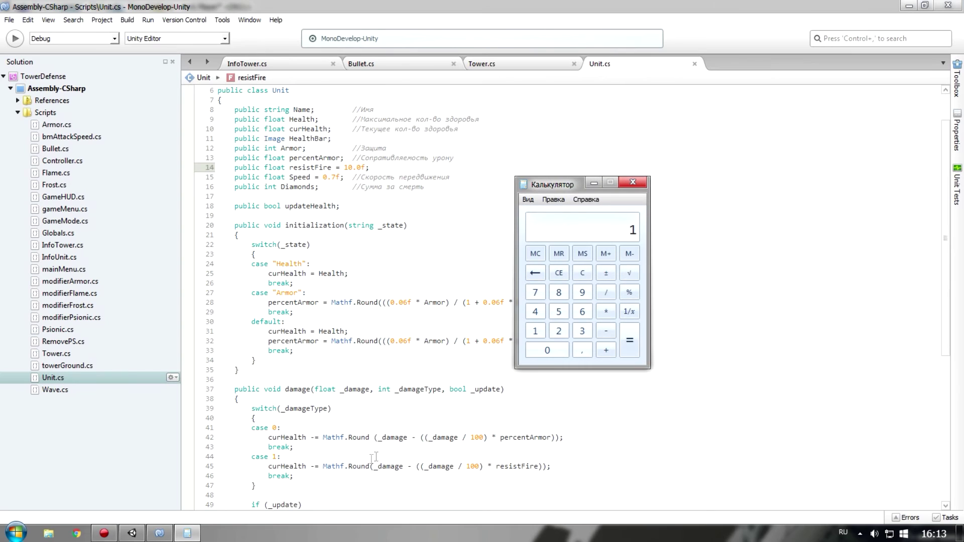
left_click(634, 183)
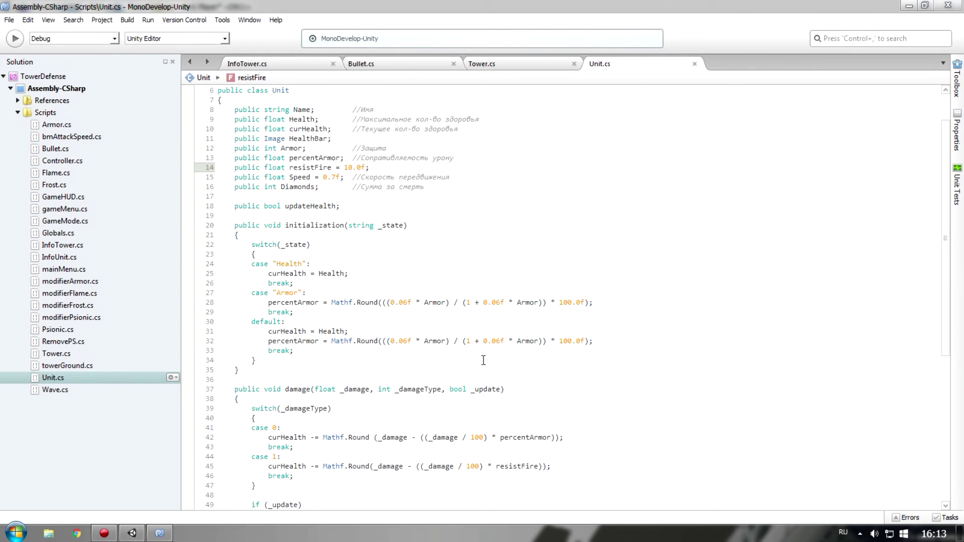
left_click(346, 466)
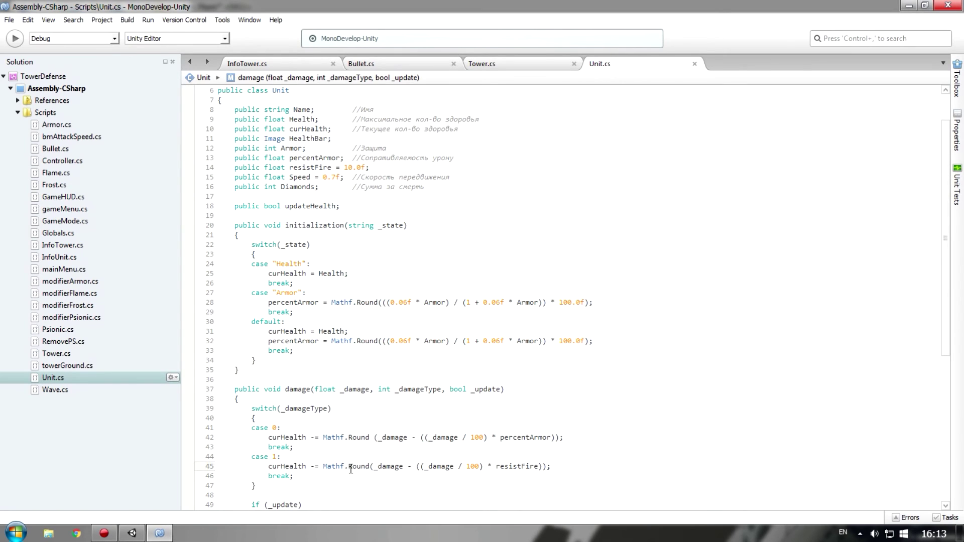
double_click(348, 467)
scroll(364, 481, "down", 2)
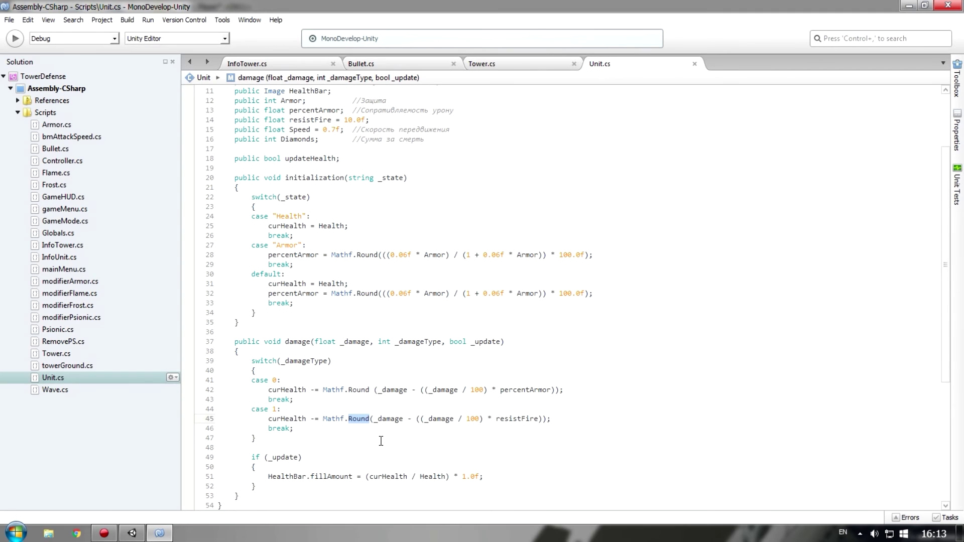
scroll(381, 441, "down", 2)
left_click(405, 371)
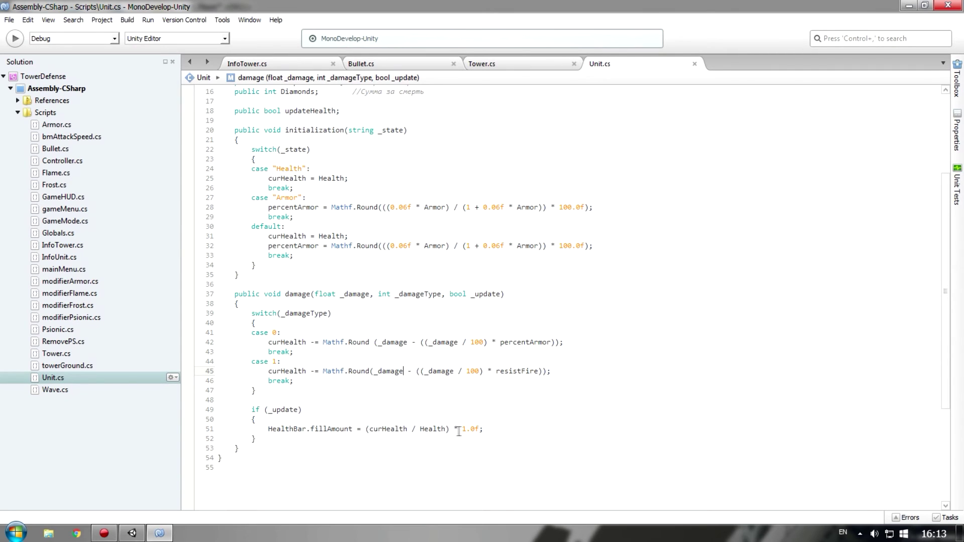
scroll(461, 370, "up", 2)
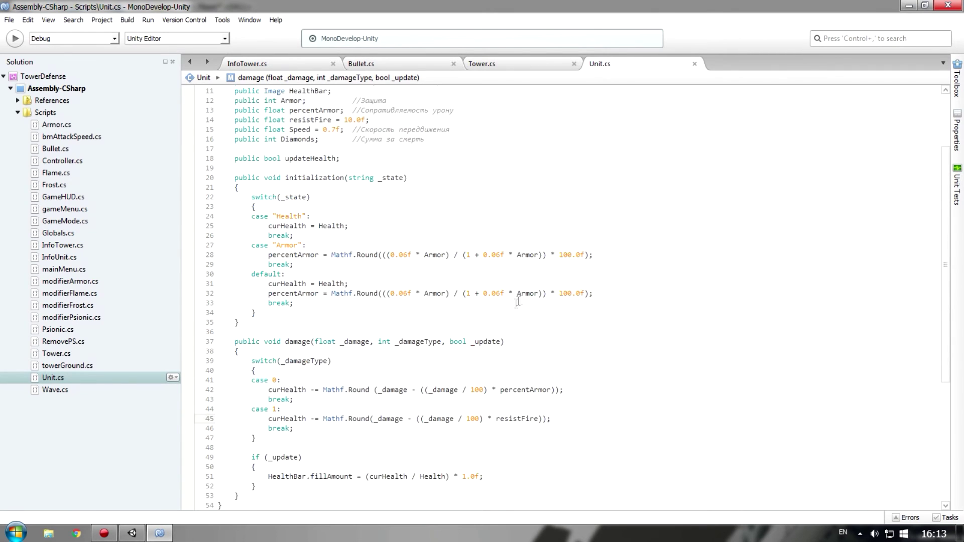
scroll(462, 370, "up", 3)
left_click(909, 6)
scroll(819, 399, "down", 4)
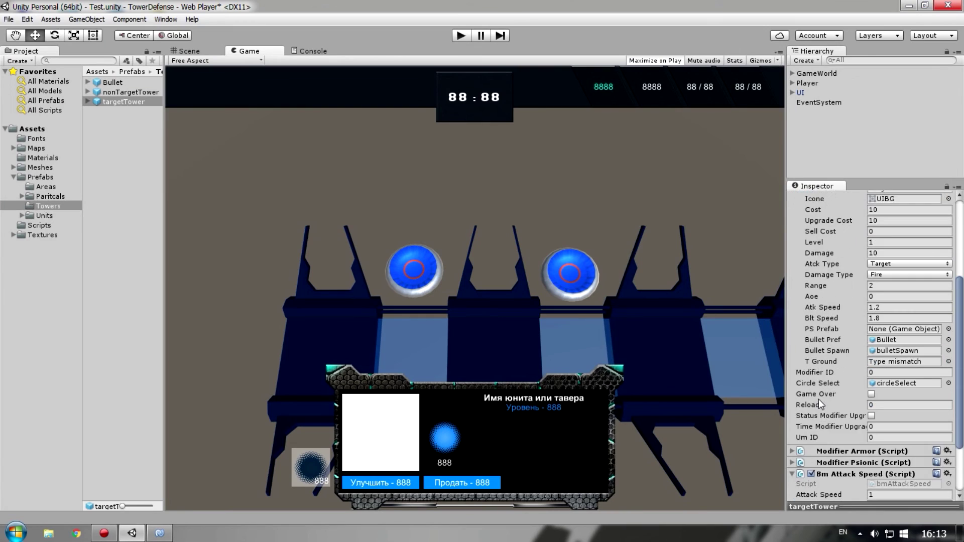
Step: Browse to Prefabs/Units/Wave_1 and check that unitSphere and unitCube both have Resist Fire 20
scroll(827, 396, "down", 2)
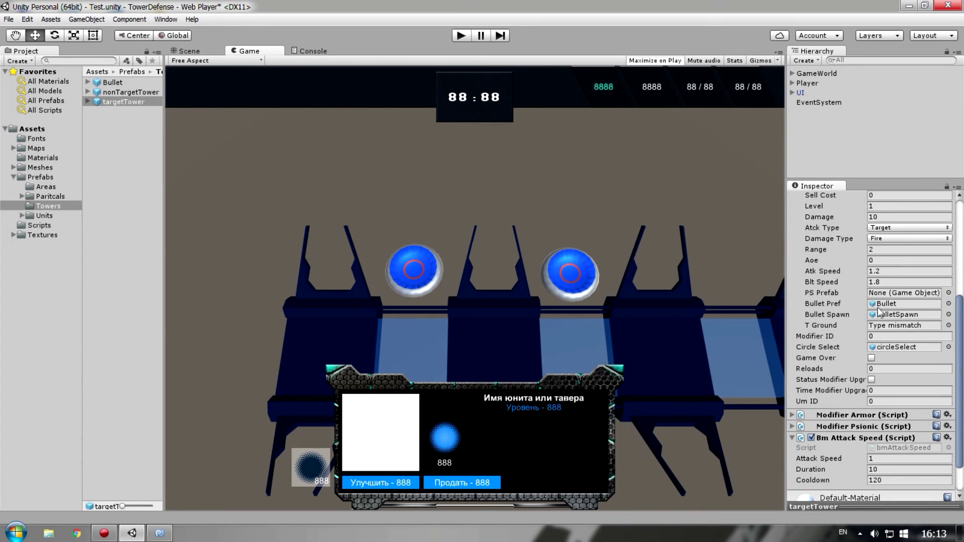
scroll(845, 374, "up", 4)
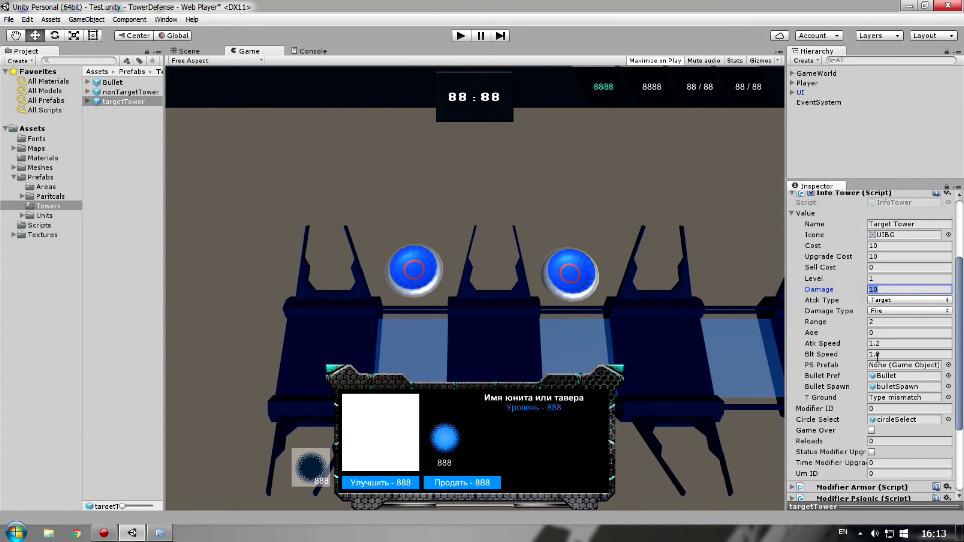
left_click(56, 190)
left_click(29, 217)
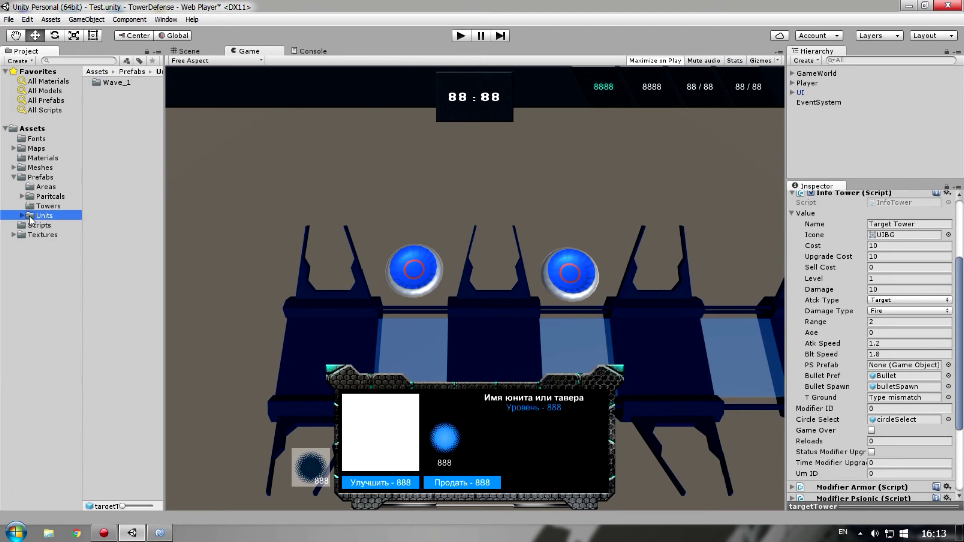
left_click(22, 215)
left_click(44, 226)
left_click(112, 92)
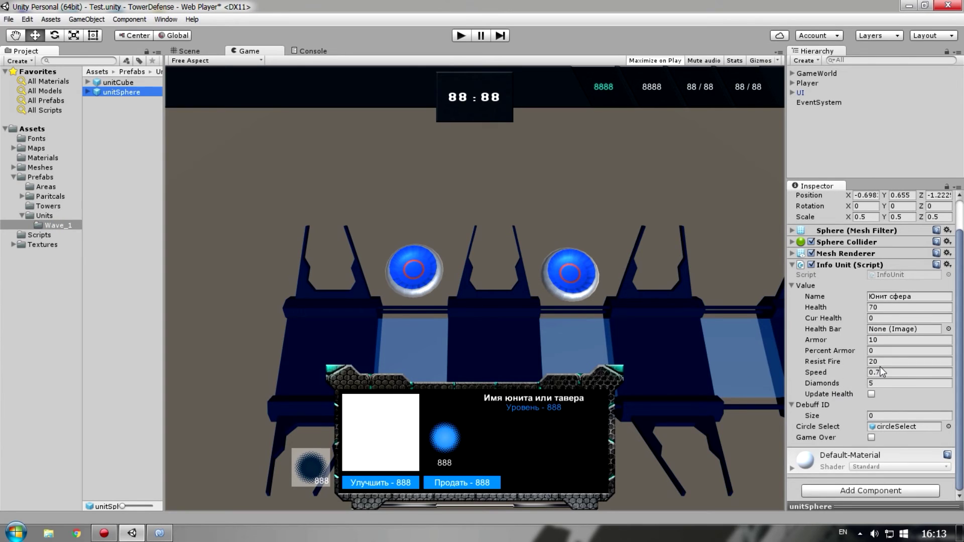
left_click(879, 362)
left_click(125, 82)
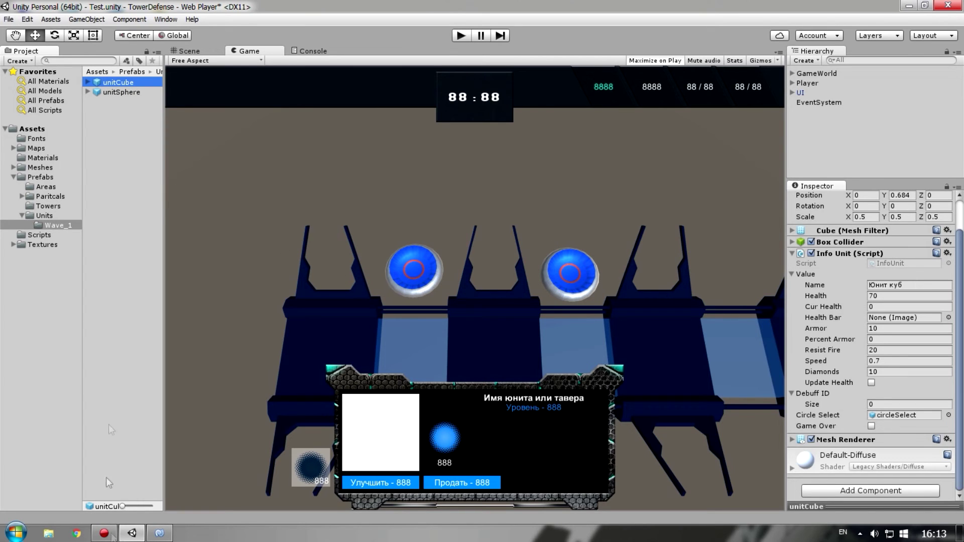
left_click(160, 534)
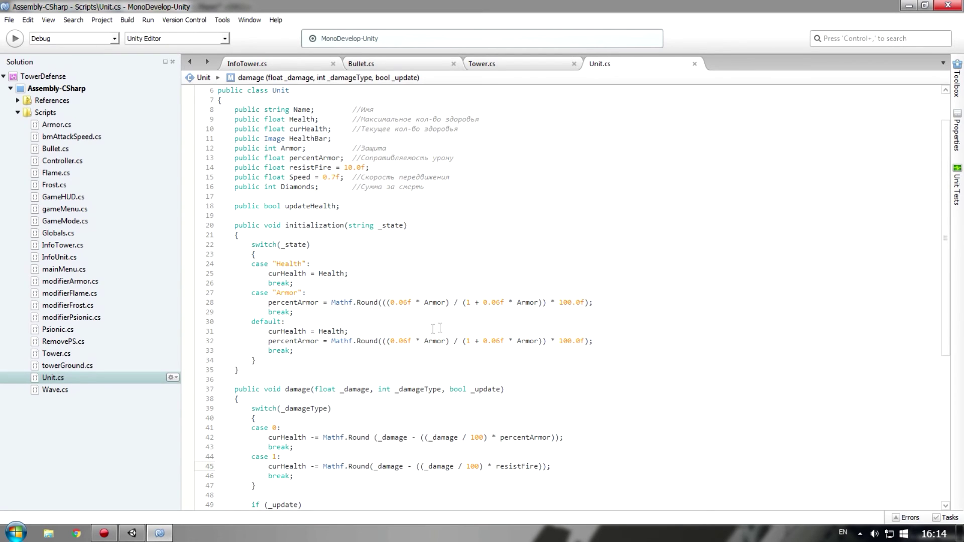
Step: Compare line 14's resistFire default of 10.0f with the unitSphere and unitCube prefab values
scroll(435, 326, "up", 2)
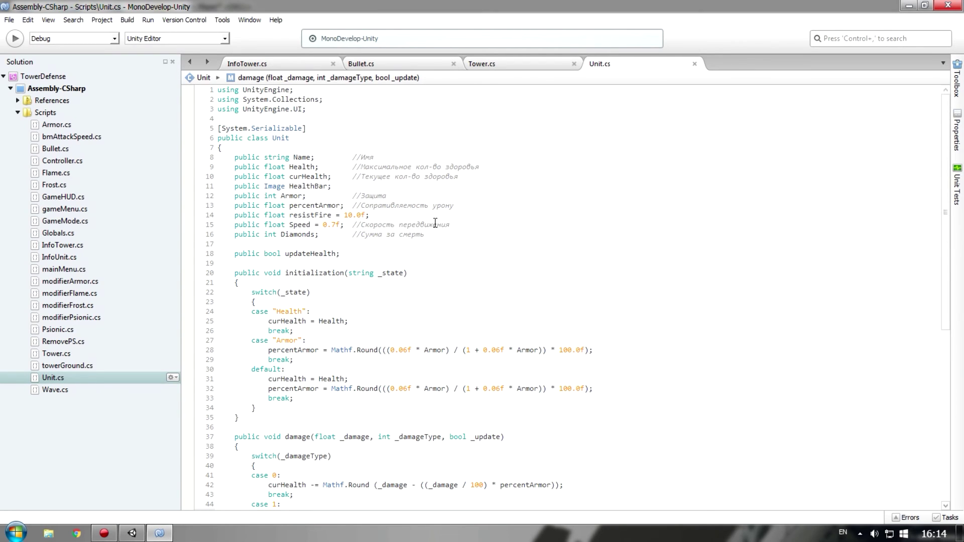
left_click(370, 218)
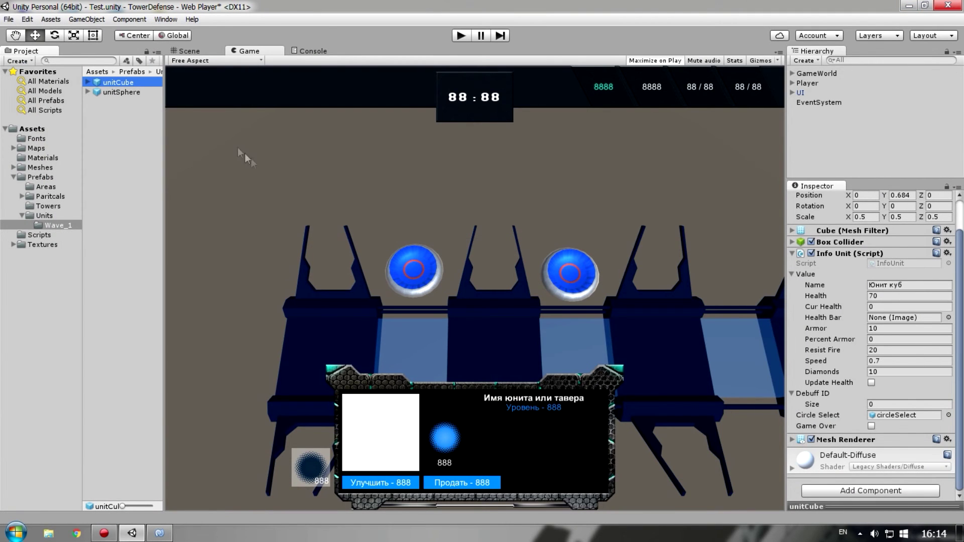
left_click(115, 94)
left_click(115, 83)
left_click(877, 351)
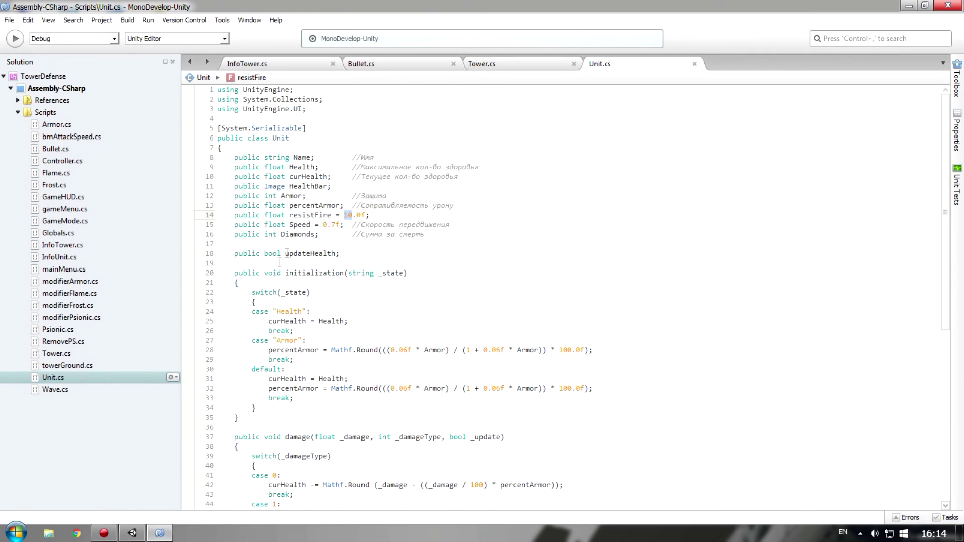
left_click_drag(345, 214, 352, 215)
left_click(907, 6)
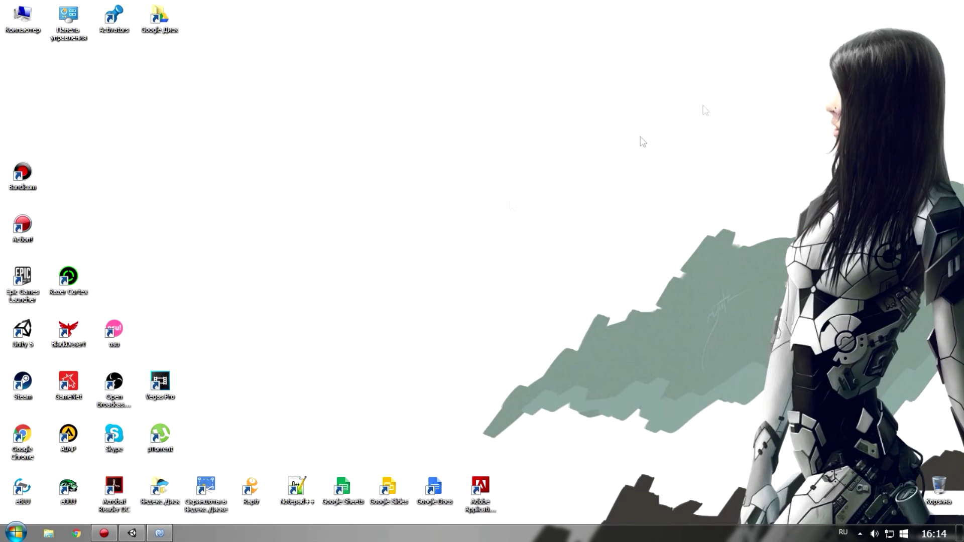
Step: Flip between the unitCube and unitSphere prefabs in Wave_1 to compare their settings
left_click(132, 533)
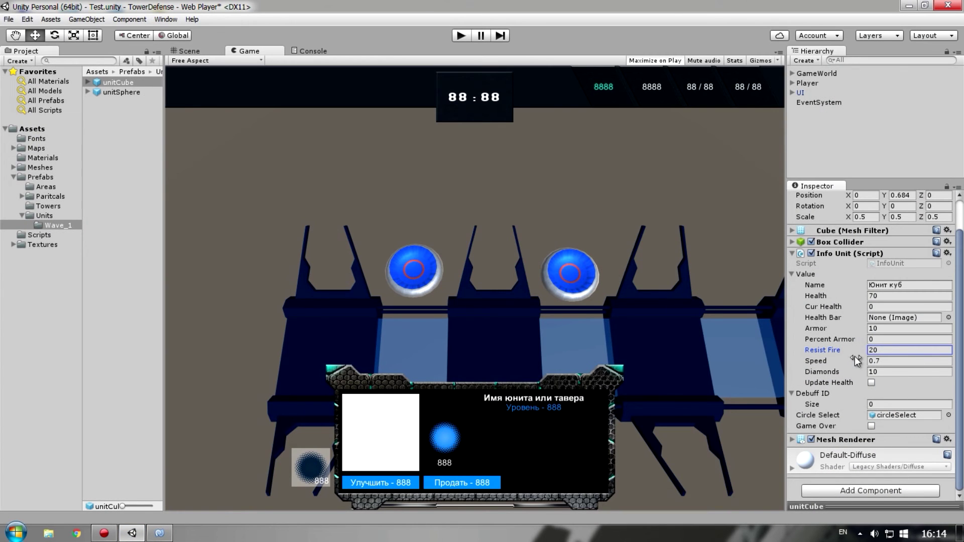
left_click(121, 152)
left_click(118, 86)
left_click(121, 92)
left_click(119, 84)
left_click(133, 103)
left_click(120, 82)
left_click(127, 91)
left_click(121, 83)
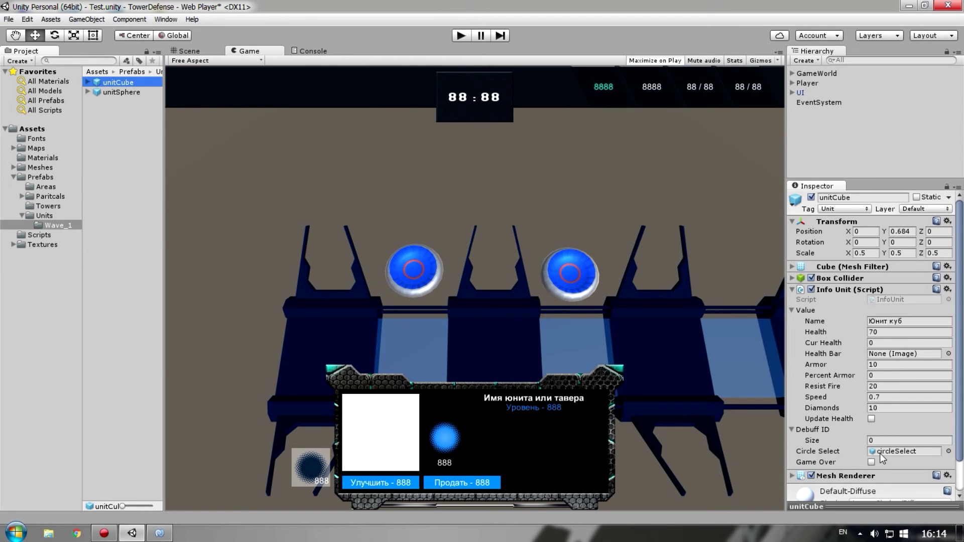
Step: Recheck the 10.0f resistFire default in Unit.cs, then focus unitCube's Resist Fire field
left_click(159, 532)
left_click(345, 215)
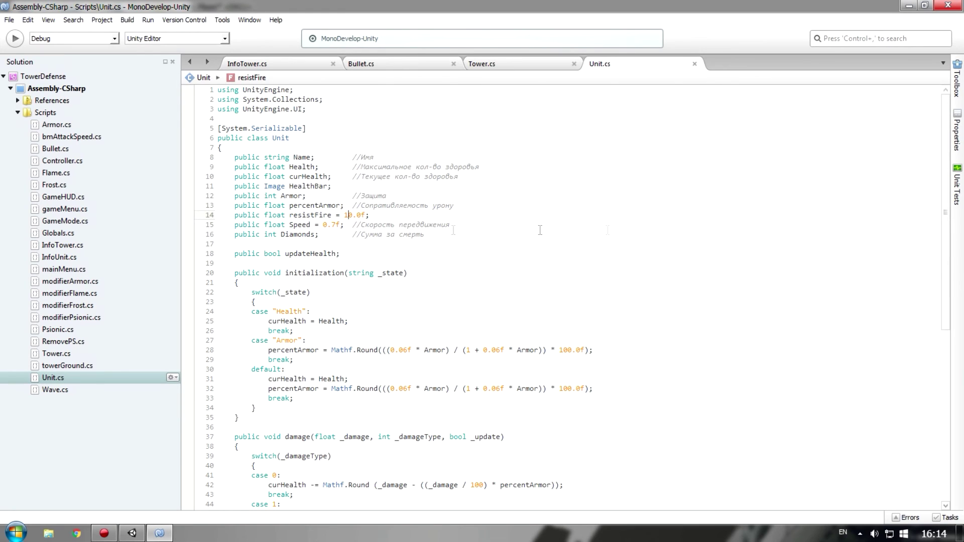
key("shift+Left")
left_click(908, 6)
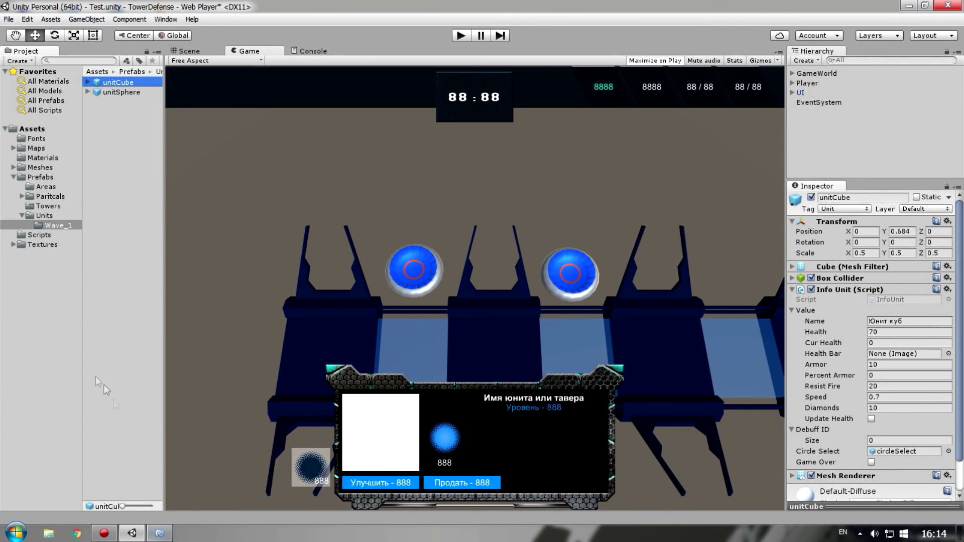
left_click(889, 385)
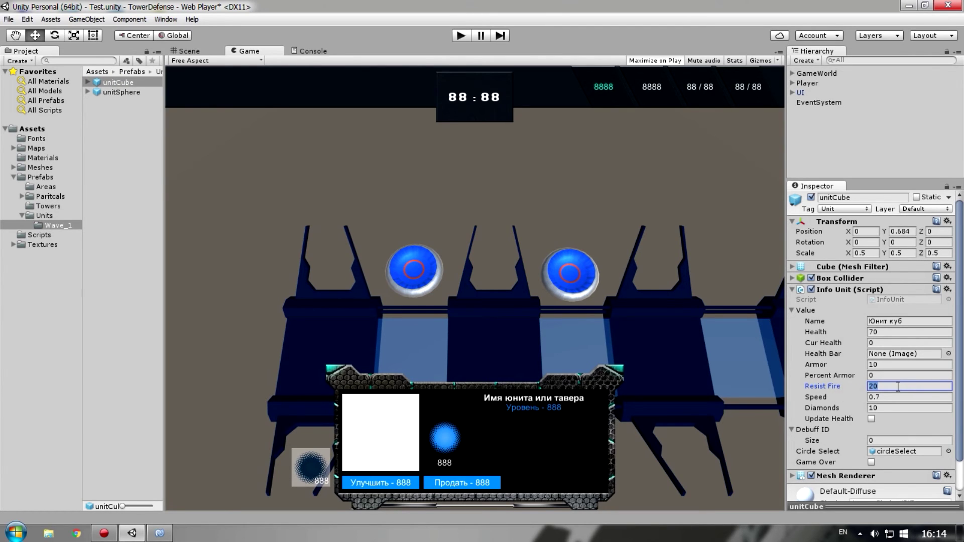
type("10")
Step: Set the unitSphere prefab's Resist Fire to 10 and start play mode
left_click(121, 91)
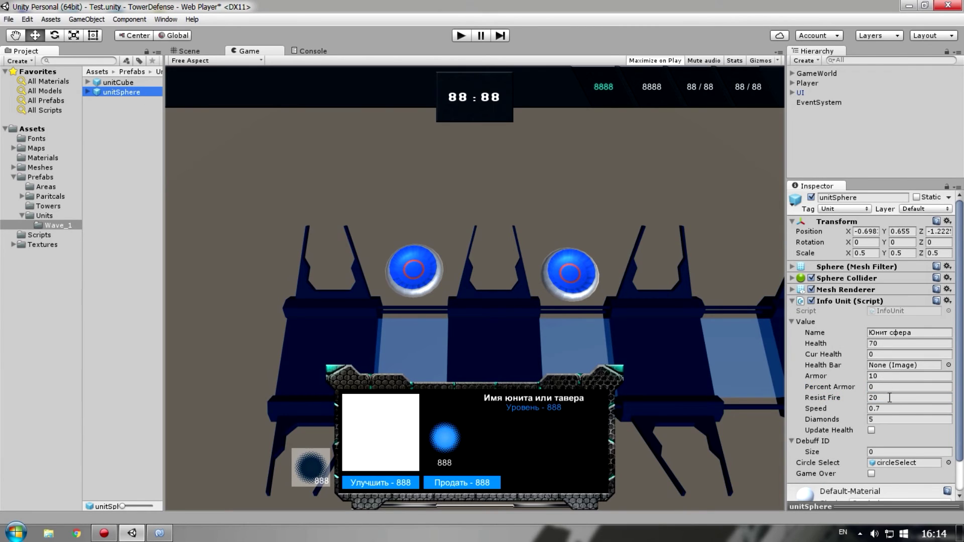
left_click(886, 399)
type("10")
left_click(461, 35)
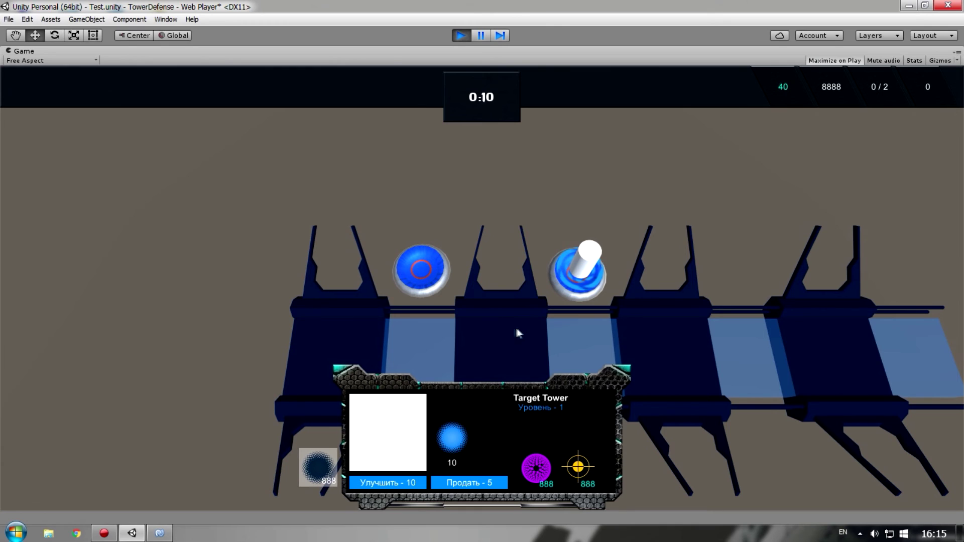
Step: Watch the cube unit's health fall from 70 to 52 under tower fire, then stop play mode
left_click(399, 343)
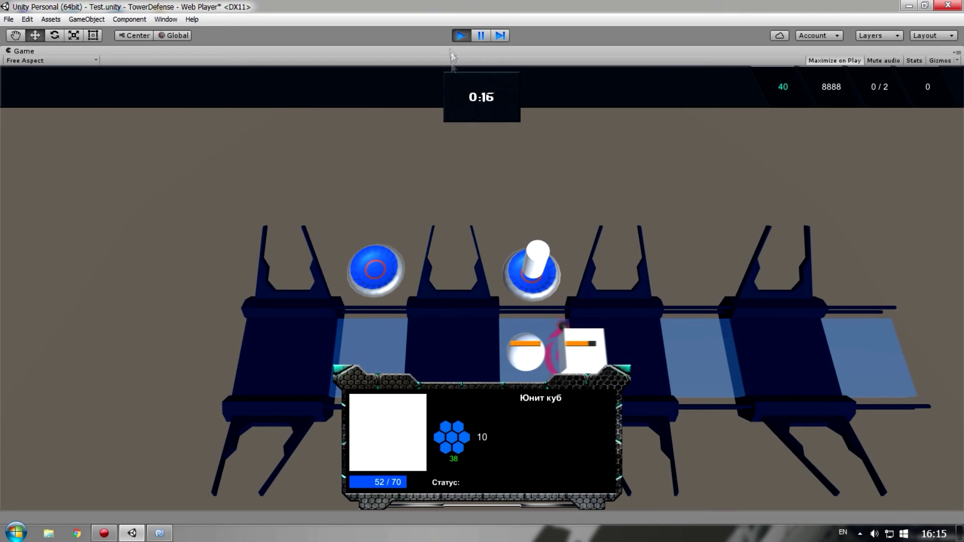
left_click(467, 35)
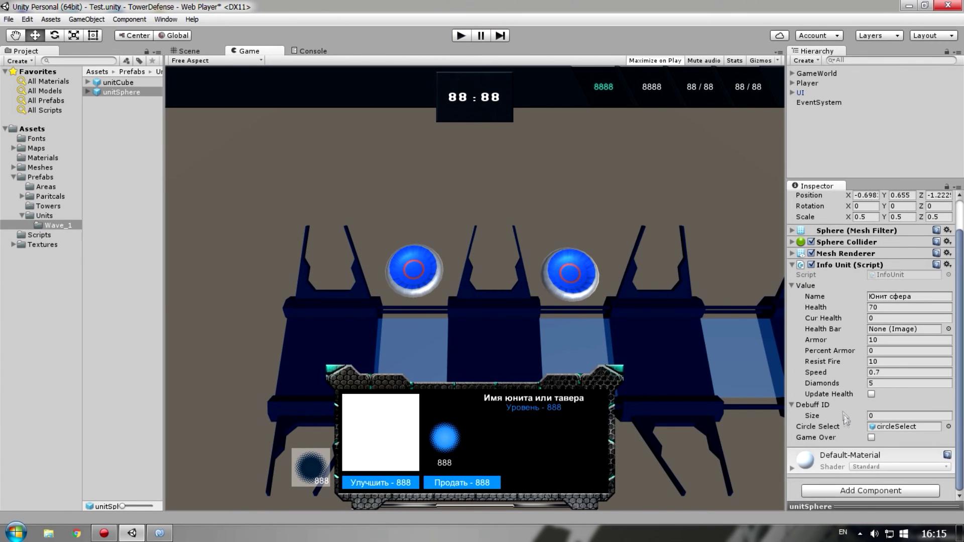
Step: Change the targetTower prefab's Damage Type from Fire to Normal
left_click(48, 207)
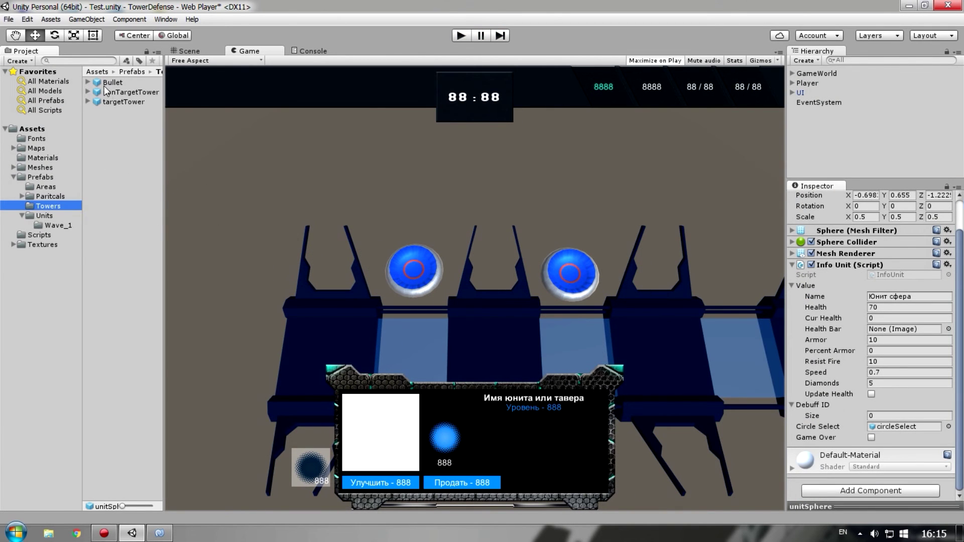
left_click(120, 101)
left_click(887, 381)
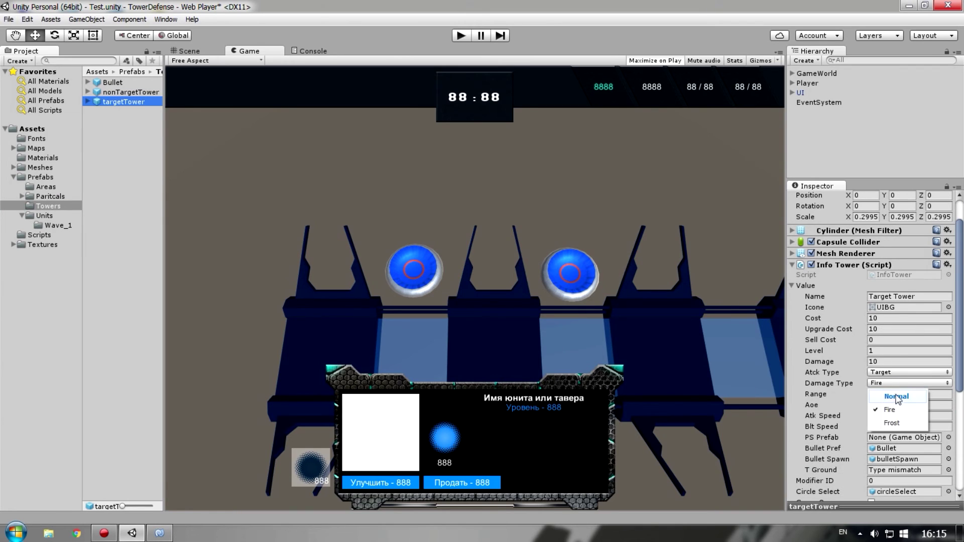
left_click(894, 392)
left_click(106, 92)
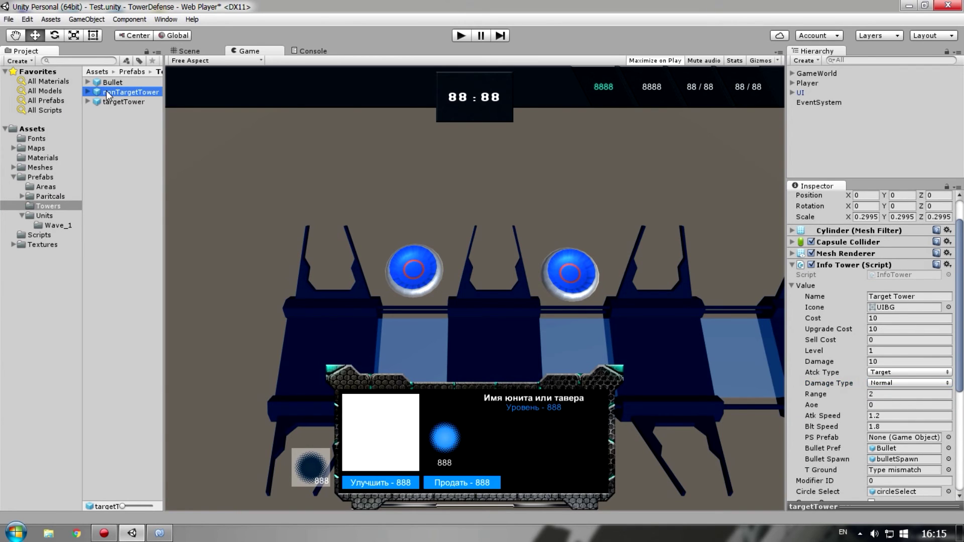
left_click(111, 102)
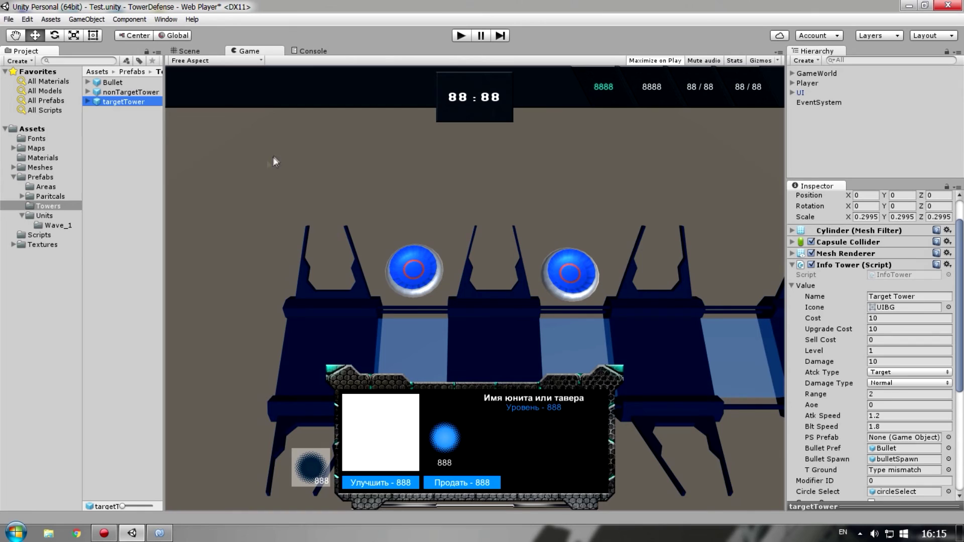
Step: Check unitCube's Resist Fire of 10 in Wave_1 and start a play test
left_click(51, 224)
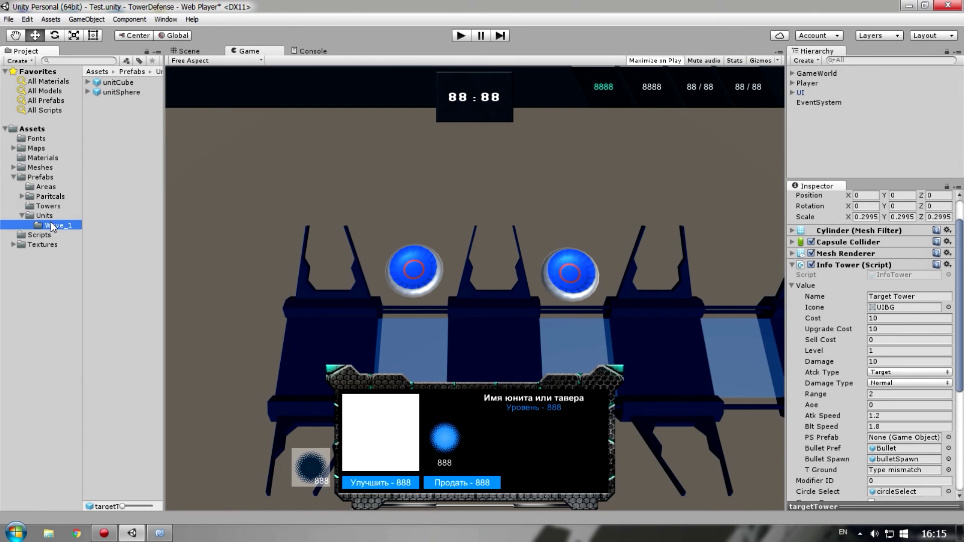
left_click(130, 84)
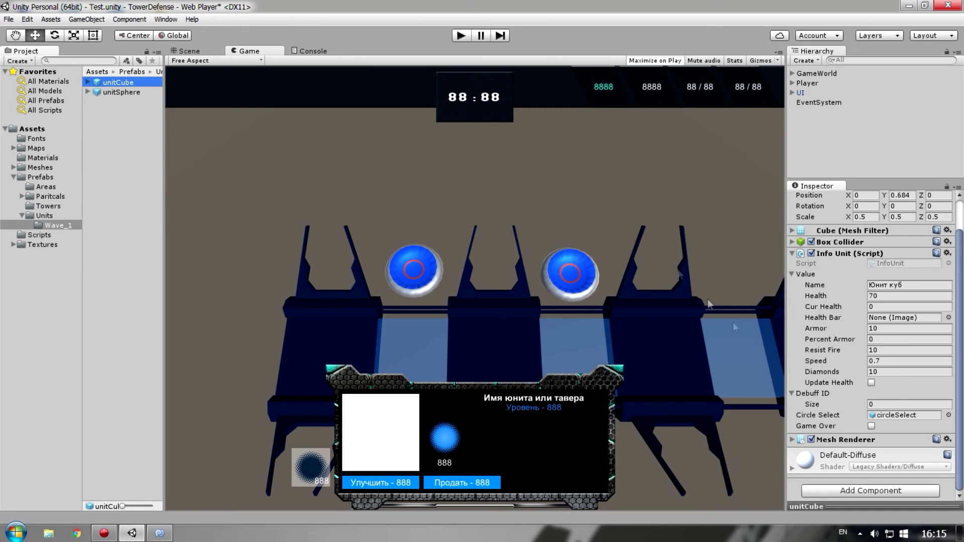
left_click(458, 35)
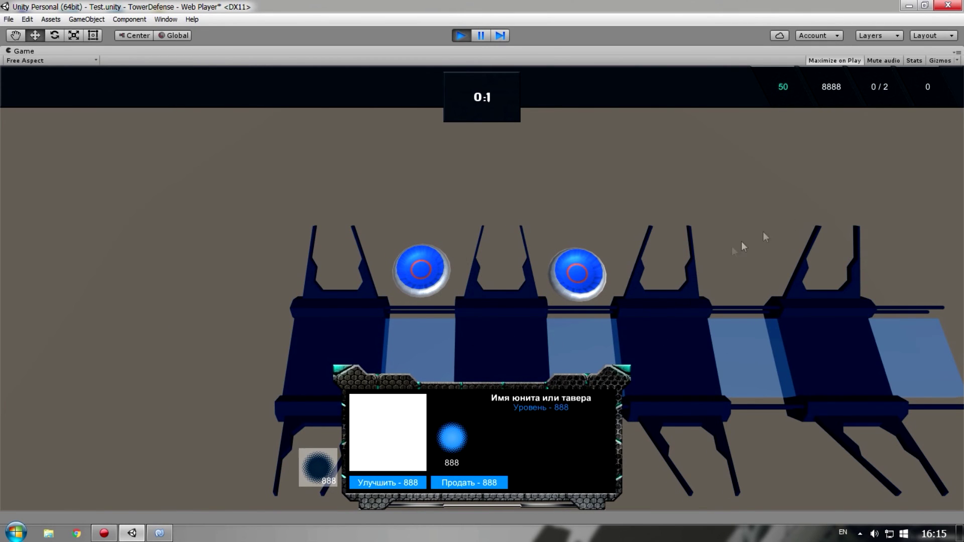
Step: Build a Target Tower on the right orb, check the cube (52/70) and sphere units, then stop
left_click(576, 271)
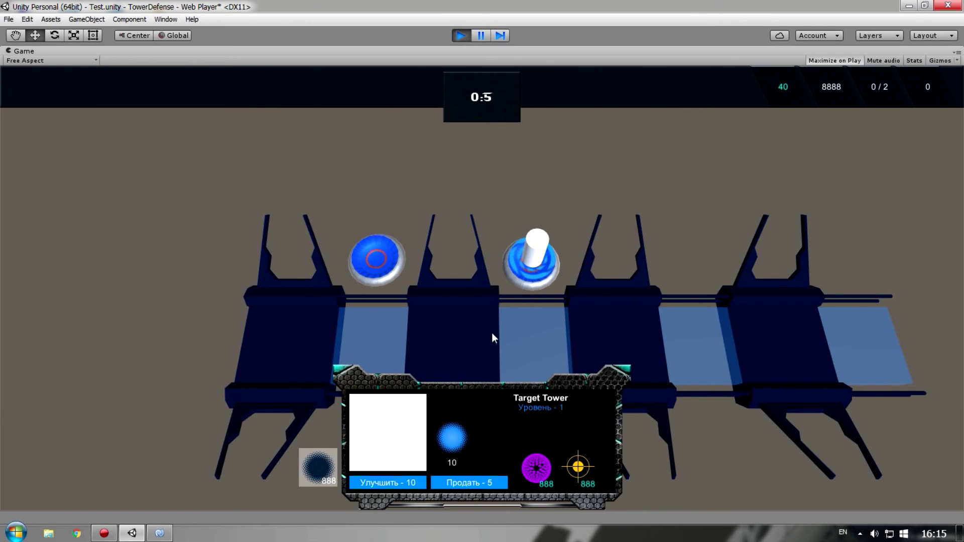
left_click(480, 321)
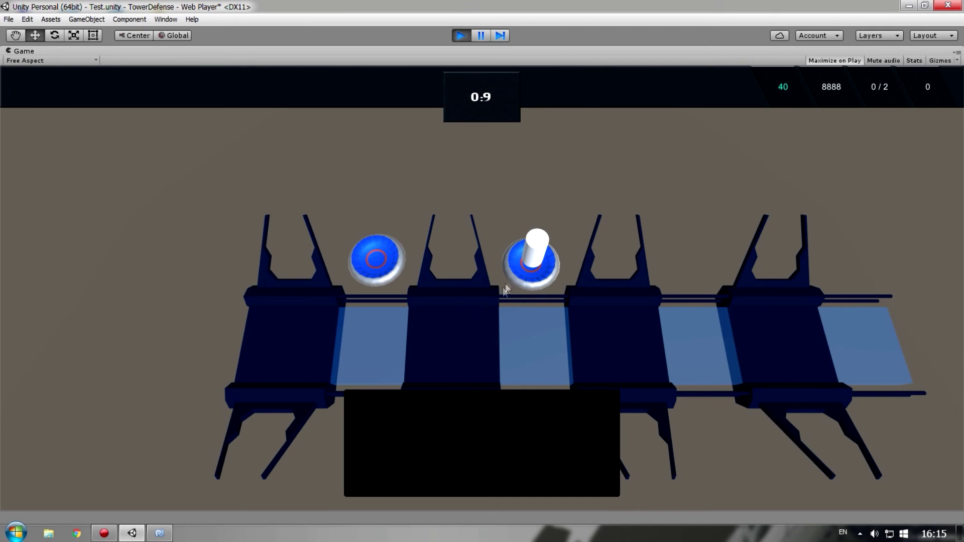
left_click(536, 258)
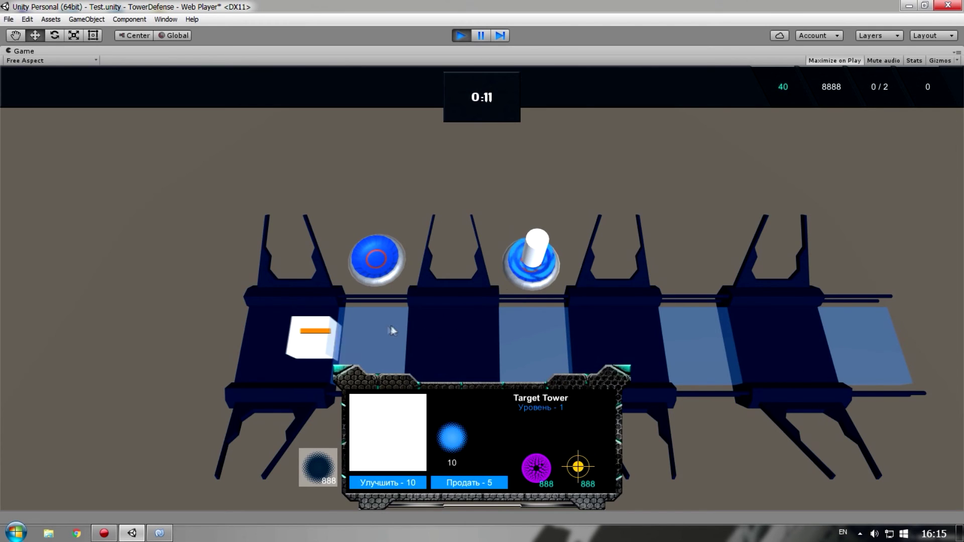
left_click(341, 334)
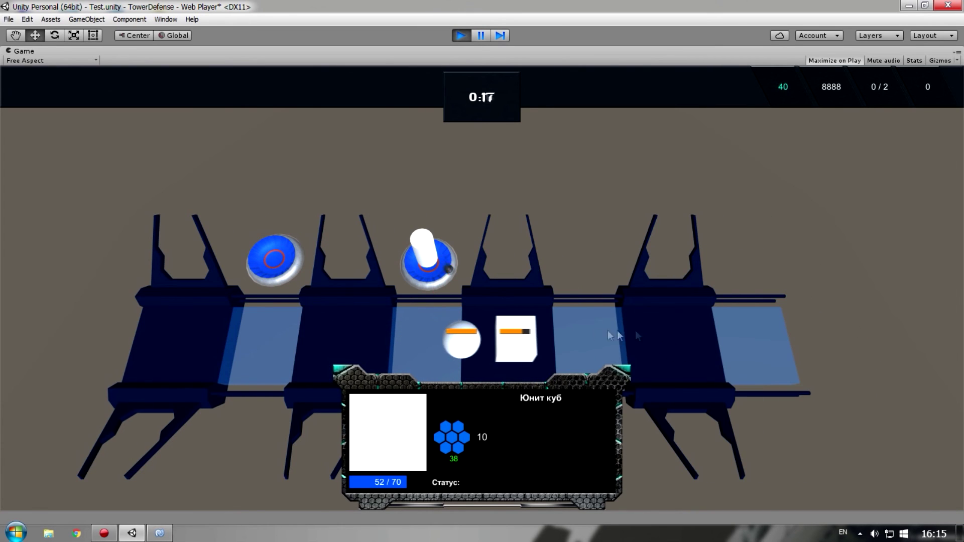
left_click(527, 332)
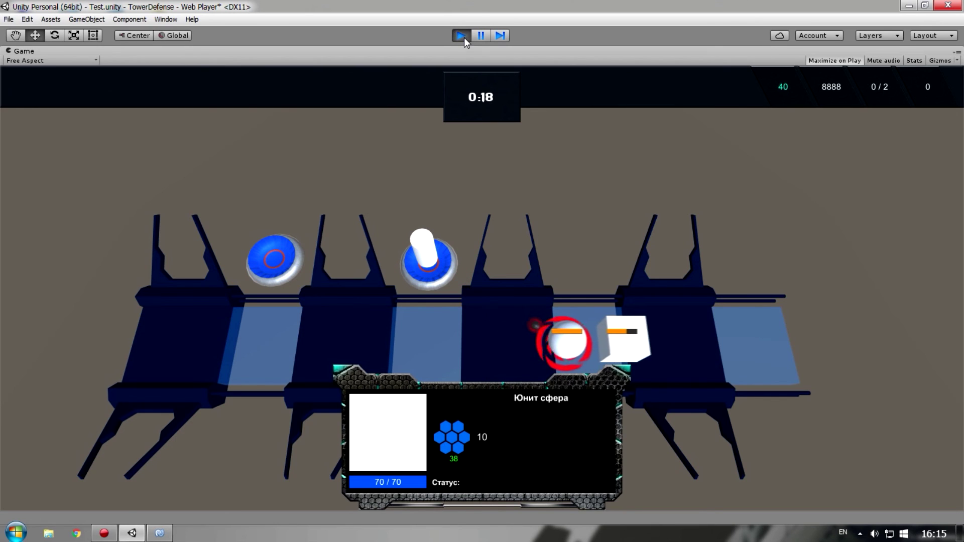
key("ctrl+p")
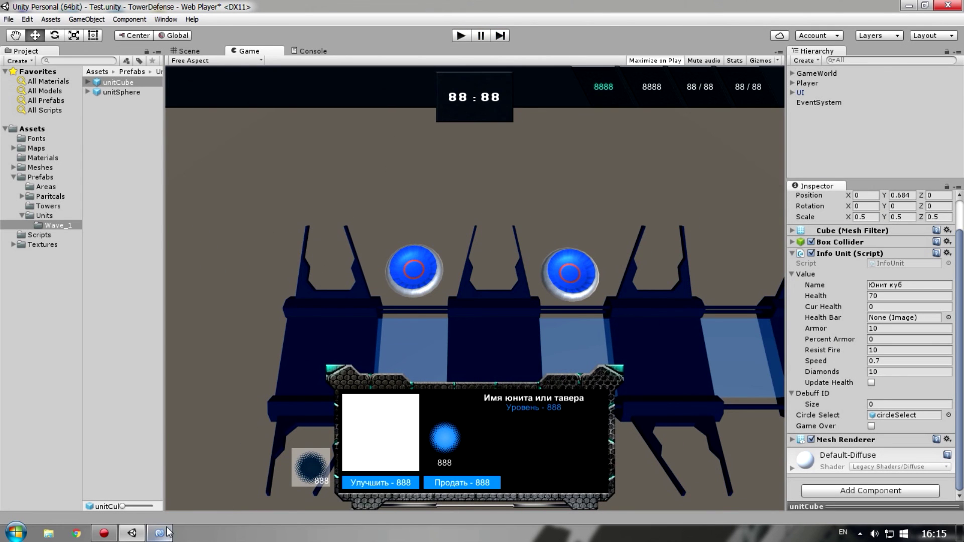
Step: Add 'public float resistFros = 10.0f;' below resistFire in Unit.cs and save
left_click(160, 532)
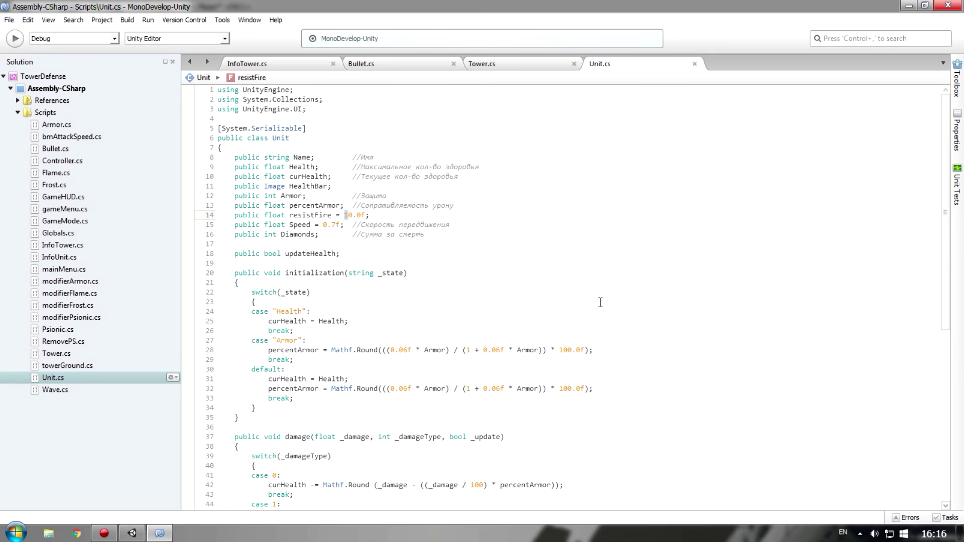
scroll(588, 302, "down", 3)
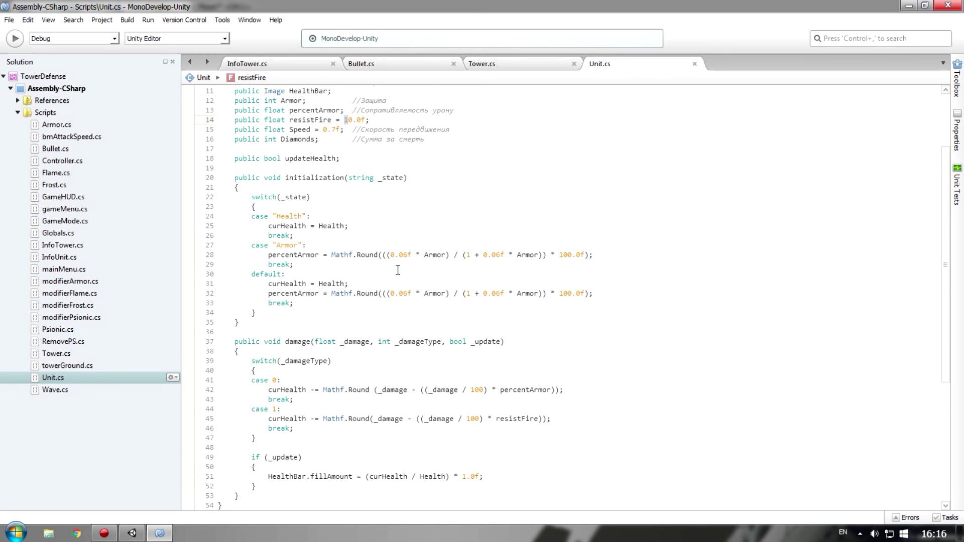
scroll(389, 273, "up", 3)
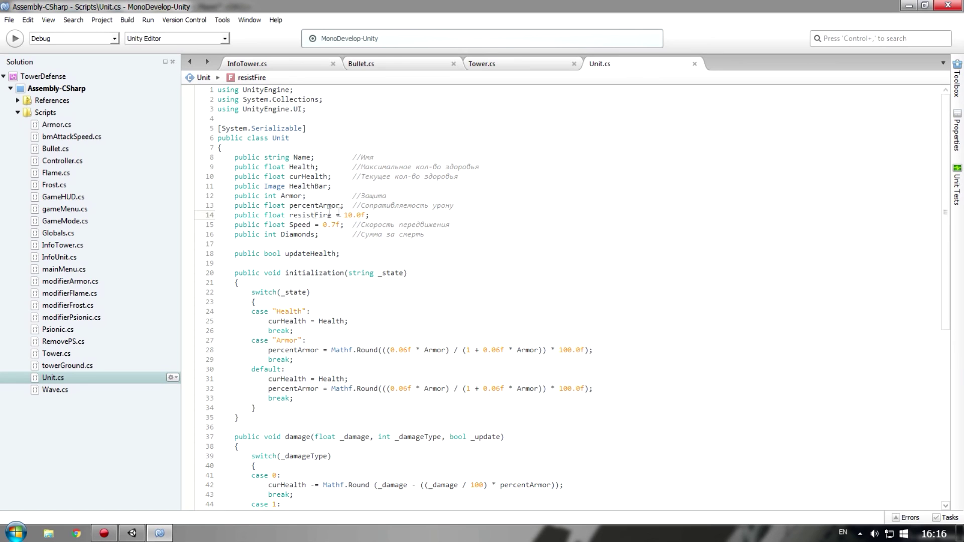
scroll(388, 350, "down", 3)
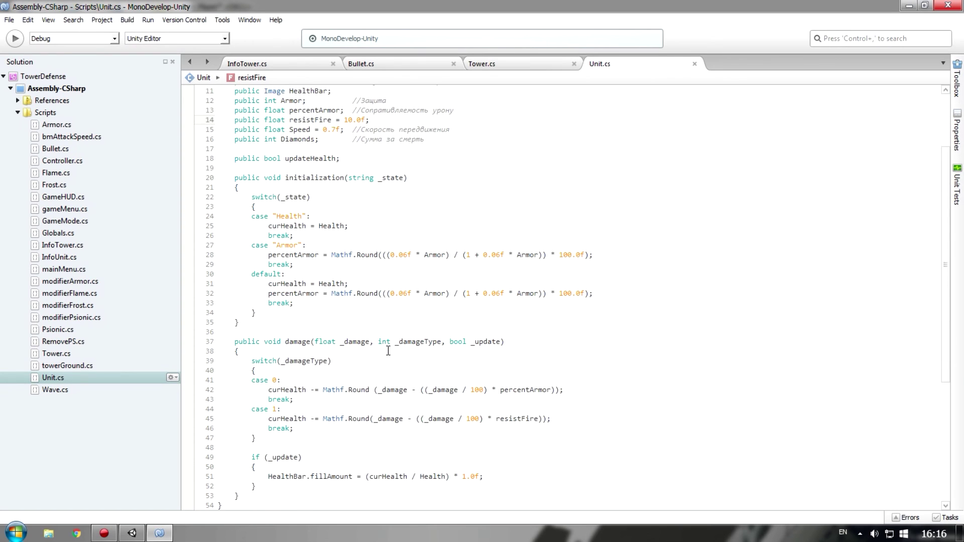
scroll(388, 351, "up", 2)
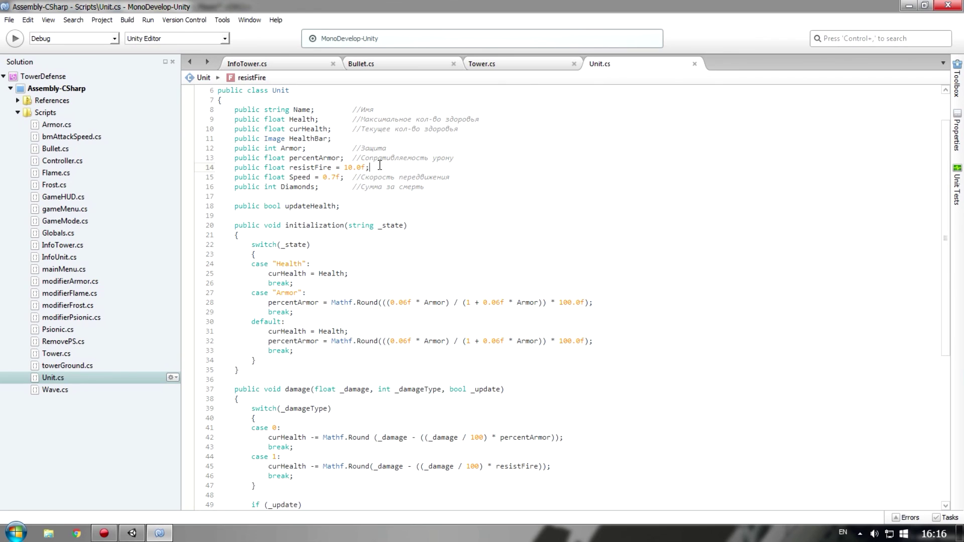
key("Return")
type("public float")
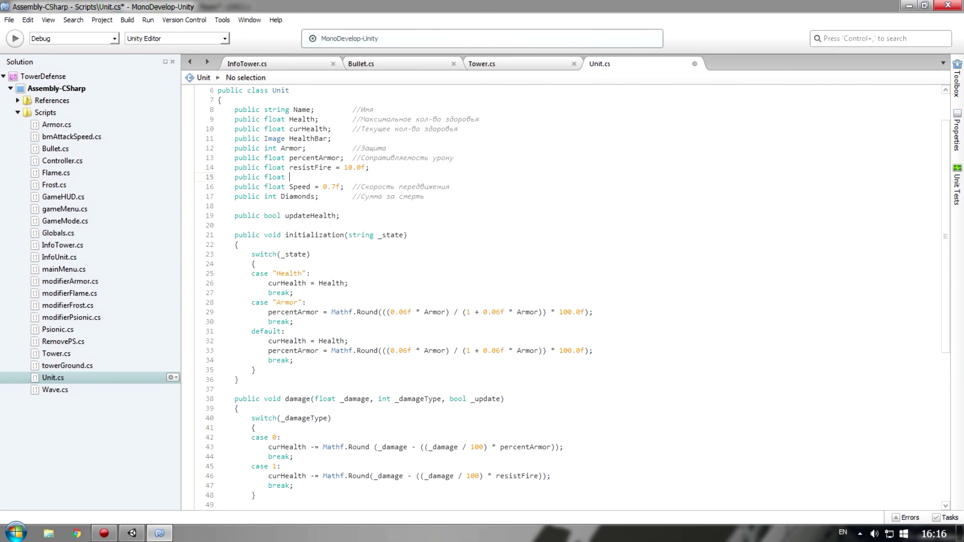
type(" resistF")
key("BackSpace")
key("BackSpace")
type(".0f;")
key("ctrl+s")
Step: Start a new case line after the fire-damage case, remove it, resave, and view Bullet.cs
scroll(362, 386, "down", 7)
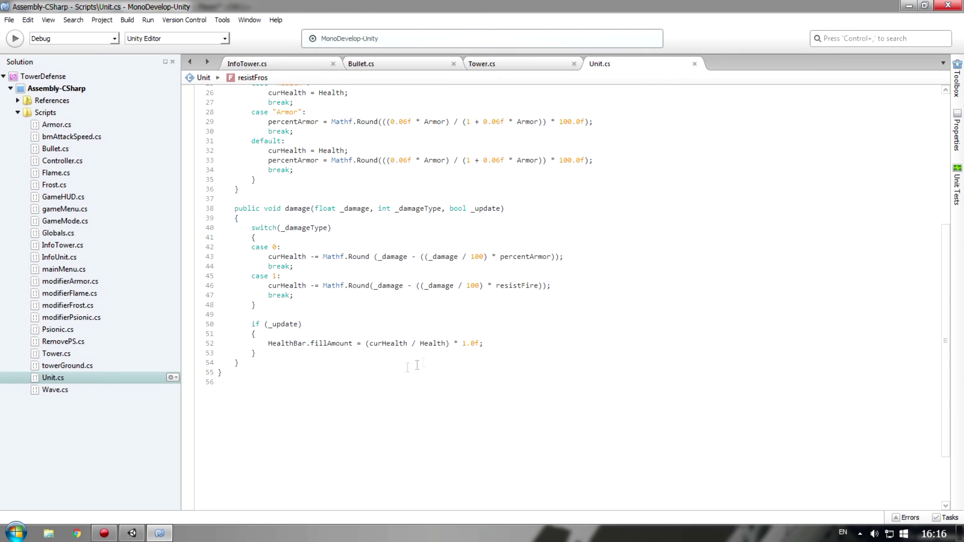
left_click(302, 297)
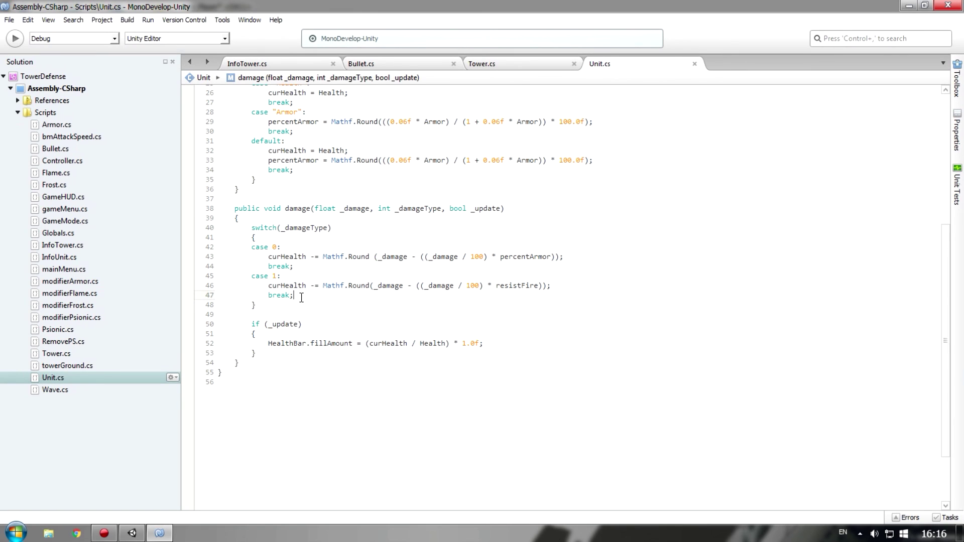
key("Return")
type("case 2")
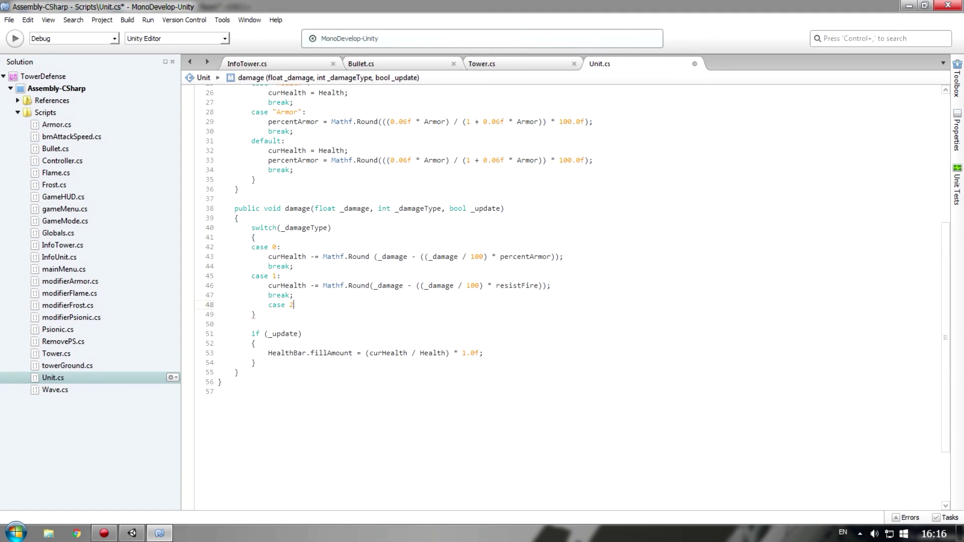
key("shift+Home")
key("BackSpace")
key("BackSpace")
key("ctrl+s")
left_click(371, 65)
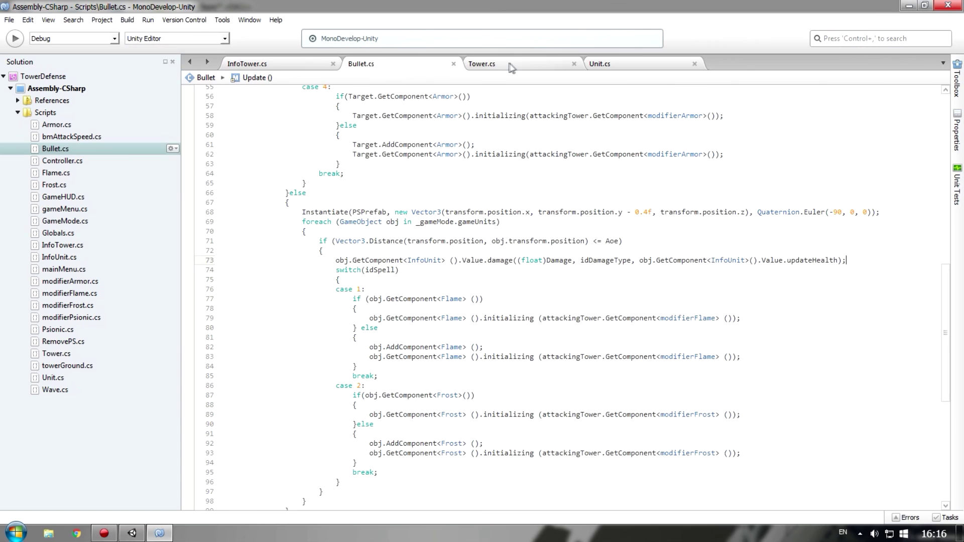
Step: Add Magic after Frost in Tower.cs's dmgType enum and save
left_click(512, 67)
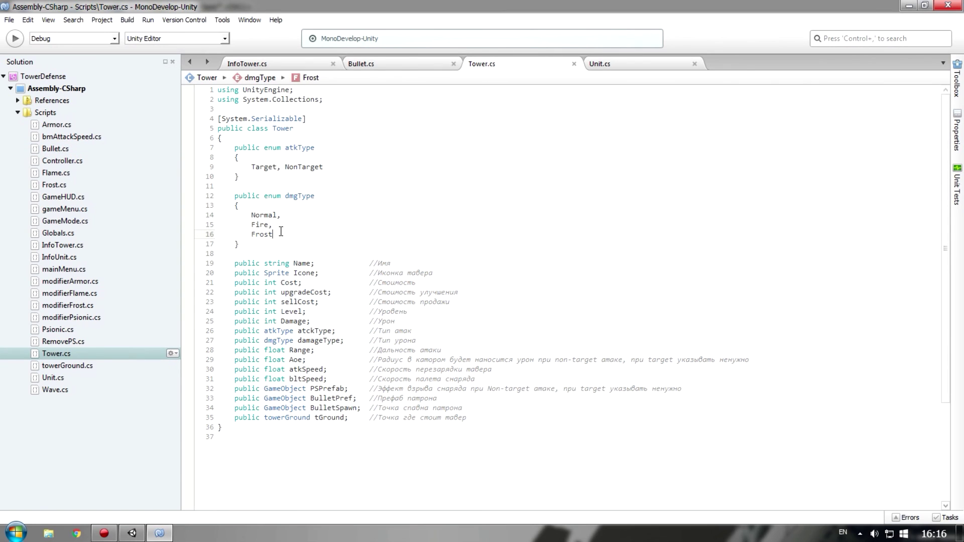
type(",")
key("Return")
type("Magic")
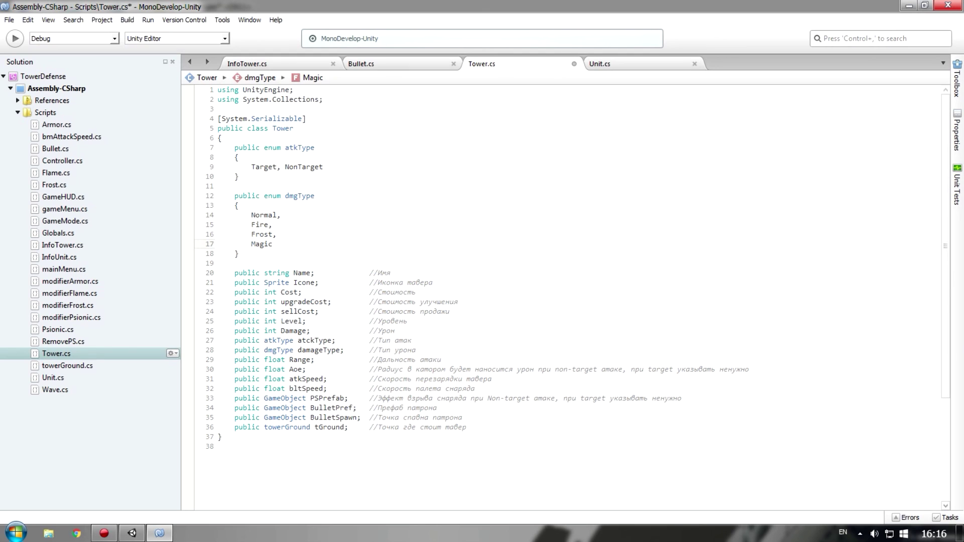
key("ctrl+s")
Step: Review the dmgType entries and select Magic, then return to Unit.cs
left_click(263, 214)
left_click(262, 225)
left_click(260, 234)
left_click(265, 246)
left_click_drag(275, 246, 250, 244)
left_click(615, 65)
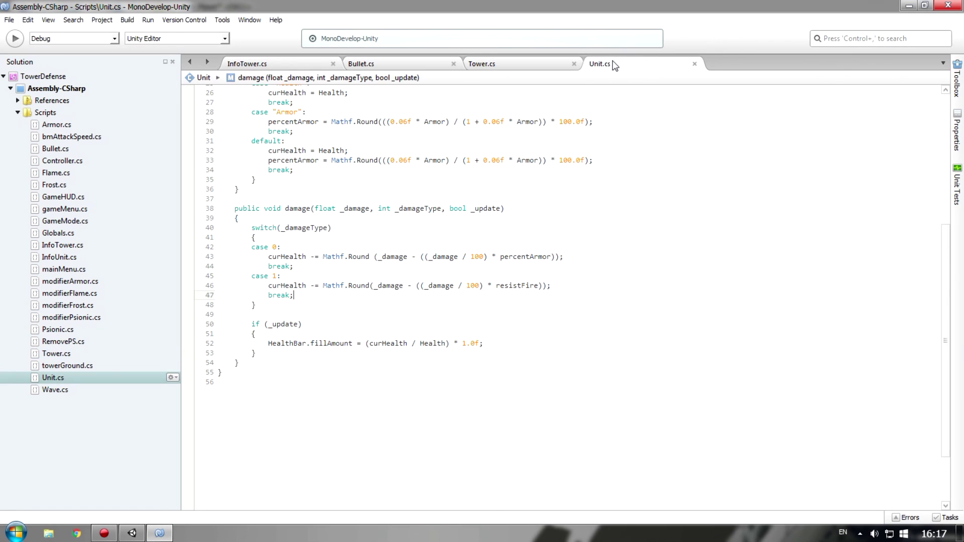
Step: Add a case 3 branch to the damage switch using a copy of the fire-damage calculation
key("Return")
type("case 3:")
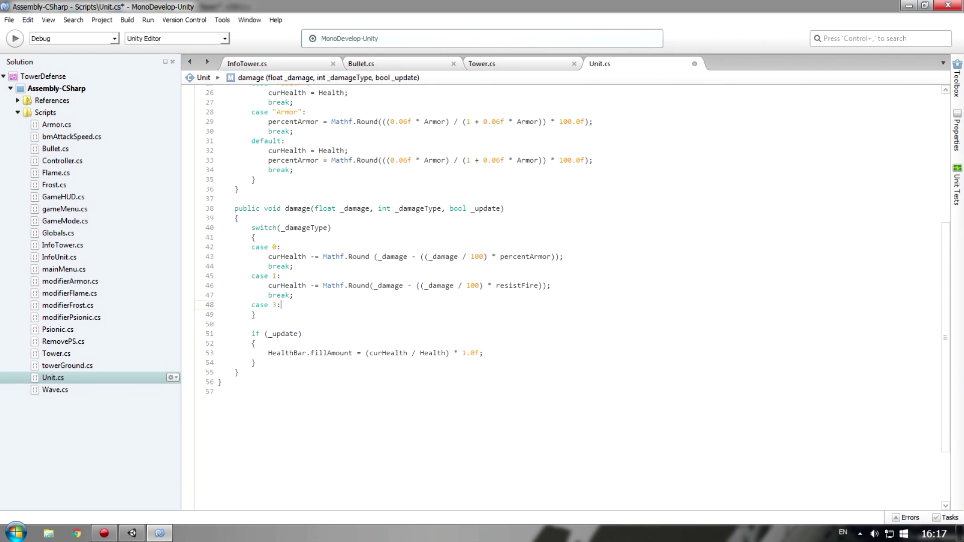
key("Return")
type("cur")
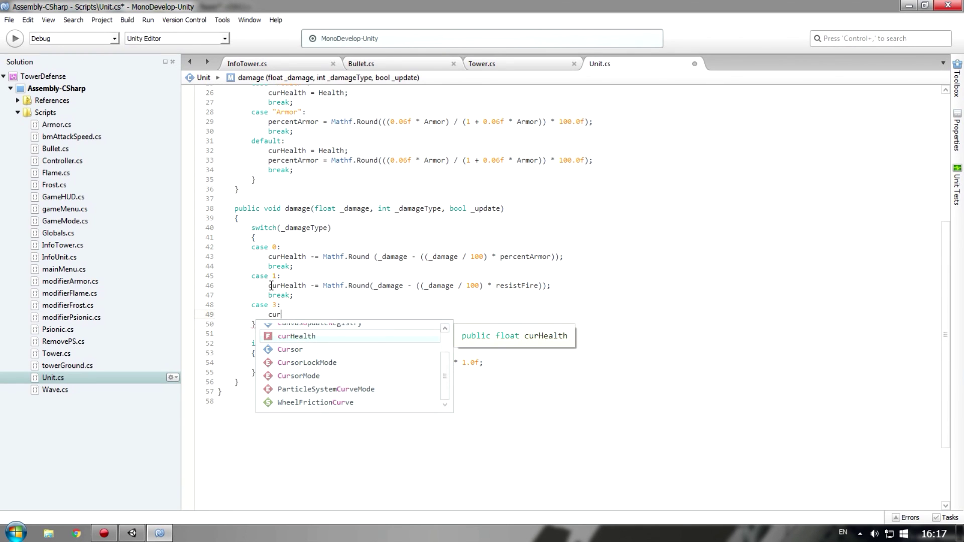
left_click_drag(270, 287, 560, 286)
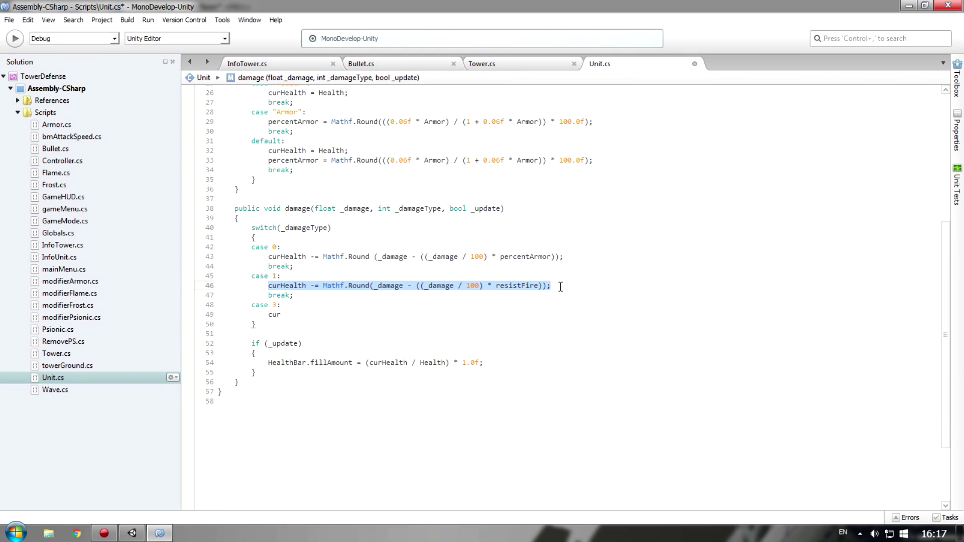
key("ctrl+c")
double_click(274, 314)
key("ctrl+v")
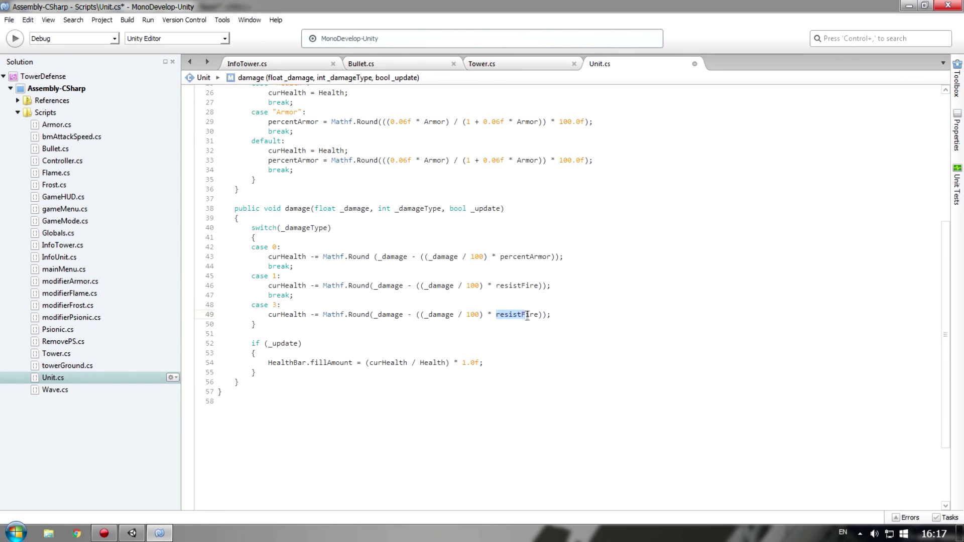
Step: Make the case 3 formula use resistFros instead of resistFire and save Unit.cs
left_click_drag(497, 315, 538, 315)
scroll(685, 357, "up", 5)
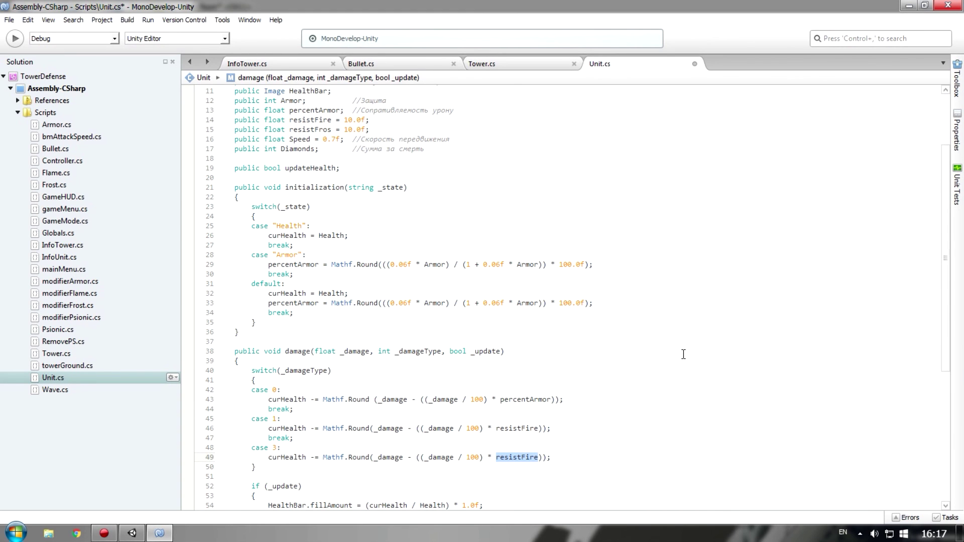
scroll(683, 355, "up", 3)
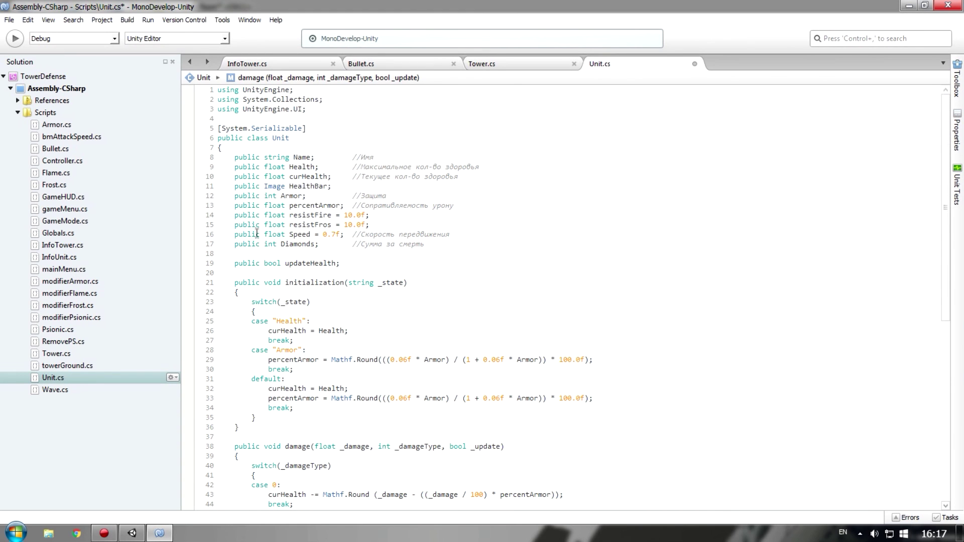
scroll(606, 398, "down", 3)
type("res));")
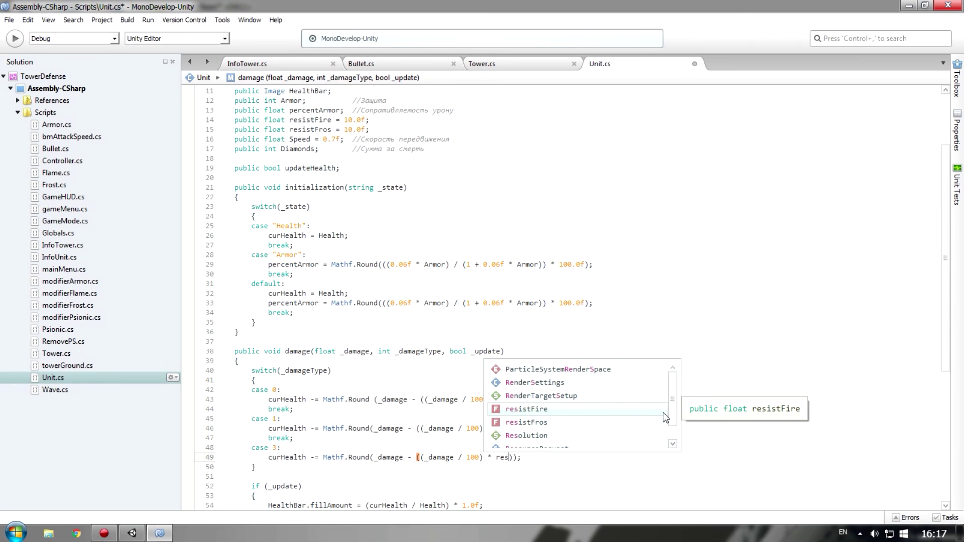
double_click(553, 423)
scroll(595, 381, "down", 3)
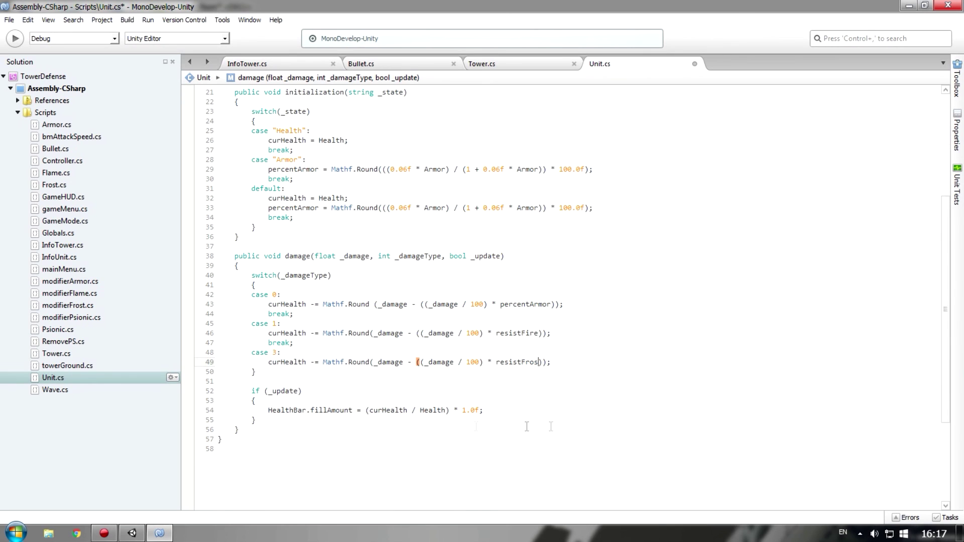
key("ctrl+s")
Step: Add 'break;' to case 3, then select and delete the whole case 3 block
key("Return")
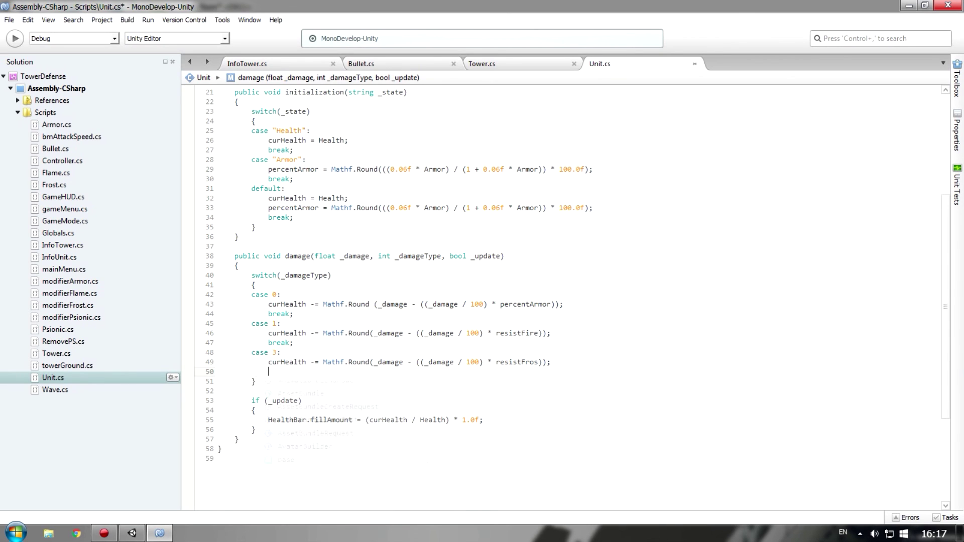
type("break;")
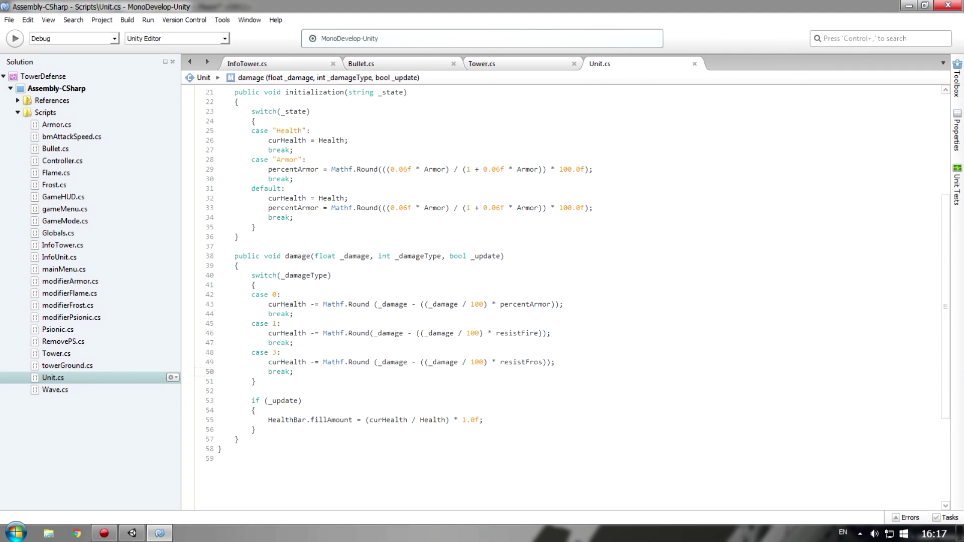
scroll(355, 391, "down", 2)
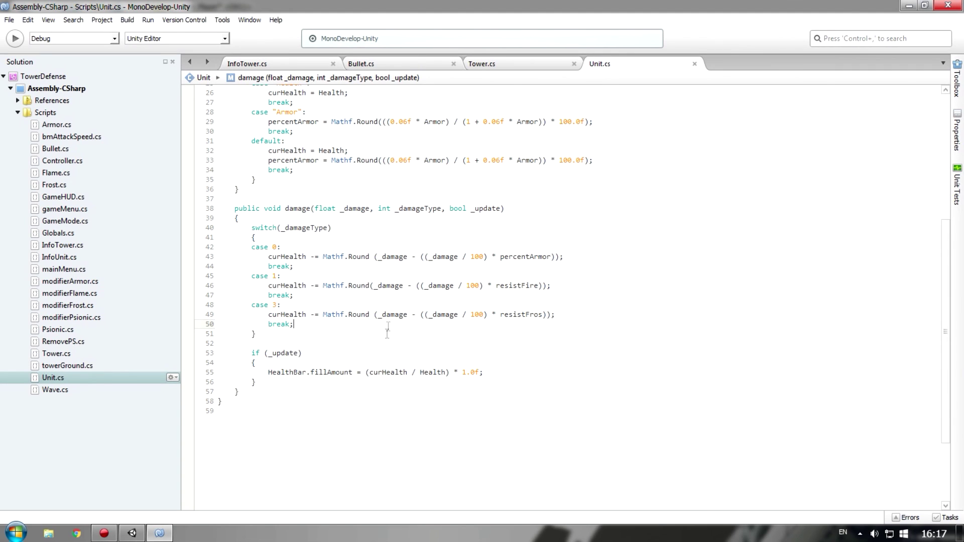
scroll(475, 369, "up", 3)
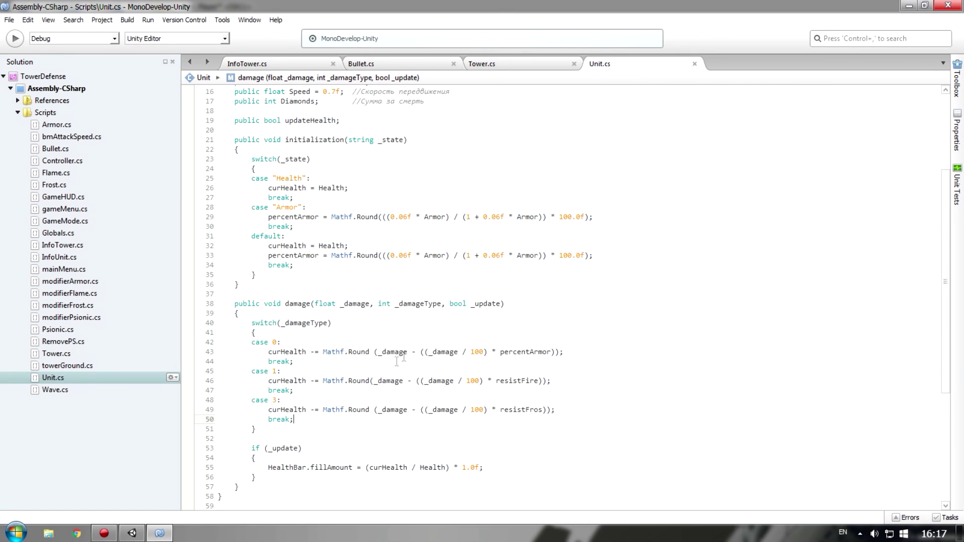
left_click_drag(297, 422, 175, 397)
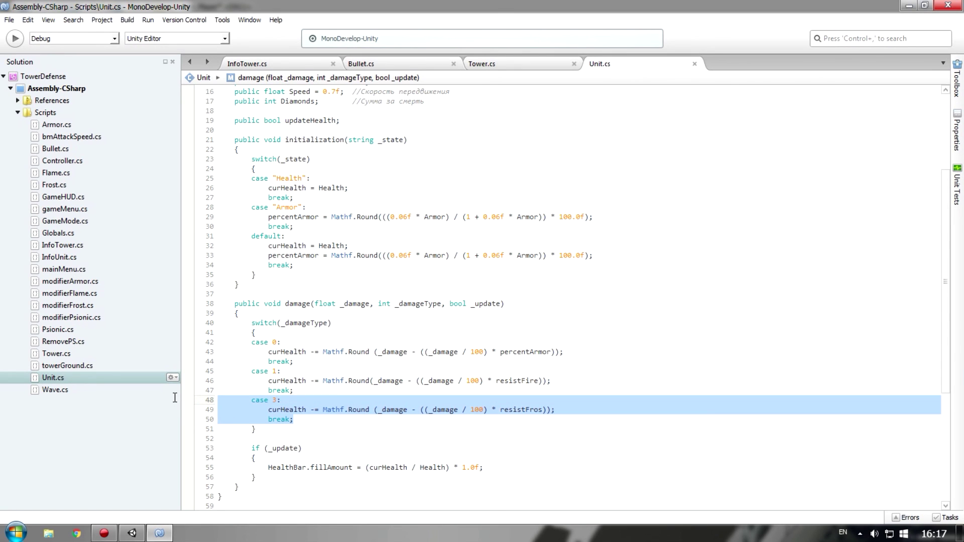
key("Delete")
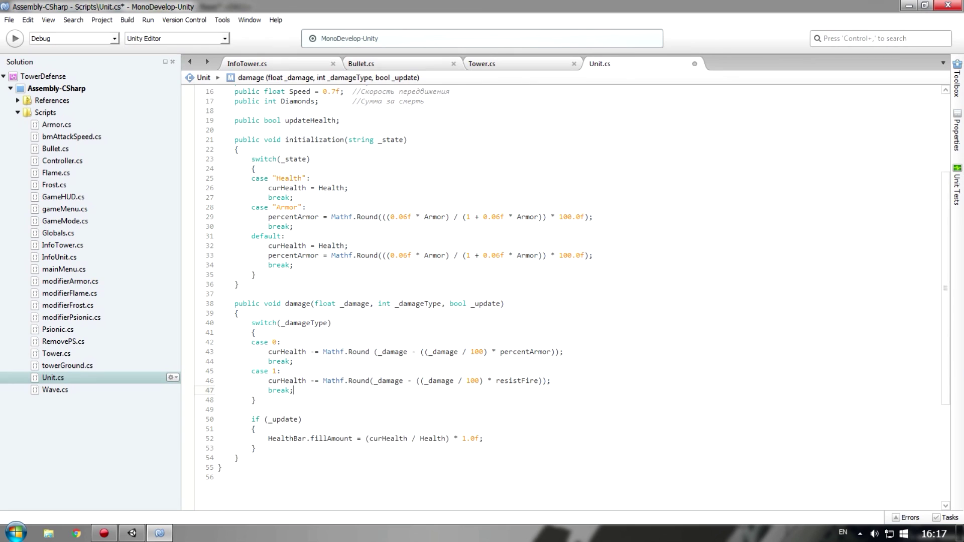
Step: Delete the resistFros declaration line from Unit.cs
scroll(663, 280, "up", 5)
left_click(374, 222)
key("shift+Home")
key("shift+Home")
key("BackSpace")
key("BackSpace")
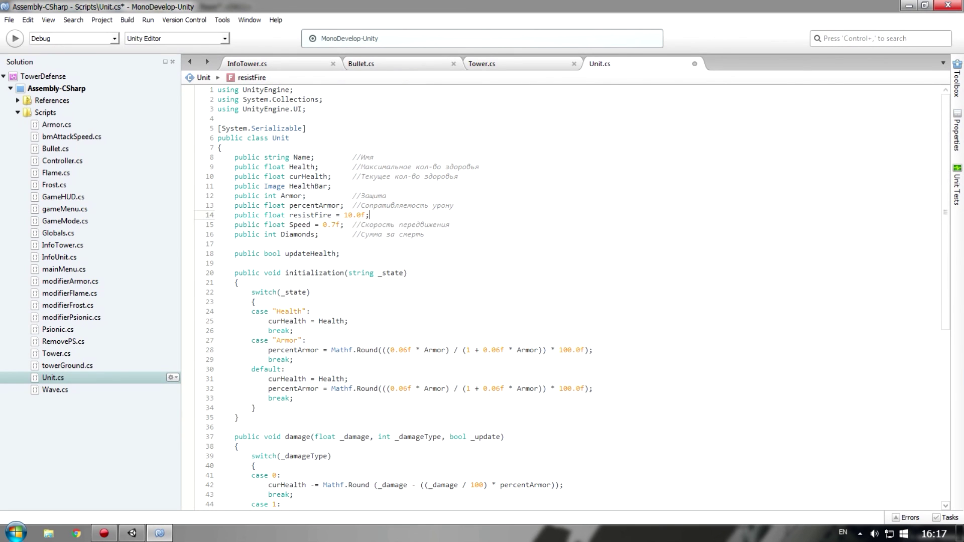
Step: Remove Magic from Tower.cs's dmgType enum, save, and return to Unity
left_click(361, 63)
scroll(308, 110, "up", 1)
left_click(261, 64)
scroll(274, 92, "up", 5)
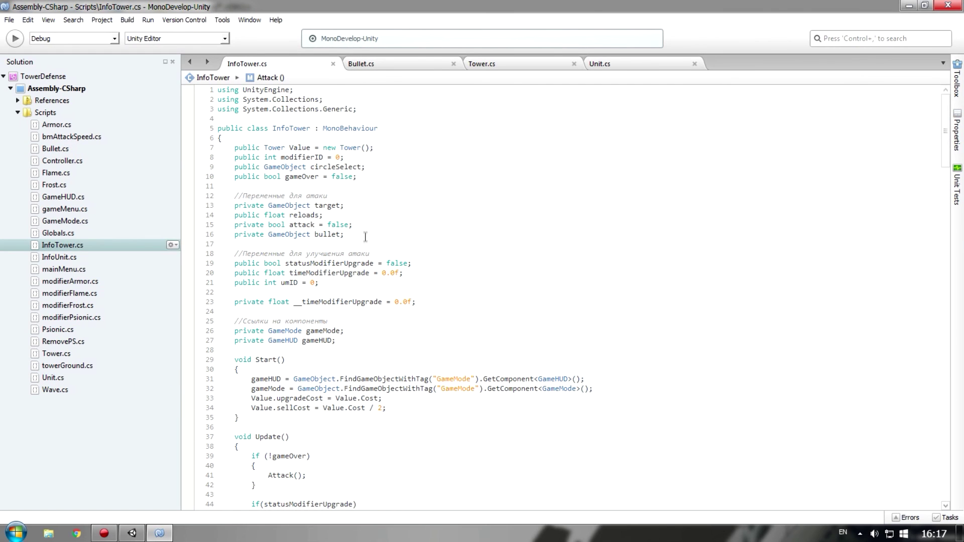
left_click(522, 64)
left_click(281, 247)
key("shift+Home")
key("shift+Home")
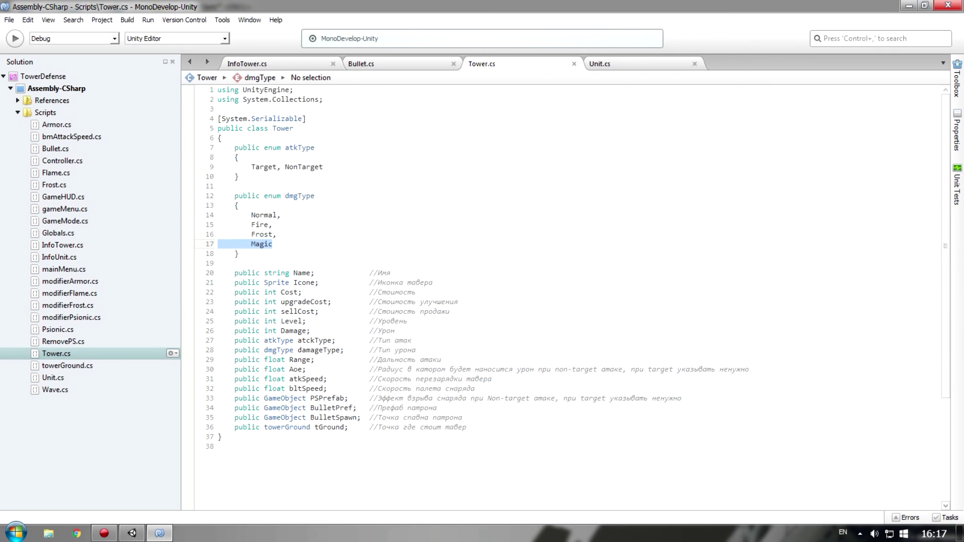
key("BackSpace")
key("BackSpace")
key("BackSpace")
key("ctrl+s")
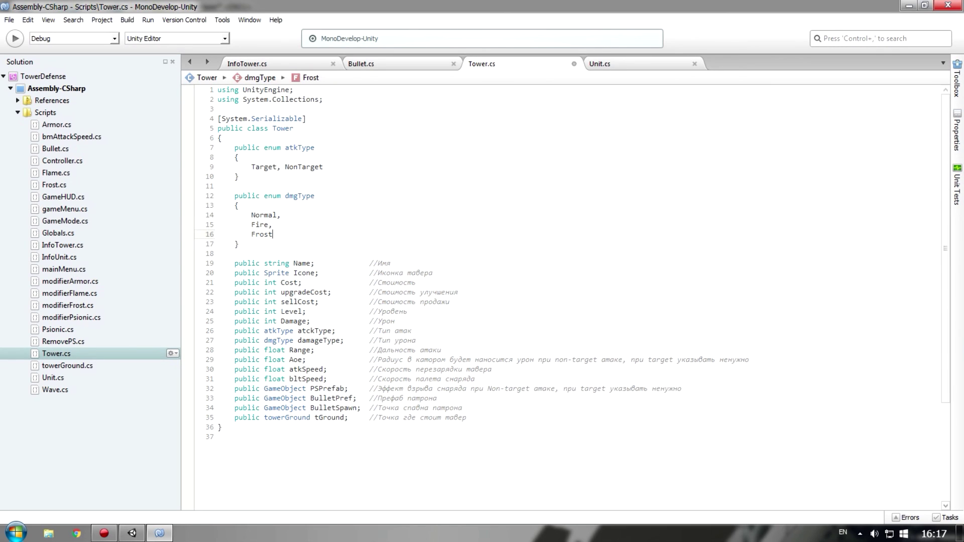
left_click(908, 6)
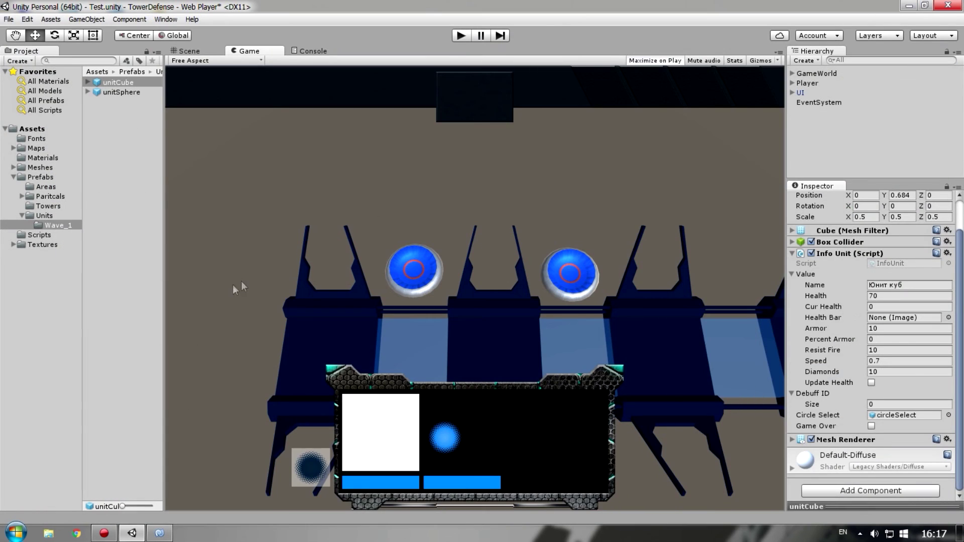
Step: Open the Prefabs > Towers folder and select the targetTower prefab
left_click(51, 203)
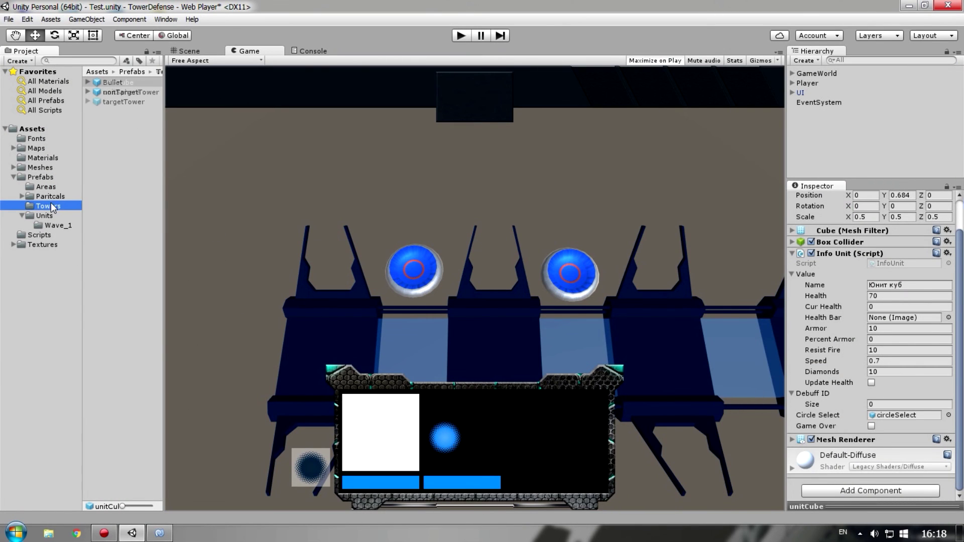
left_click(40, 179)
left_click(107, 111)
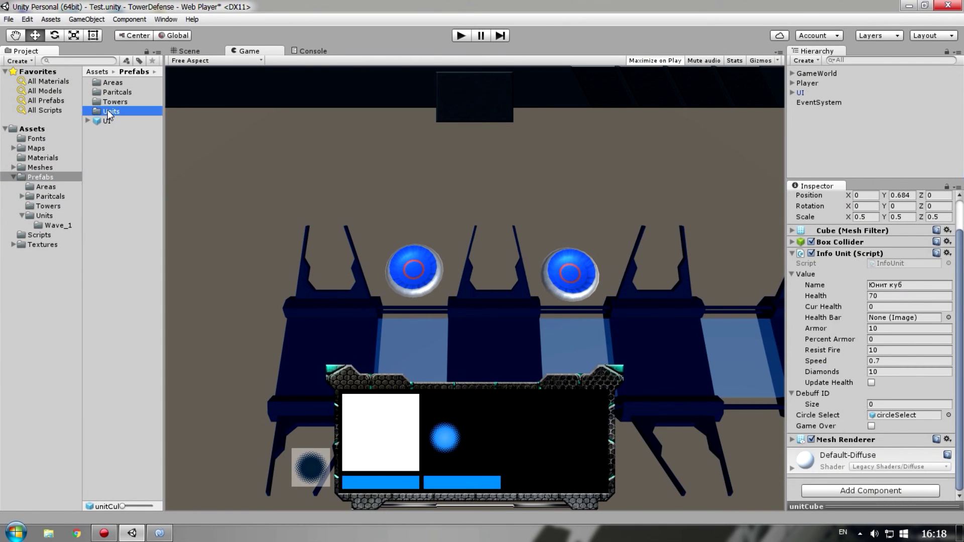
double_click(115, 102)
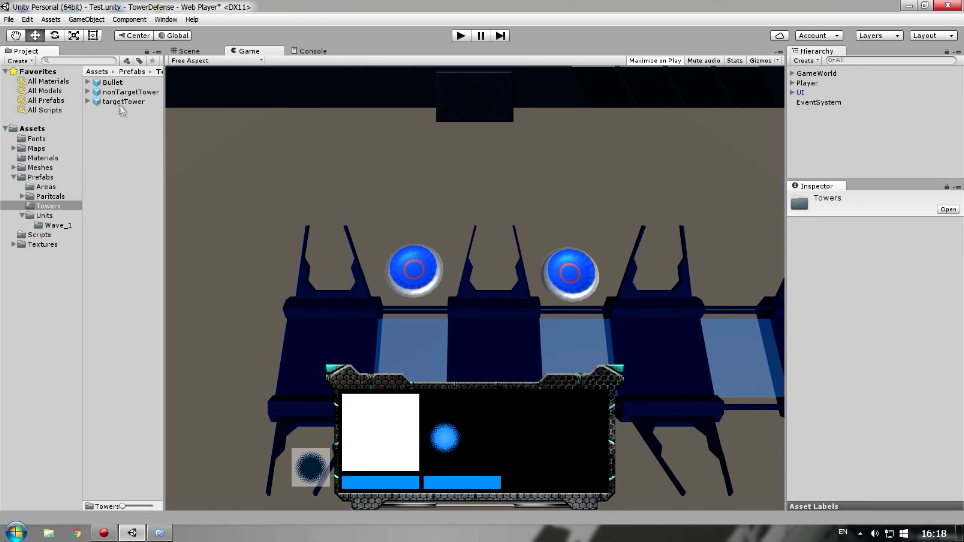
left_click(119, 102)
scroll(819, 333, "down", 2)
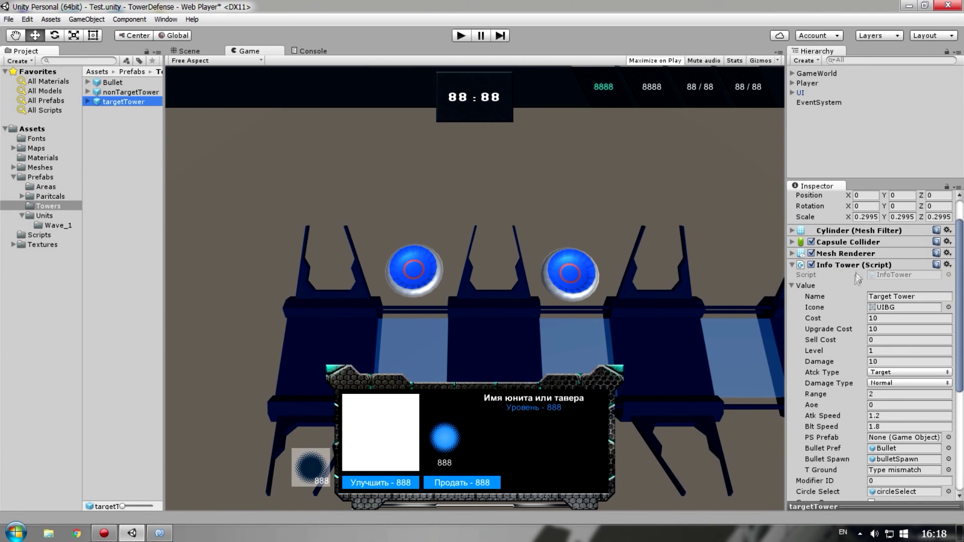
scroll(855, 270, "down", 4)
Step: Switch targetTower's Damage Type to Frost, then back to Normal
left_click(876, 312)
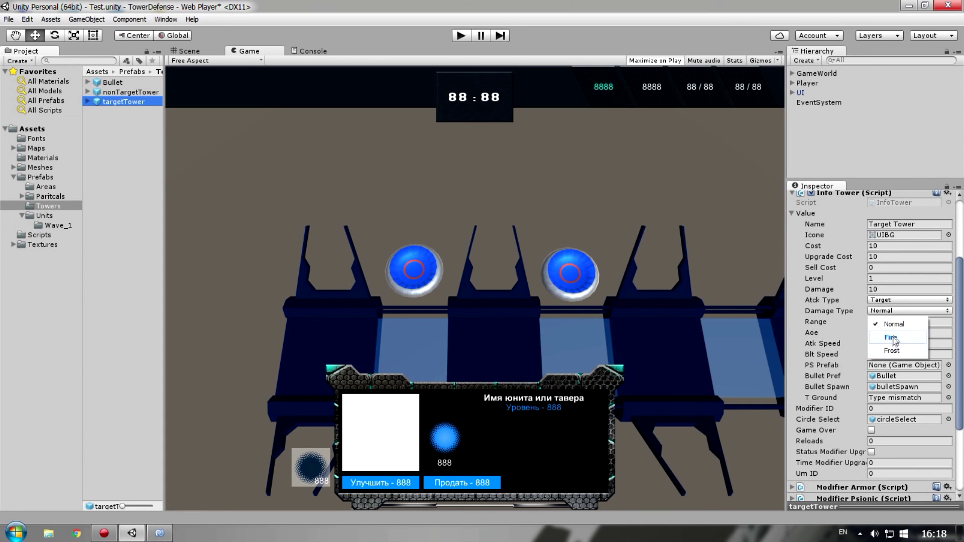
left_click(897, 350)
left_click(893, 311)
left_click(883, 321)
scroll(872, 367, "down", 2)
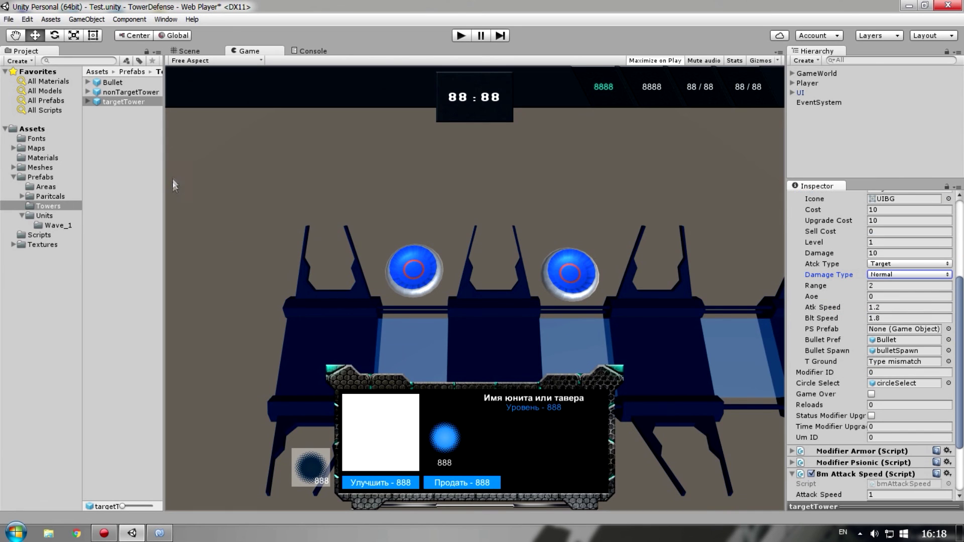
Step: Select the Bullet prefab and expand then collapse its preview twice
left_click(111, 83)
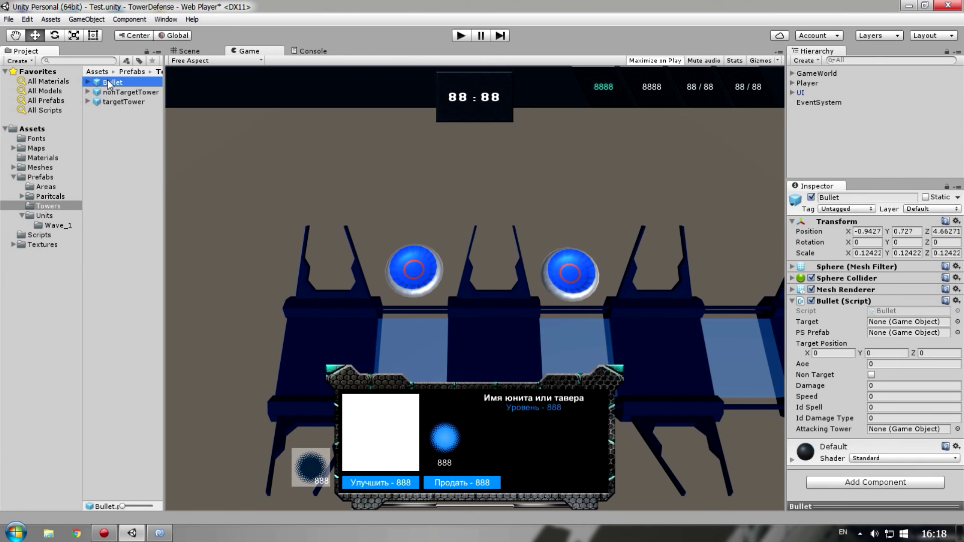
left_click(874, 506)
left_click(864, 325)
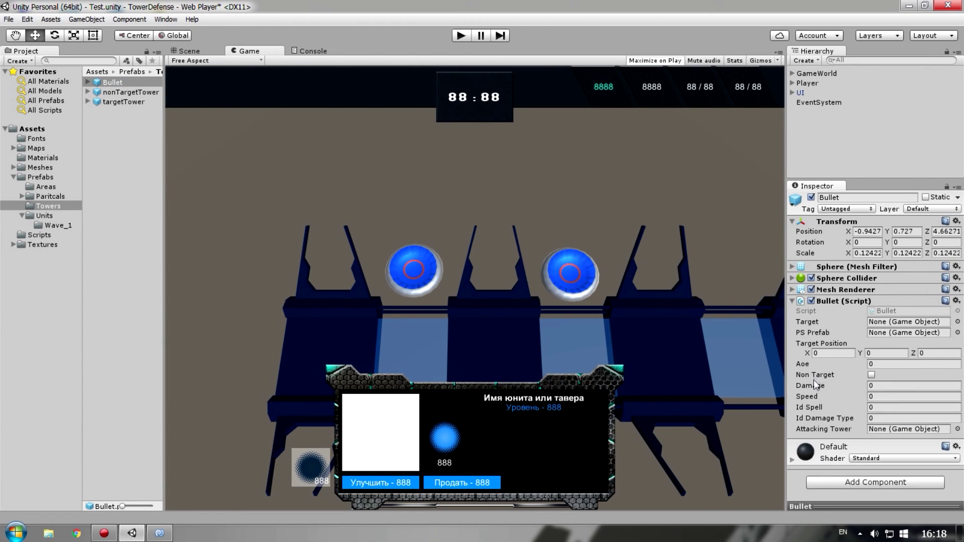
left_click(841, 506)
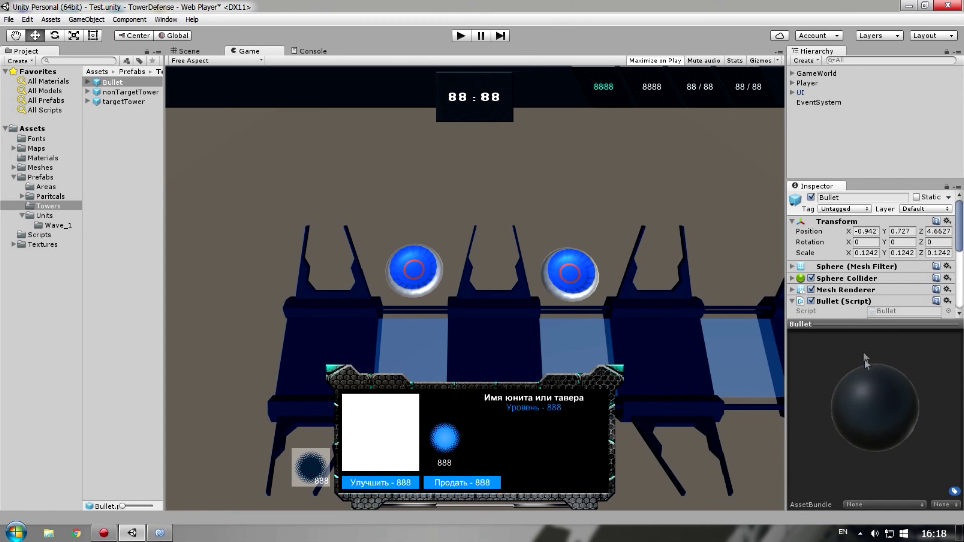
left_click(861, 324)
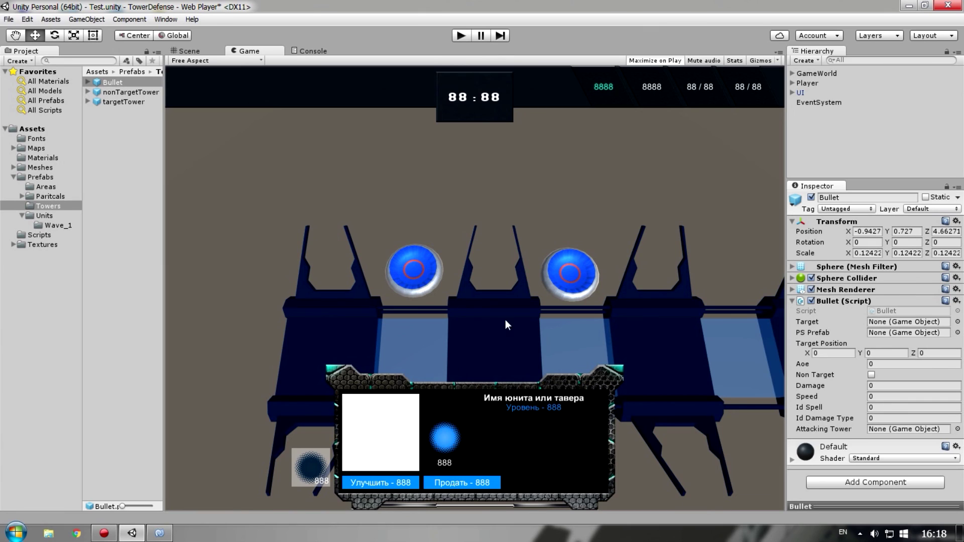
Step: Save the Test scene with File > Save Scene
left_click(9, 19)
left_click(9, 19)
left_click(10, 23)
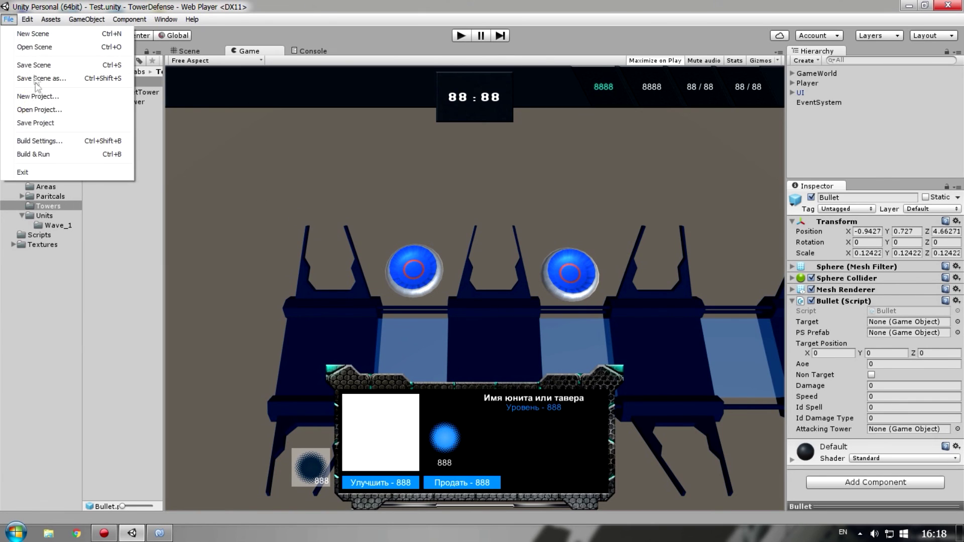
left_click(47, 123)
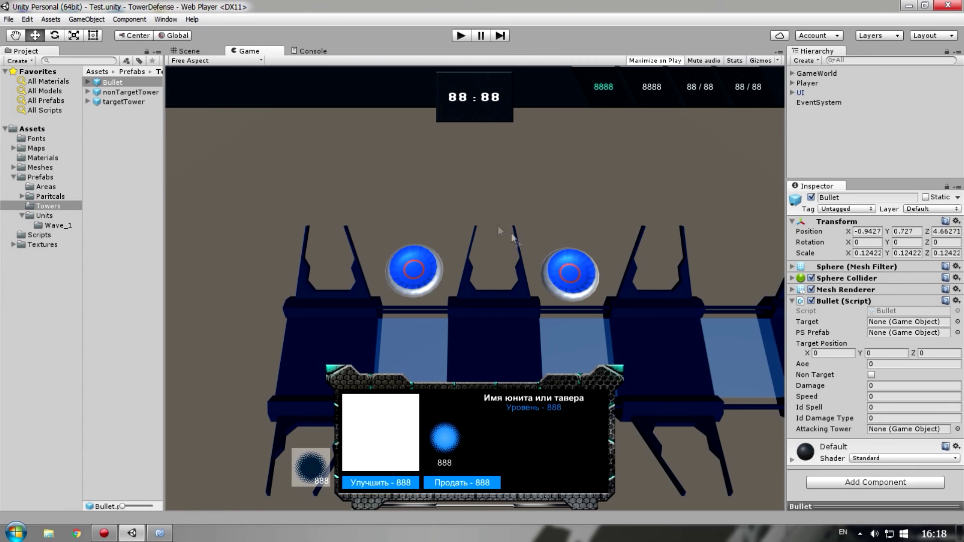